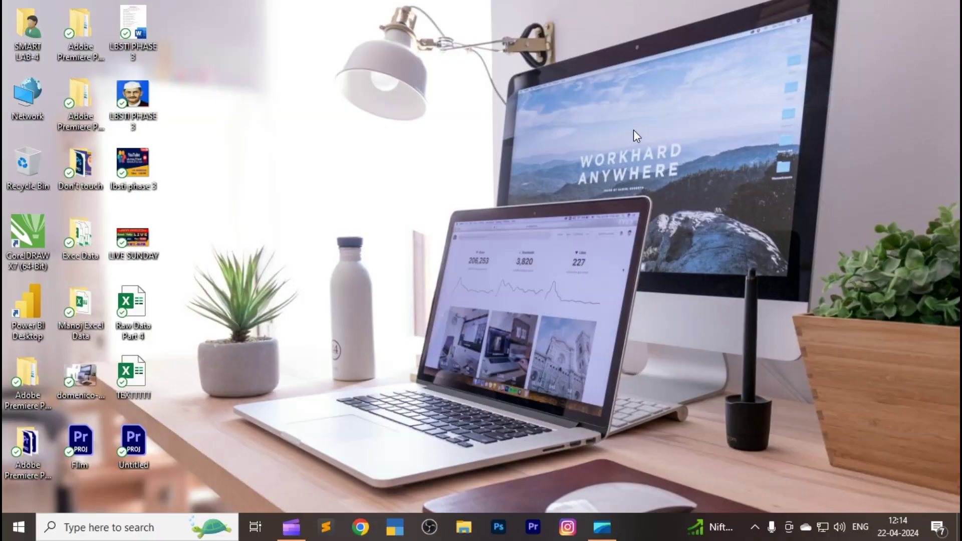
- Refresh the desktop, then launch PowerPoint by searching Windows for 'power'
right_click(582, 98)
click(621, 131)
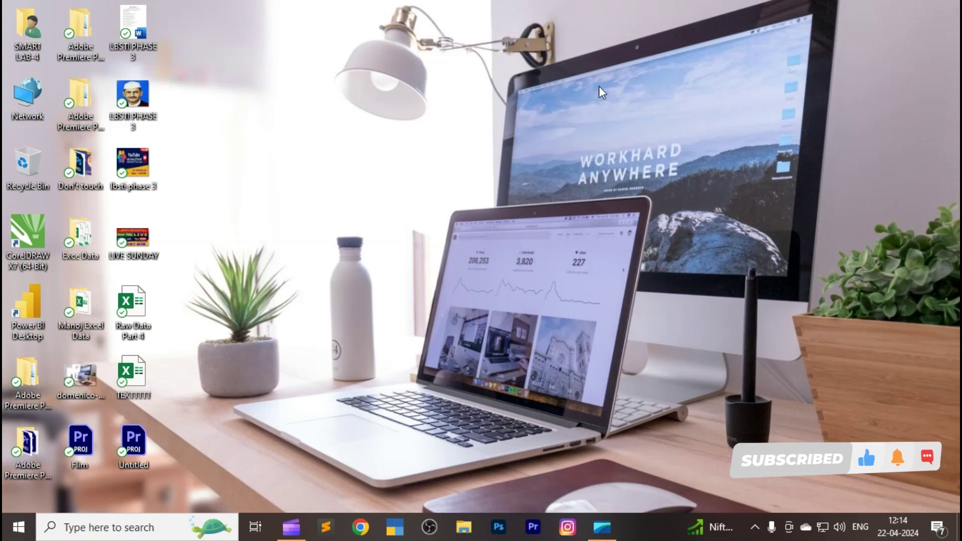
key(super)
text(power)
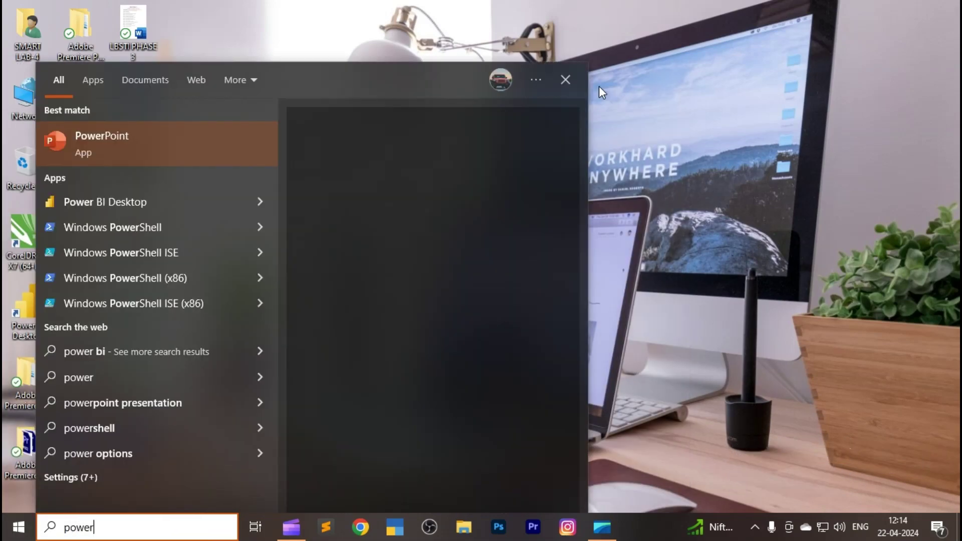
key(Return)
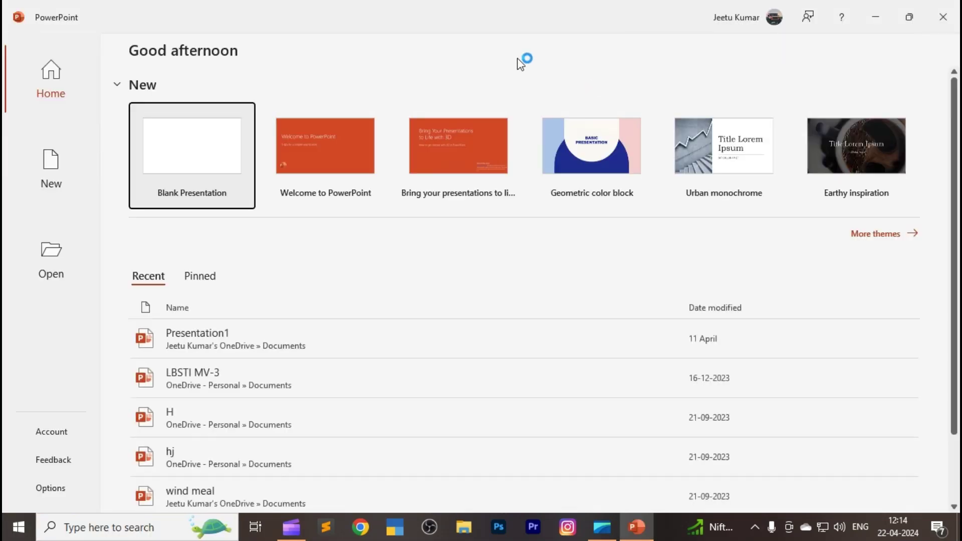
- Create a blank presentation, delete its title and subtitle placeholders, and dismiss the licence notice
click(210, 138)
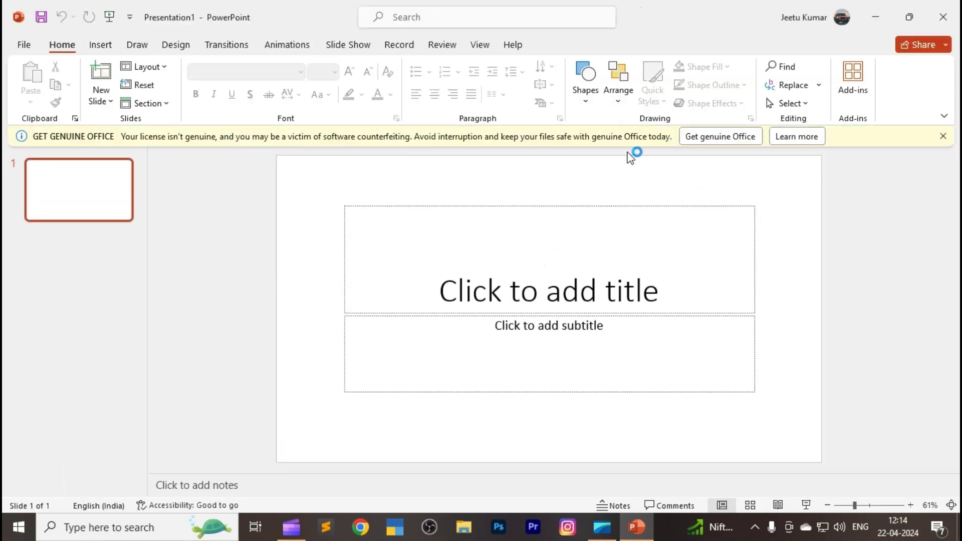
key(ctrl+a)
key(Delete)
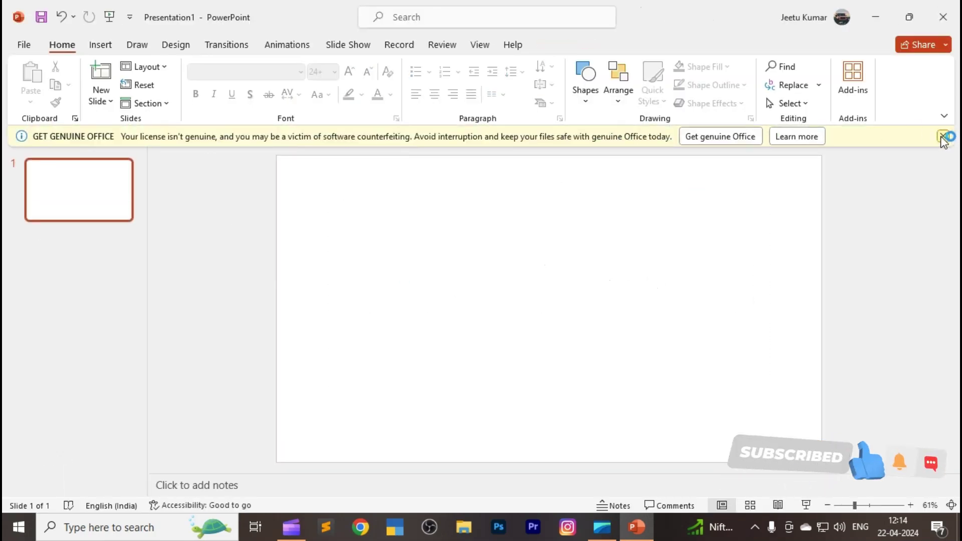
click(942, 136)
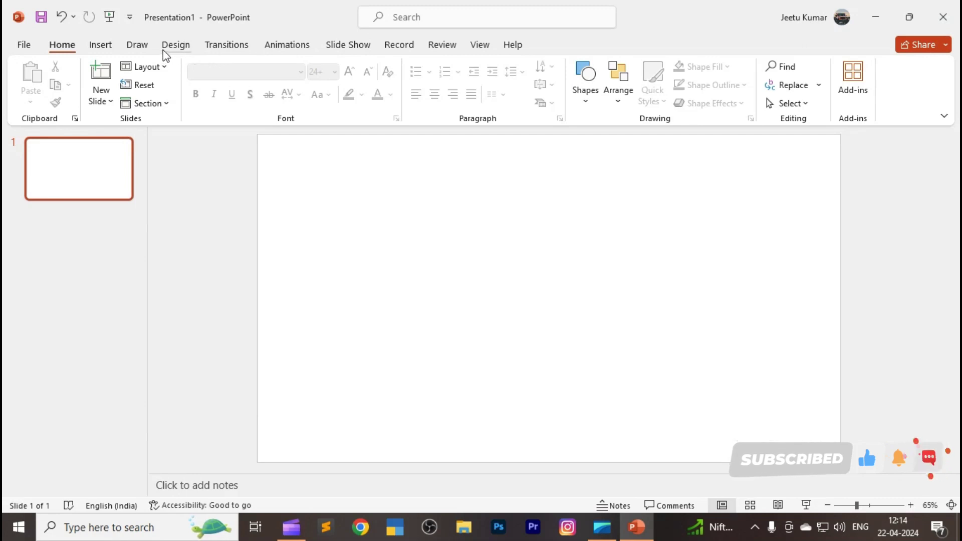
- Apply the black-background Design variant to the slide
click(183, 48)
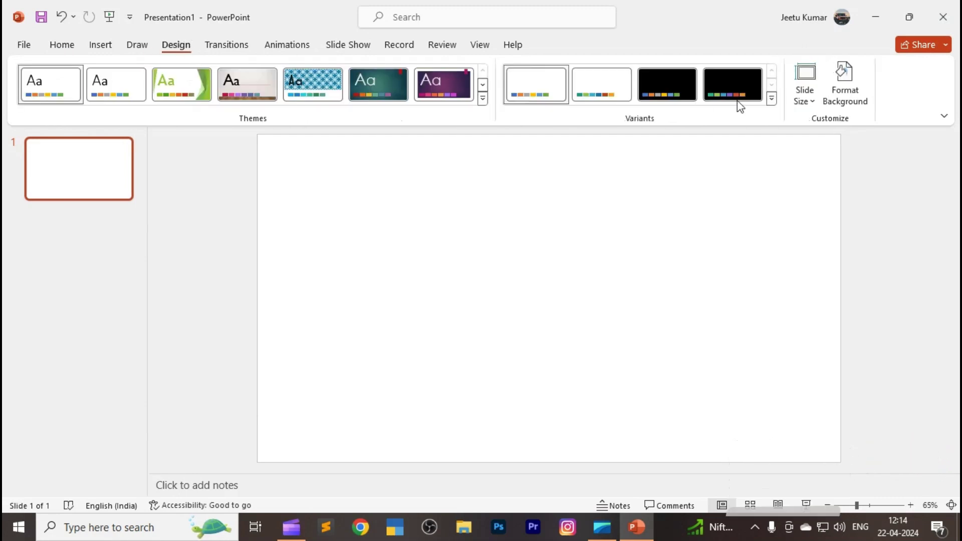
click(668, 87)
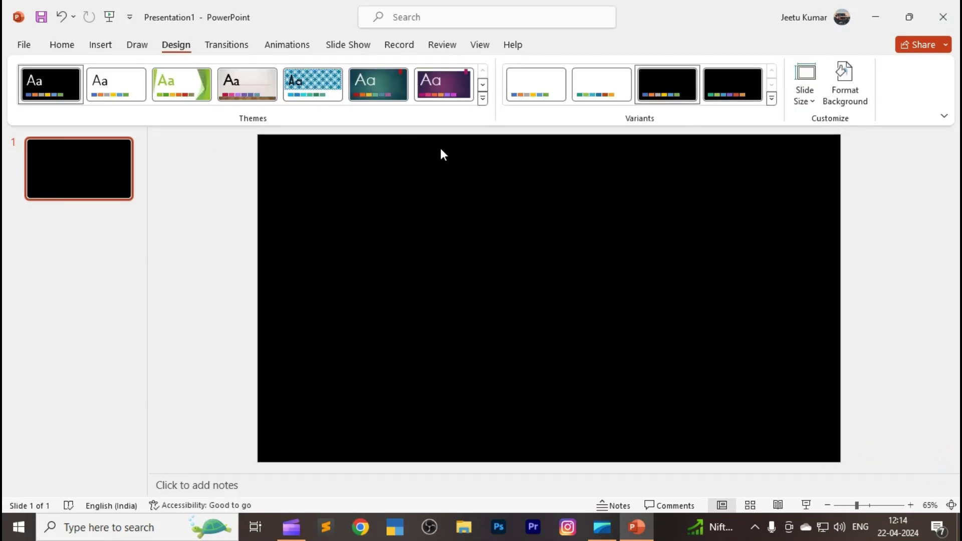
click(110, 51)
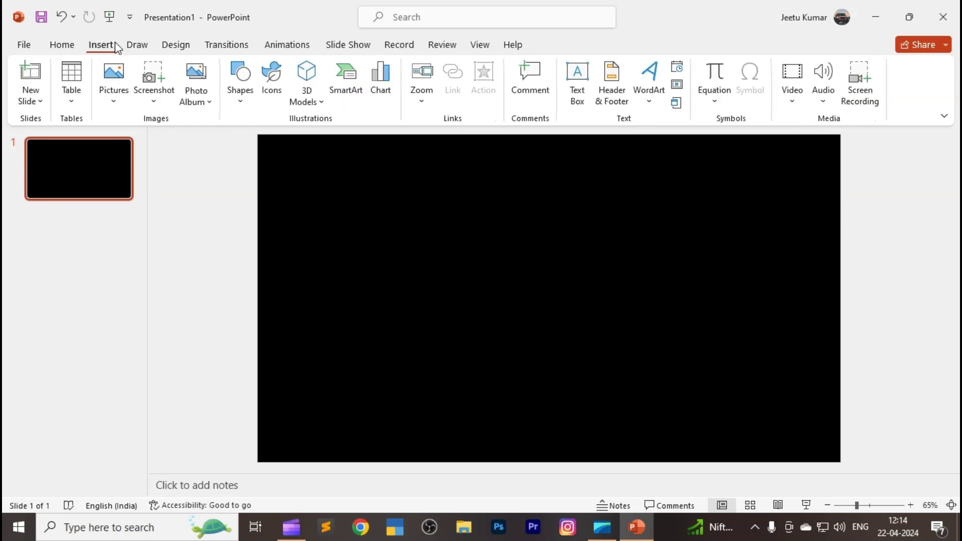
- Draw a tall rectangle bar down the middle of the slide
click(239, 100)
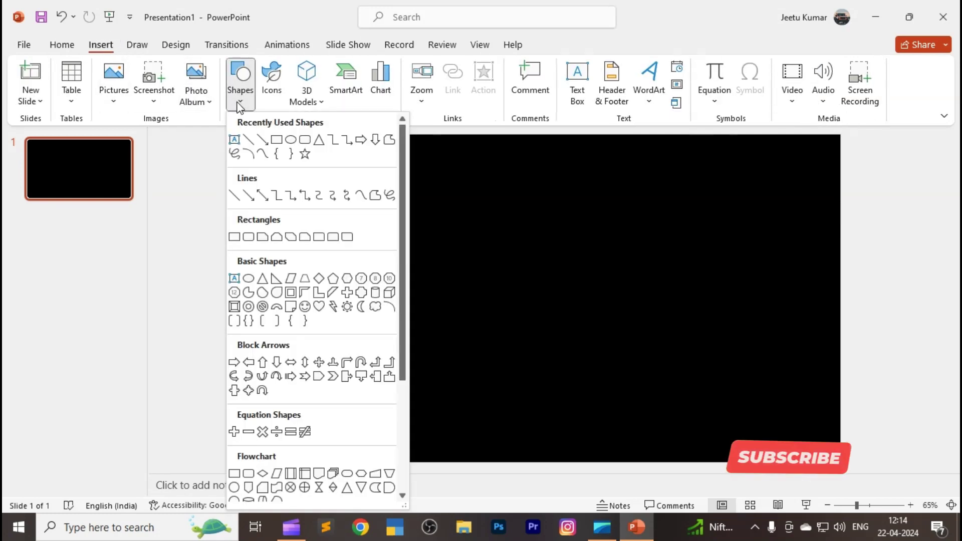
click(277, 141)
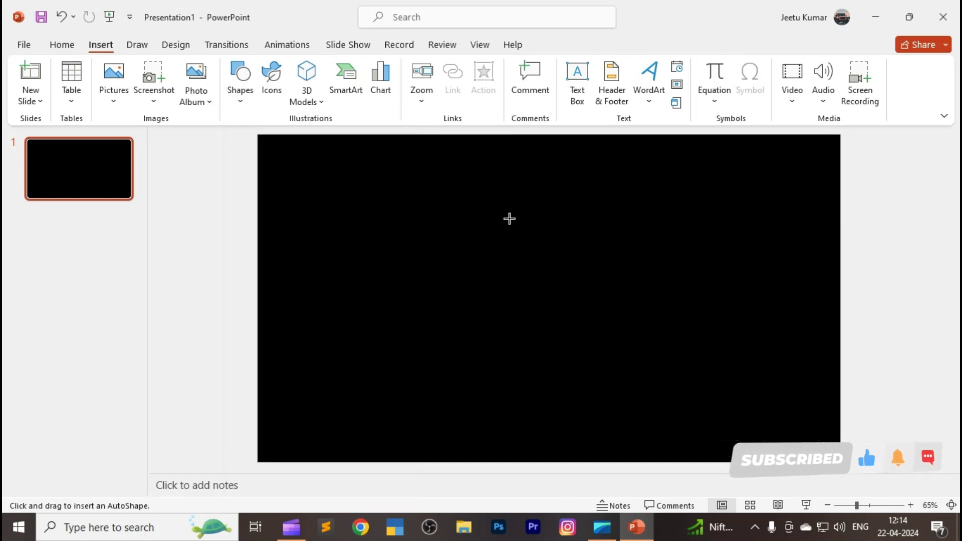
mouse_move(491, 176)
mouse_down()
mouse_move(516, 449)
mouse_move(502, 456)
mouse_up()
drag(497, 408, 543, 411)
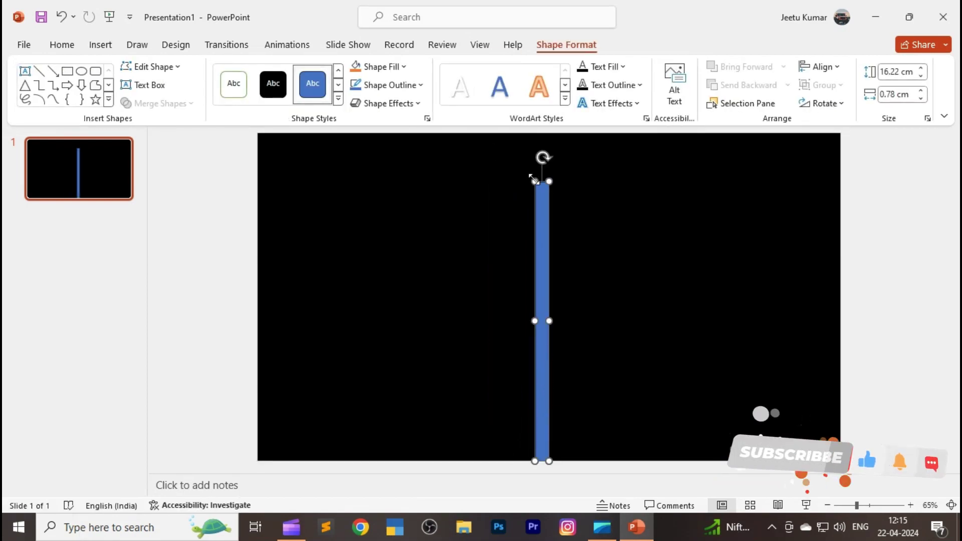
drag(533, 178, 532, 157)
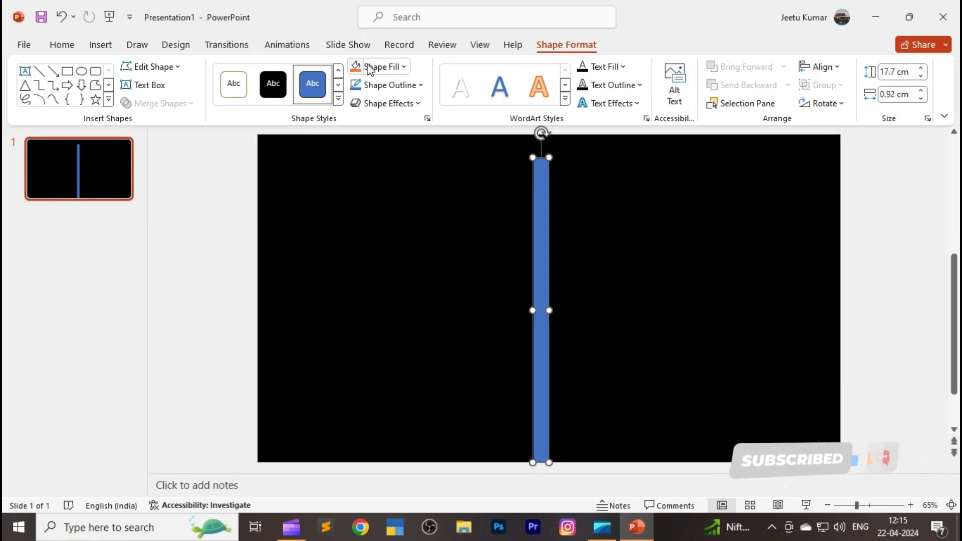
- Give the bar a grey fill, no outline and a Round bevel
click(380, 67)
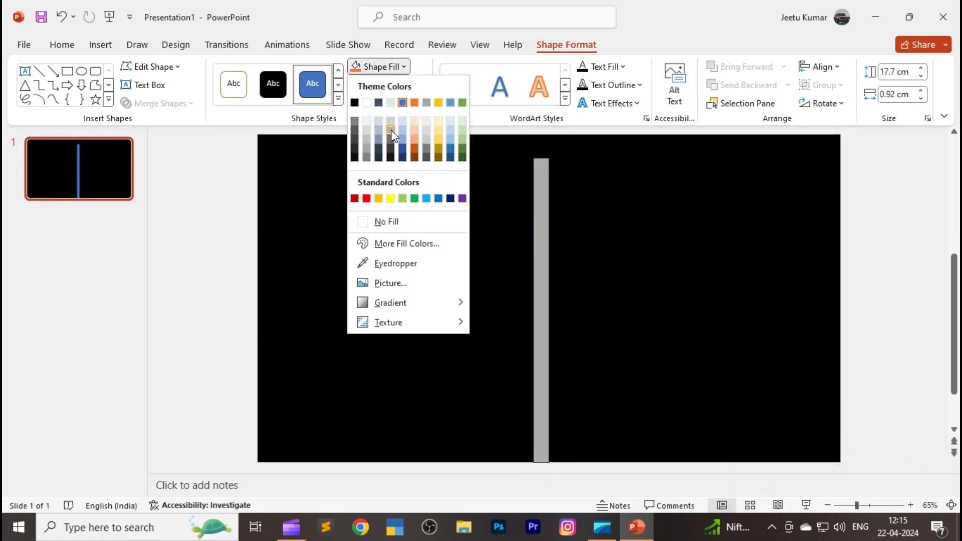
click(391, 134)
click(396, 84)
click(407, 243)
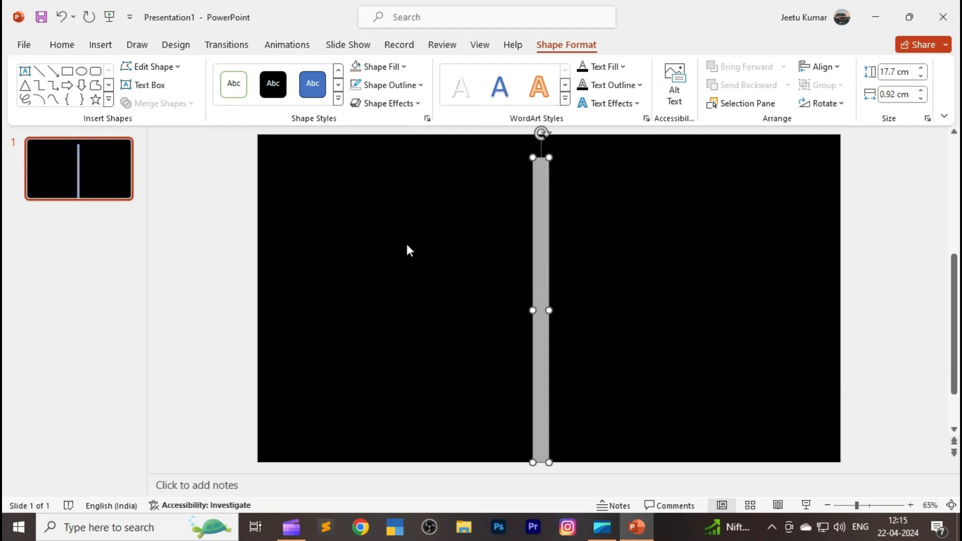
click(393, 108)
mouse_move(395, 278)
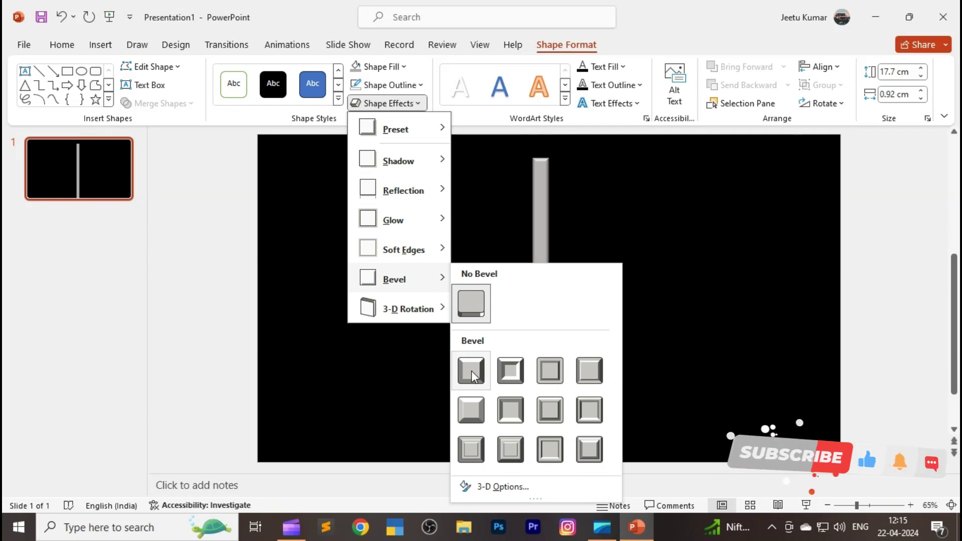
click(472, 370)
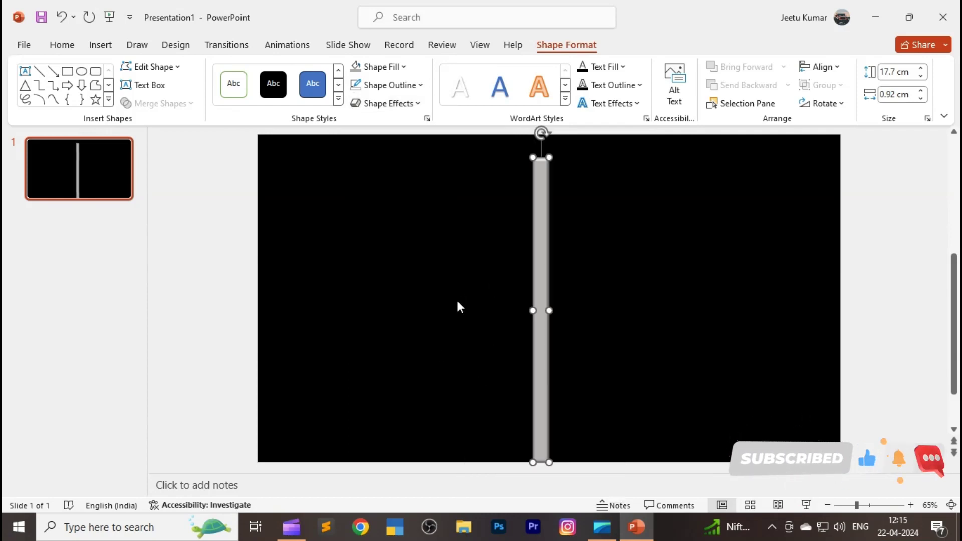
- Narrow the bar into a 0.62 cm wide pole
click(521, 261)
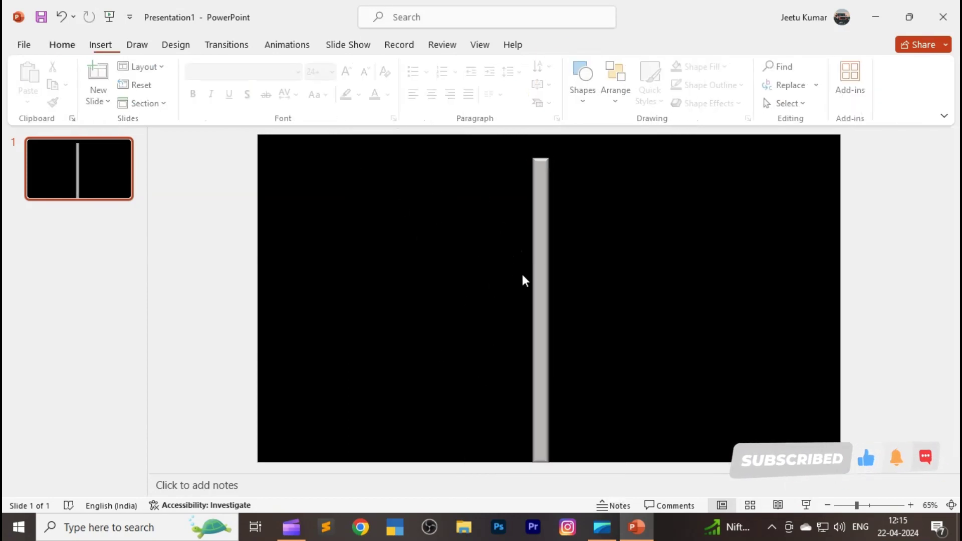
click(544, 279)
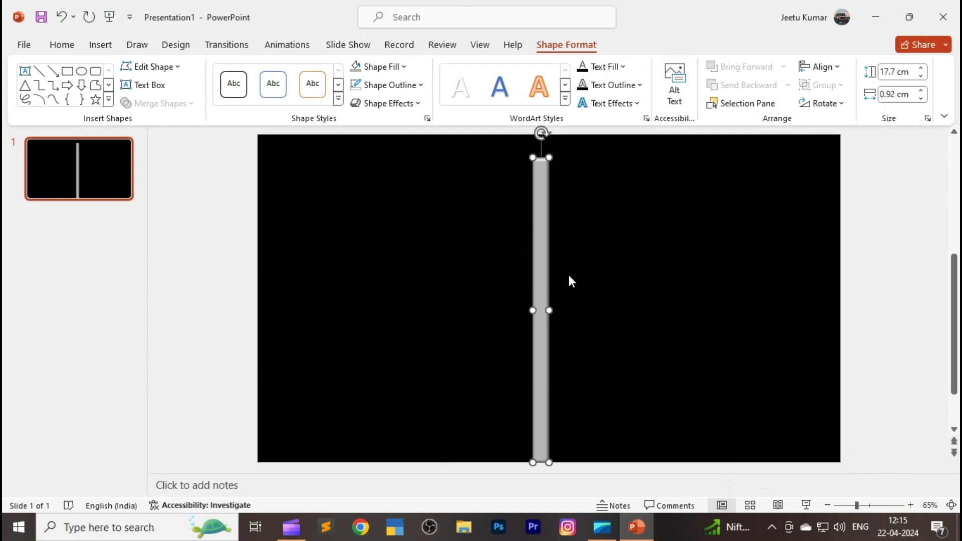
drag(549, 312, 543, 312)
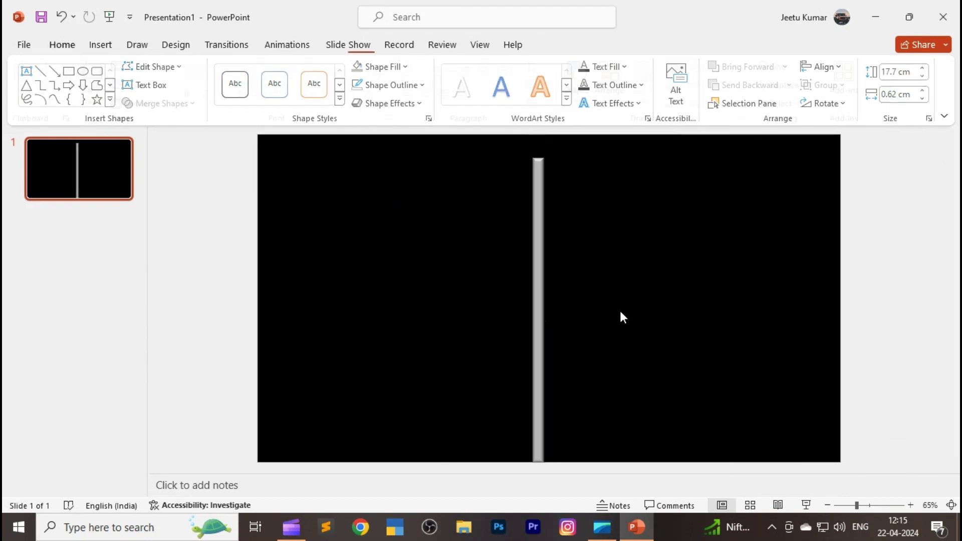
click(620, 318)
click(541, 337)
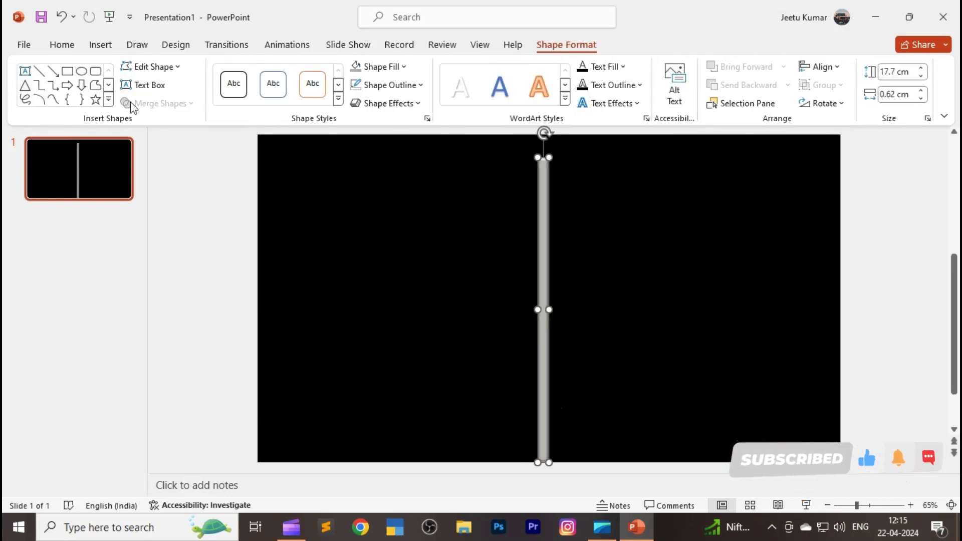
- Draw a small trapezoid base at the pole's foot and send it behind the pole
click(109, 105)
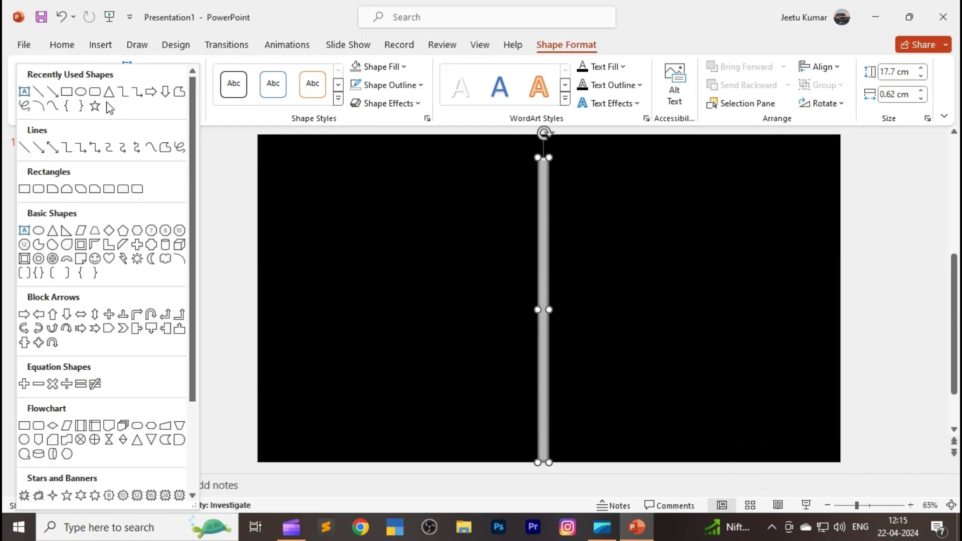
click(95, 230)
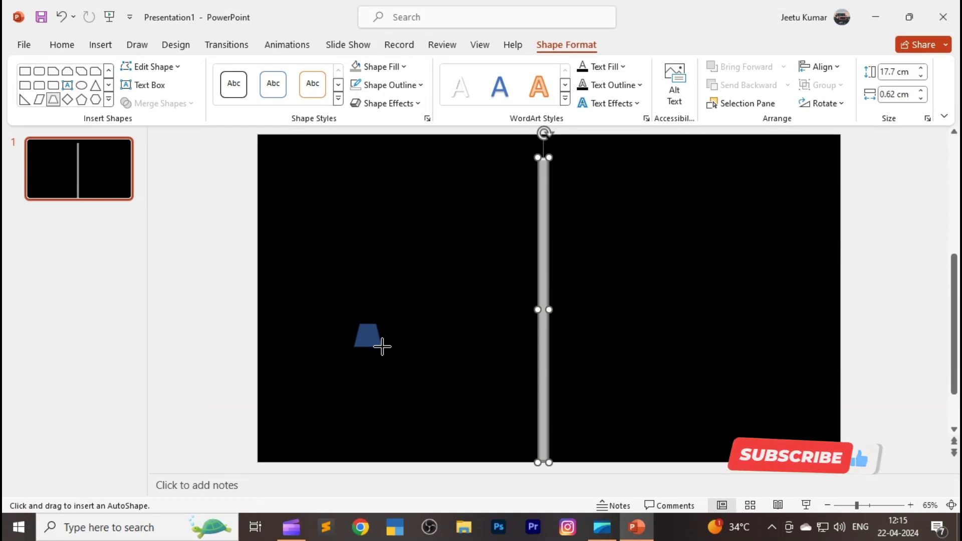
drag(382, 346, 529, 443)
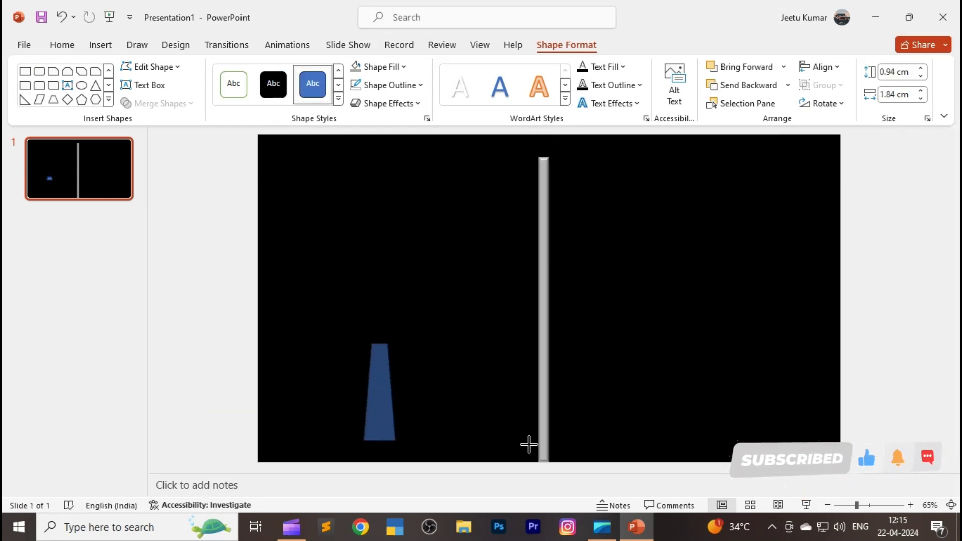
key(ctrl+z)
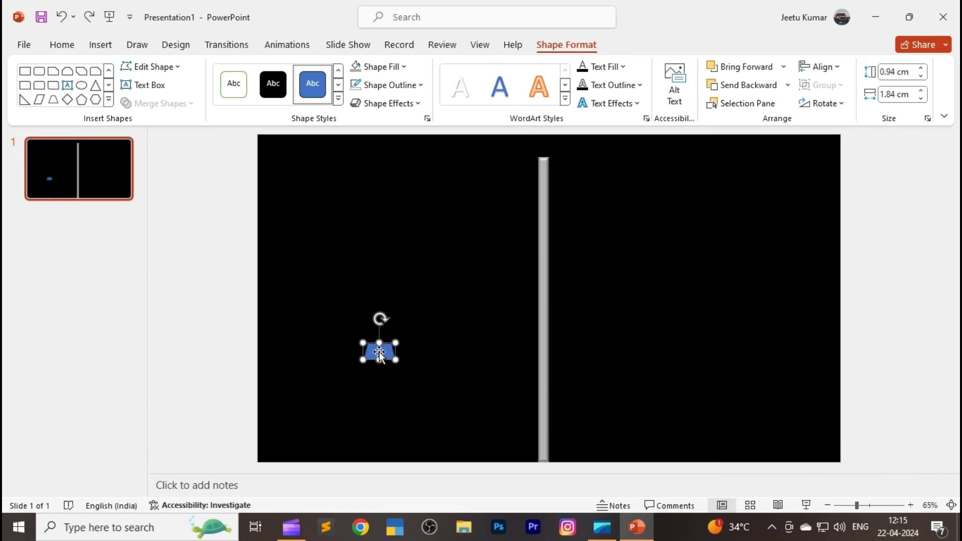
drag(379, 351, 459, 412)
drag(546, 454, 546, 453)
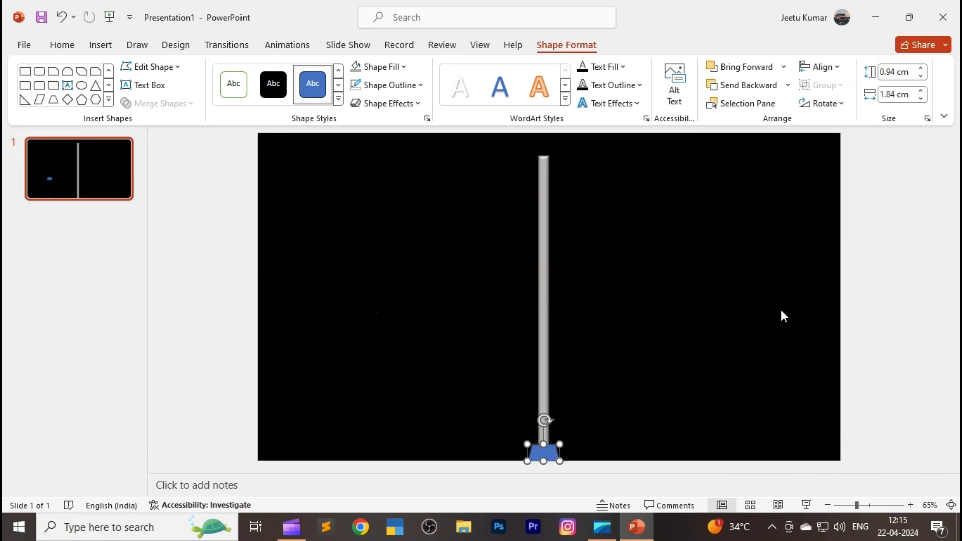
click(761, 88)
click(599, 314)
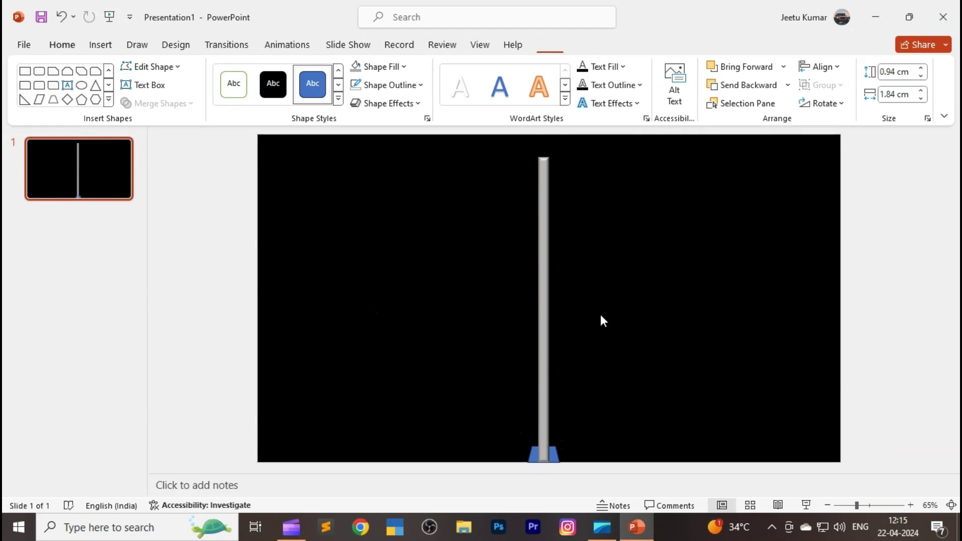
- Line up the pole so it stands centred on the trapezoid base
drag(544, 399, 544, 388)
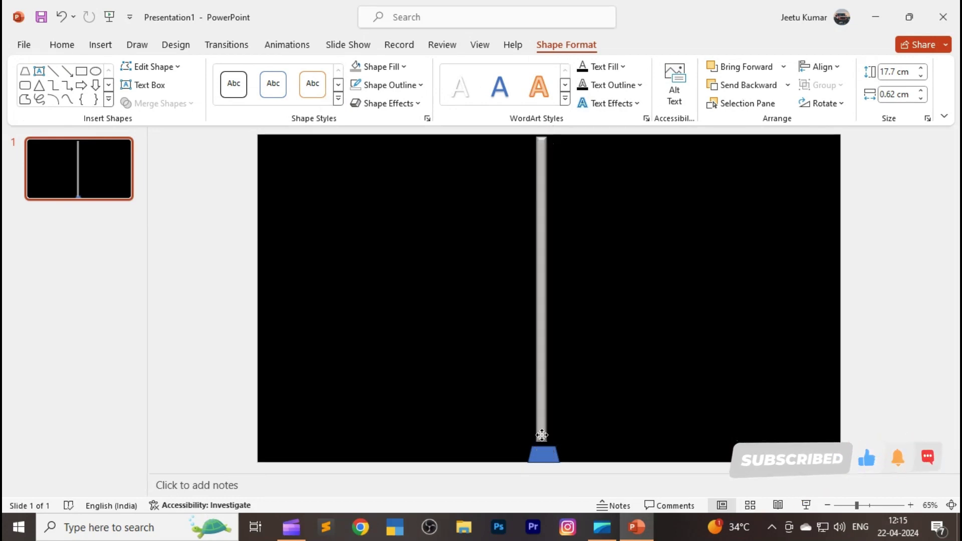
click(546, 457)
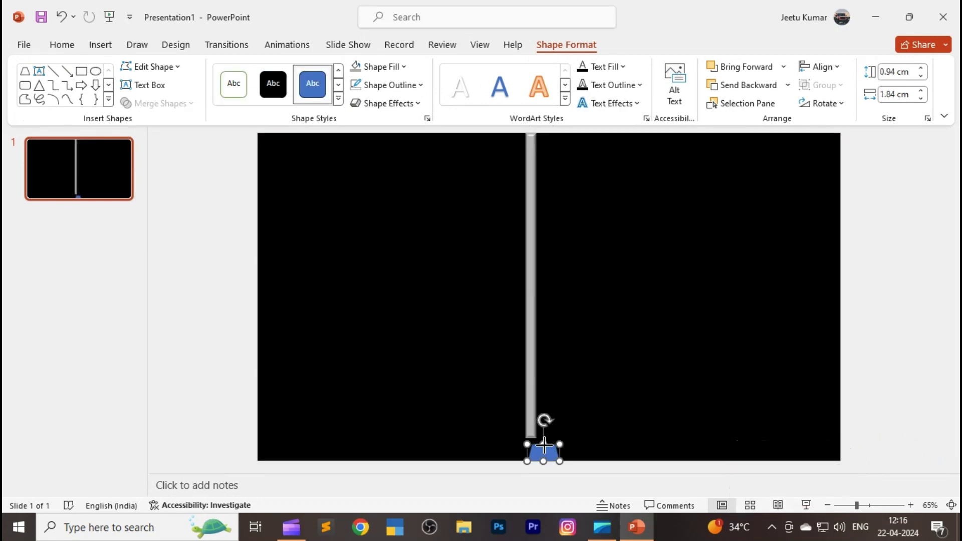
drag(544, 444, 544, 449)
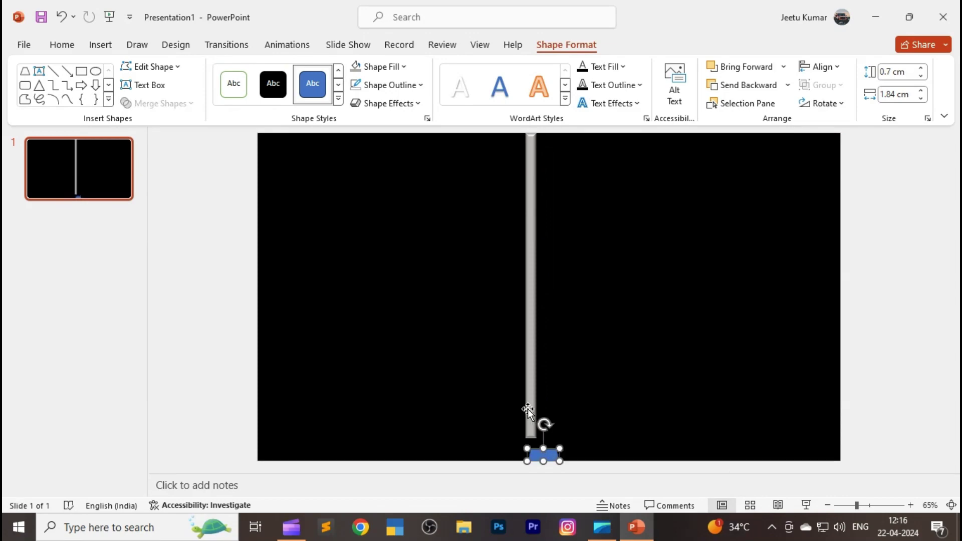
drag(528, 410, 540, 423)
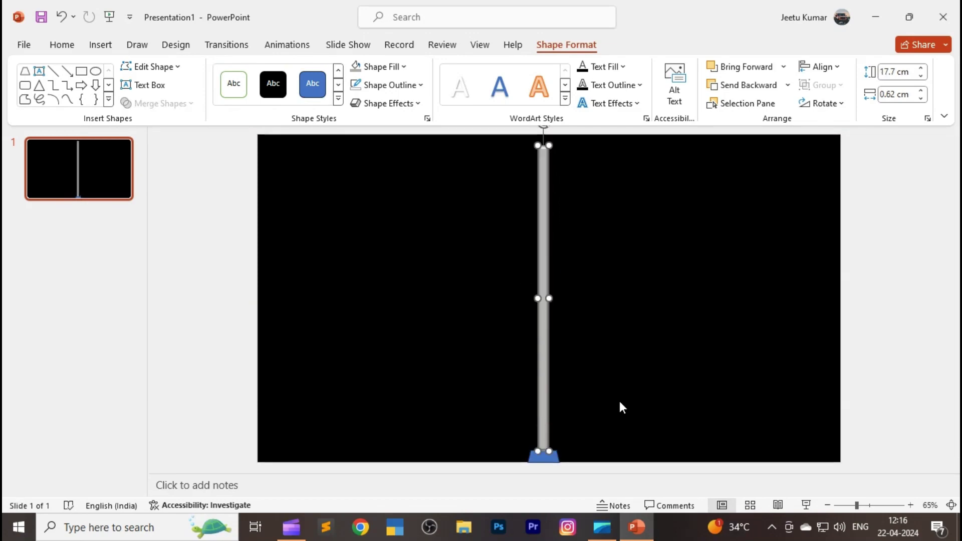
click(620, 371)
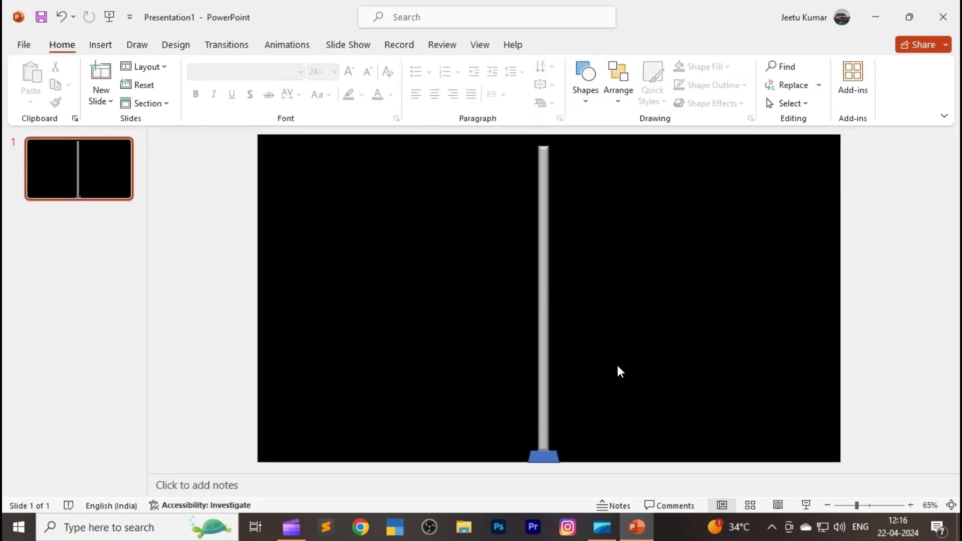
- Shorten the pole from its top to about 17.1 cm
click(548, 186)
drag(543, 146, 538, 159)
click(599, 244)
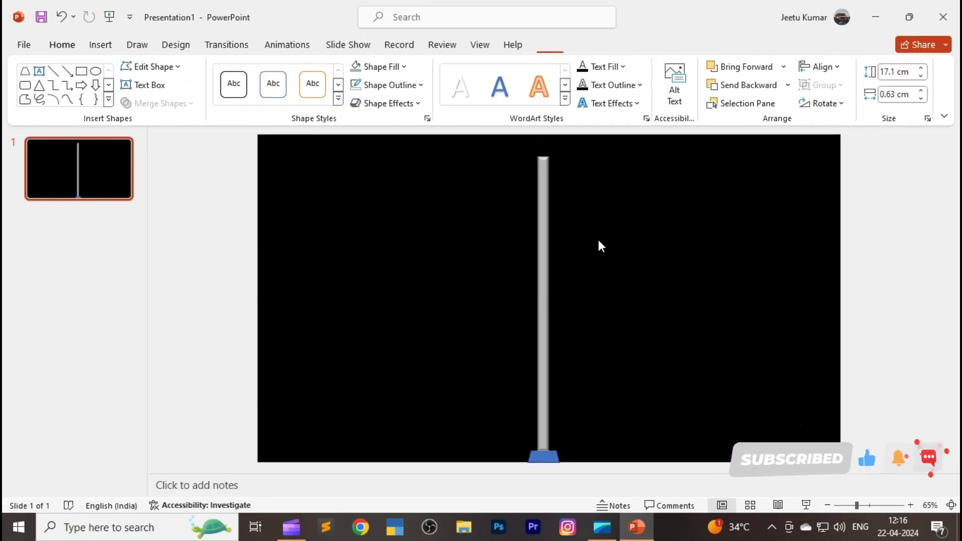
click(543, 284)
click(562, 345)
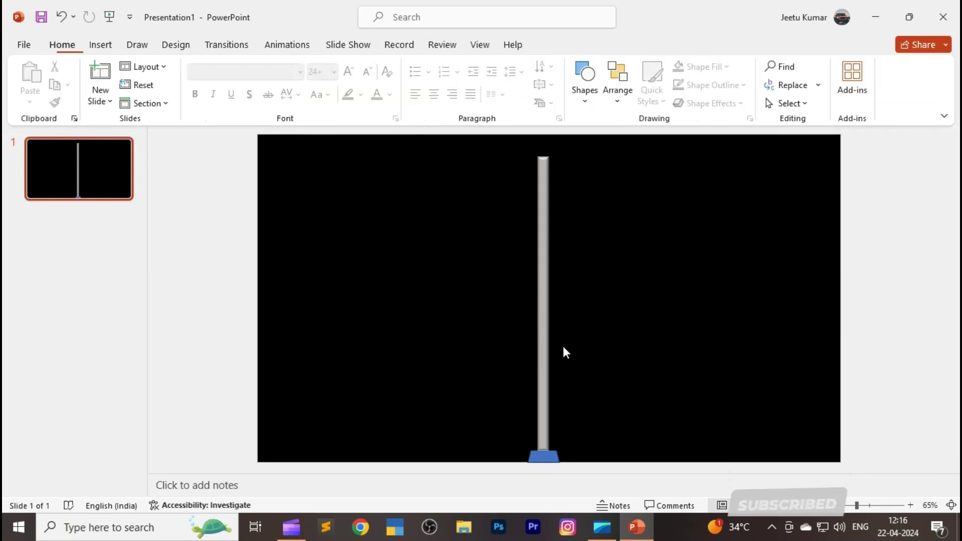
- Copy the pole's grey bevelled formatting onto the trapezoid base with Format Painter
click(544, 379)
double_click(544, 379)
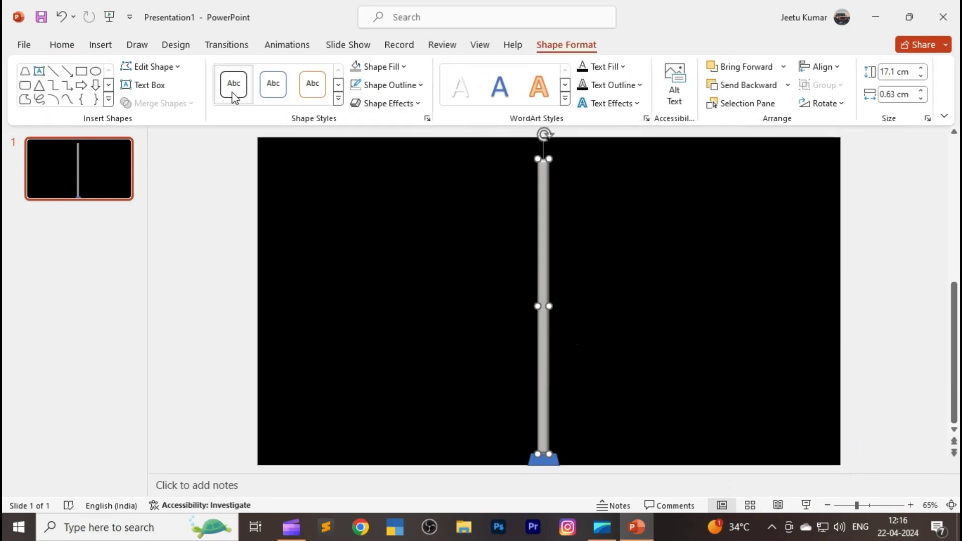
click(53, 50)
click(55, 103)
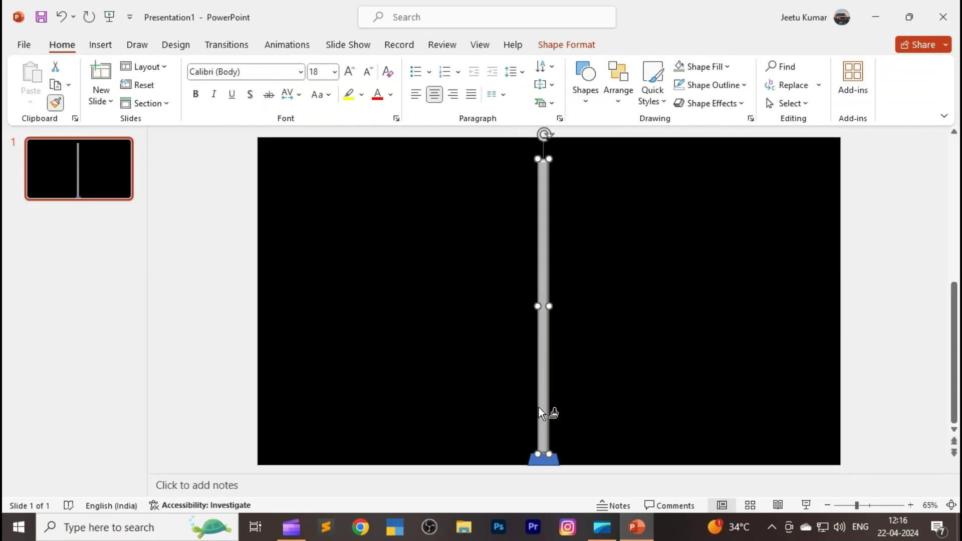
click(552, 458)
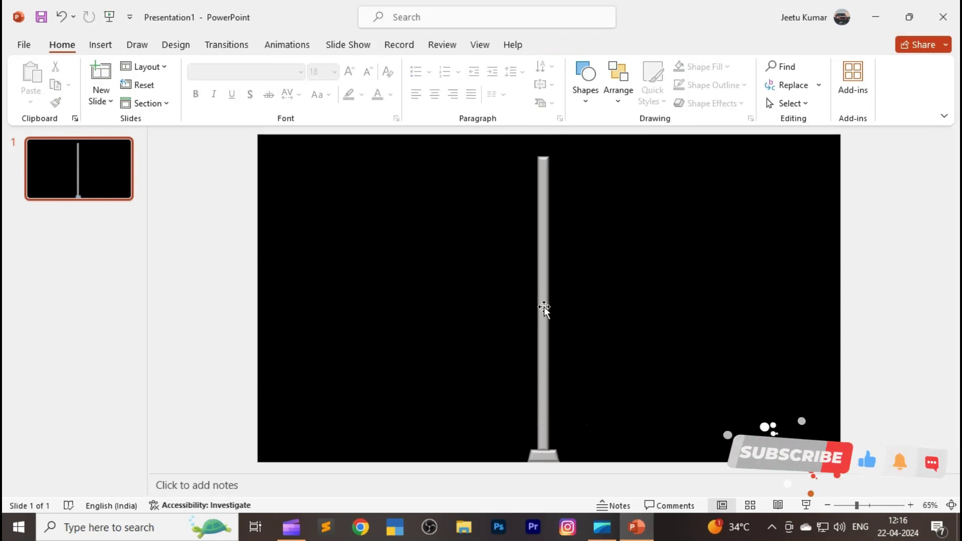
click(101, 45)
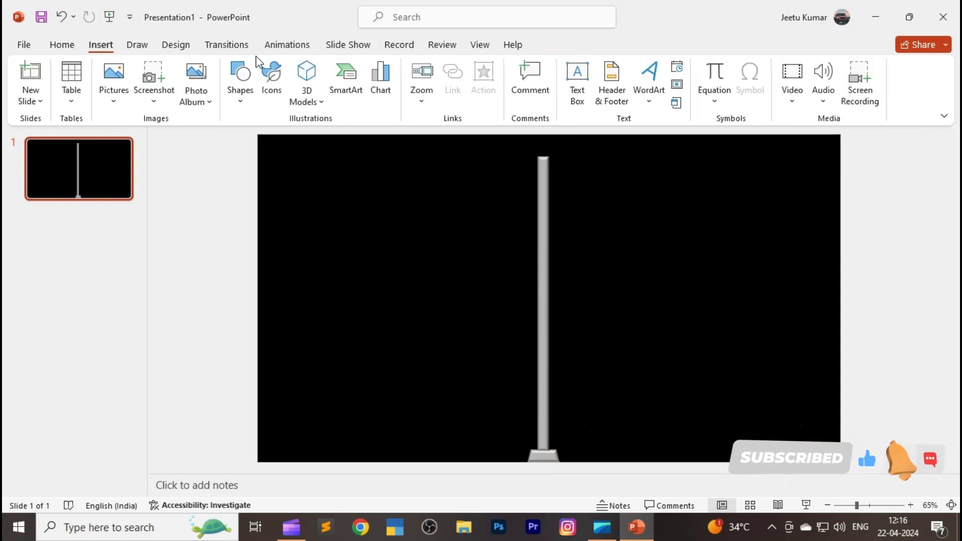
- Draw a block arc about 4.79 by 10.28 cm, thicken its band, and rest its end on the pole top
click(242, 96)
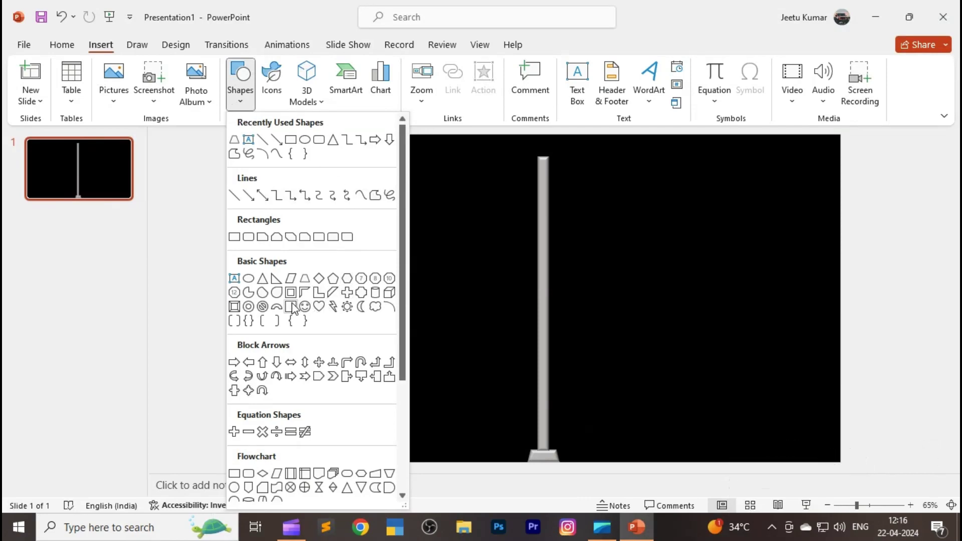
click(277, 307)
drag(662, 238, 779, 307)
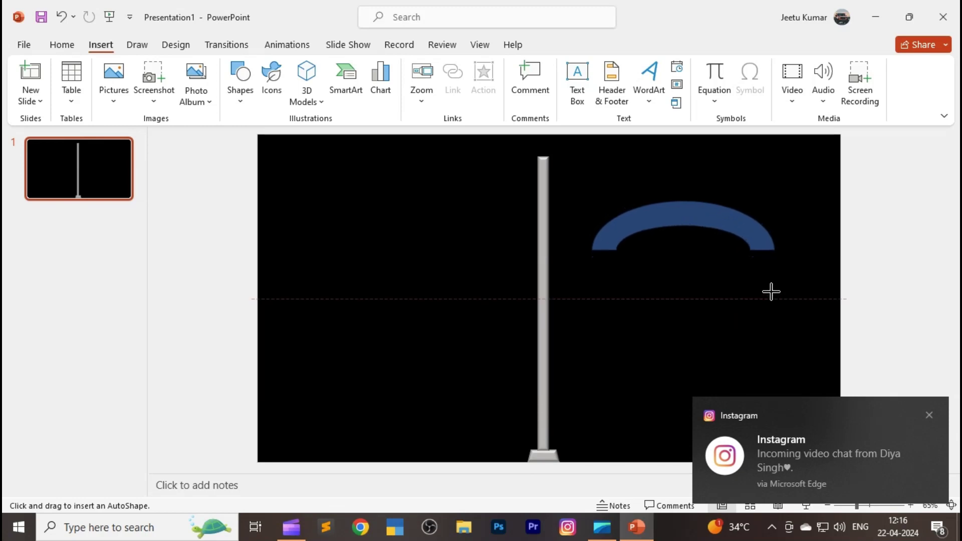
drag(779, 307, 768, 283)
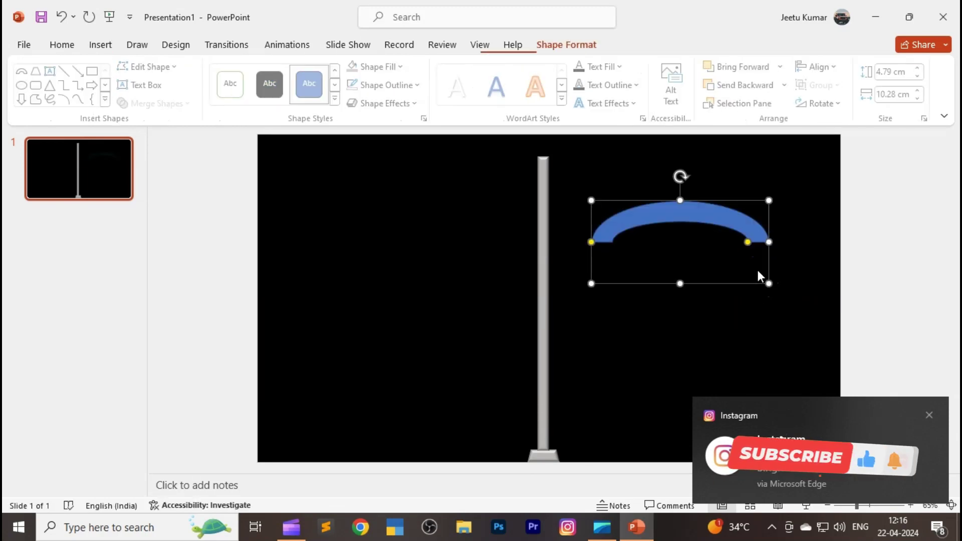
click(929, 415)
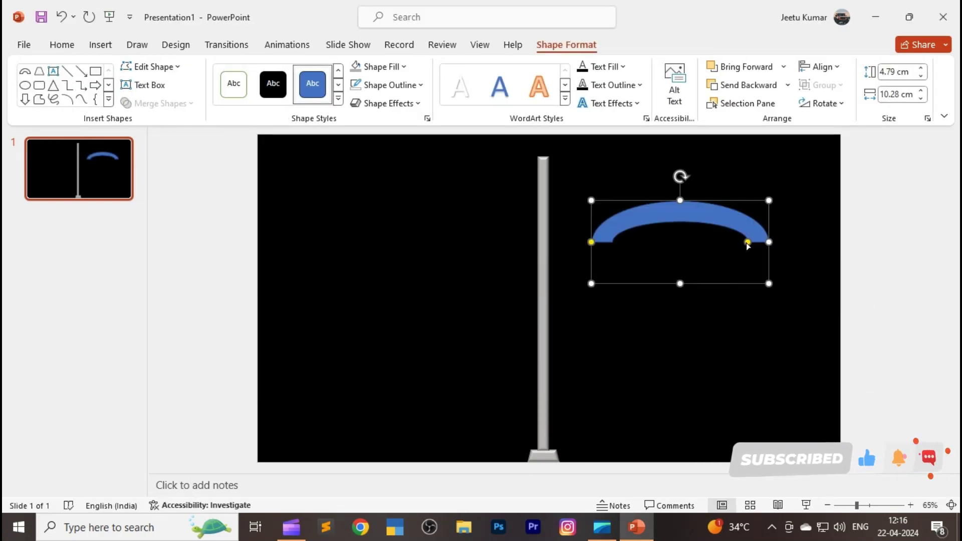
mouse_move(746, 244)
mouse_down()
mouse_move(731, 246)
mouse_move(753, 251)
mouse_up()
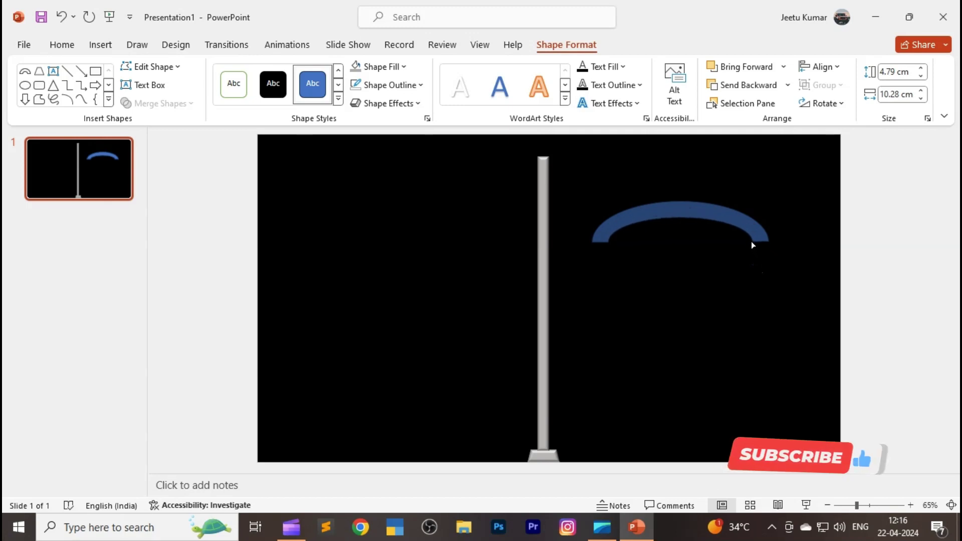
mouse_move(752, 247)
mouse_down()
mouse_move(756, 254)
mouse_move(755, 244)
mouse_up()
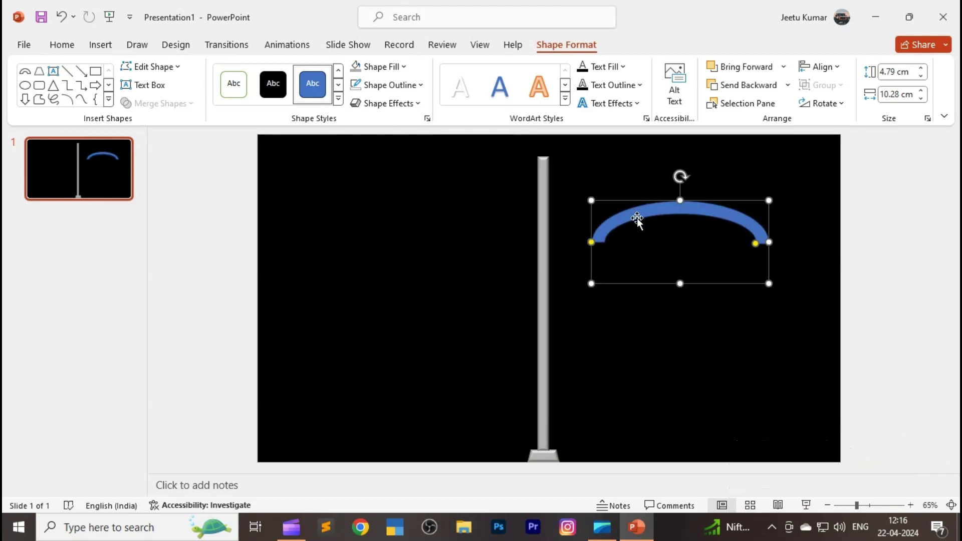
mouse_move(636, 219)
mouse_down()
mouse_move(581, 144)
mouse_move(586, 188)
mouse_up()
- Give the arc the pole's grey bevelled style with Format Painter
click(536, 267)
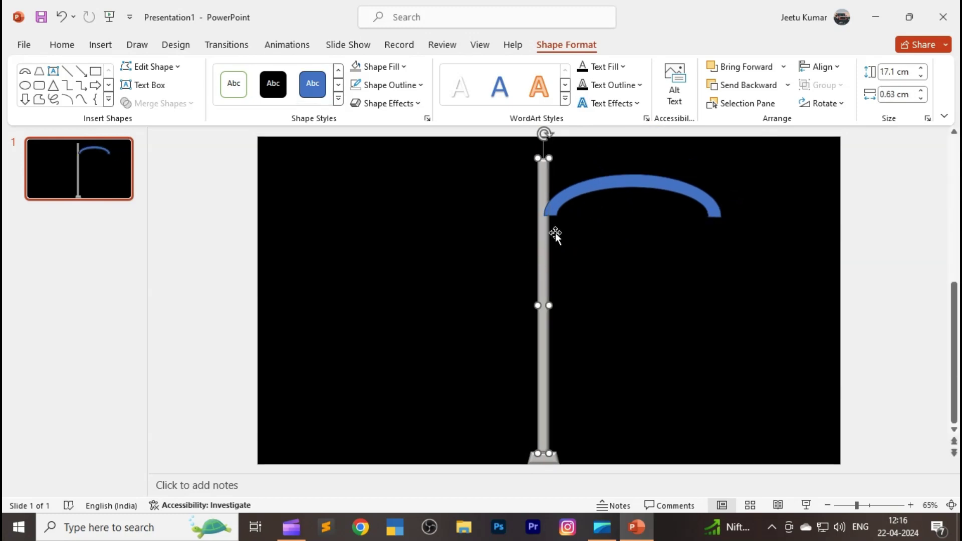
click(61, 45)
click(55, 102)
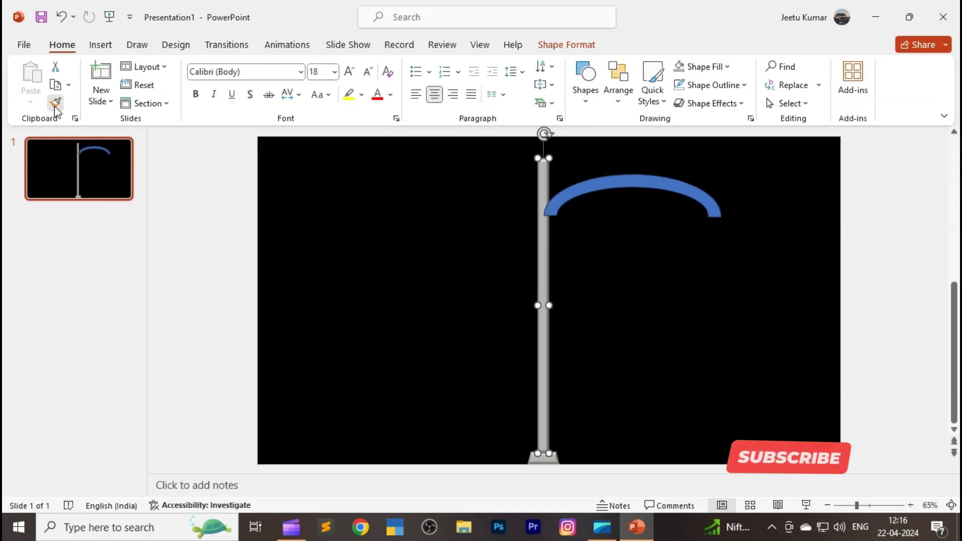
click(573, 194)
- Align the grey arc on the pole top and drag a copy below the slide
drag(572, 195, 558, 149)
key(Right)
key(Right)
key(Right)
key(Right)
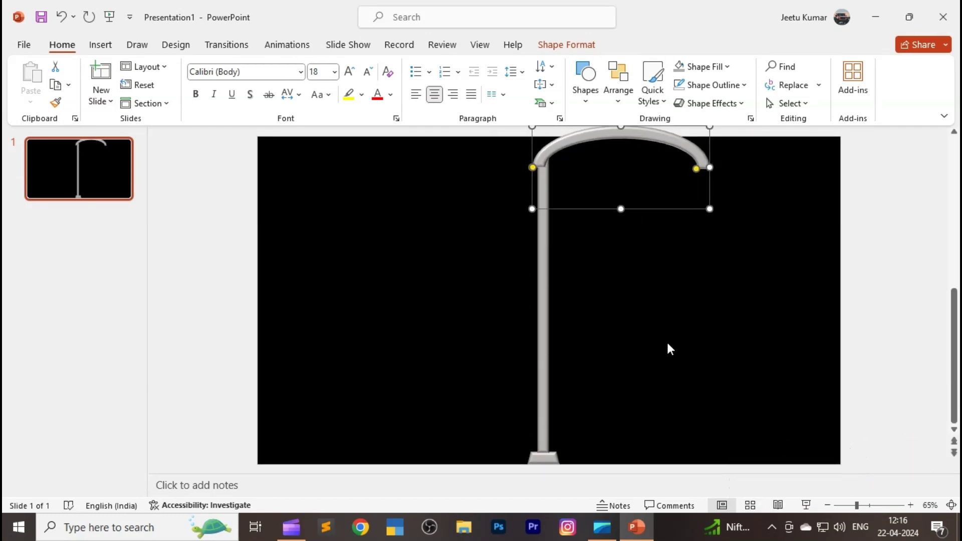
key(Right)
key(Right)
click(670, 349)
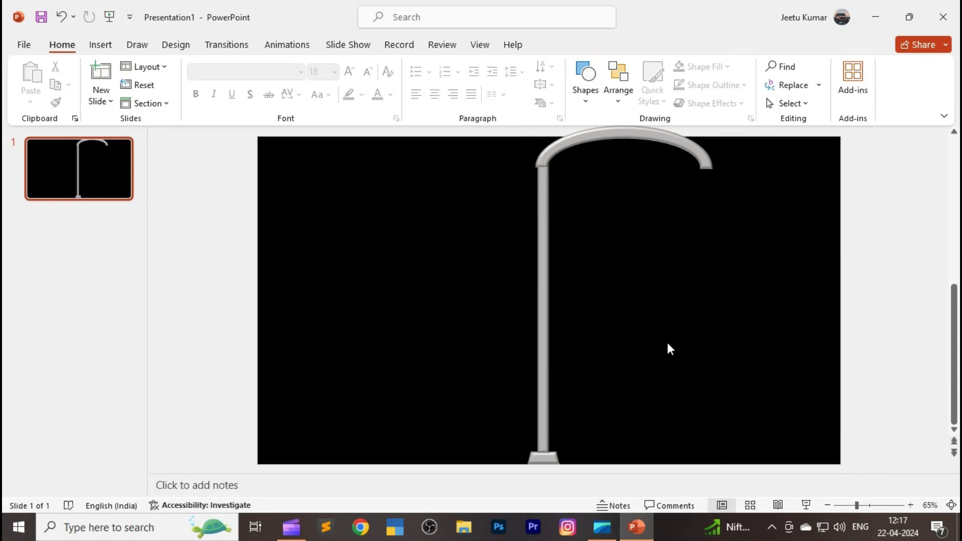
drag(605, 136, 606, 140)
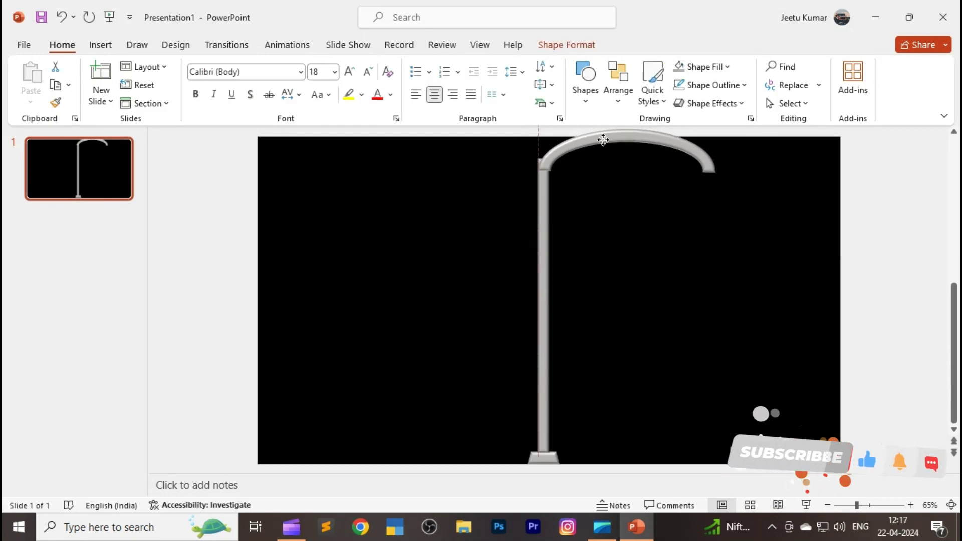
mouse_move(605, 140)
mouse_down()
mouse_move(557, 149)
mouse_move(572, 322)
mouse_up()
- Add a horizontally flipped left arm level with the top arm, plus a lower left copy
scroll(573, 323, down, 3)
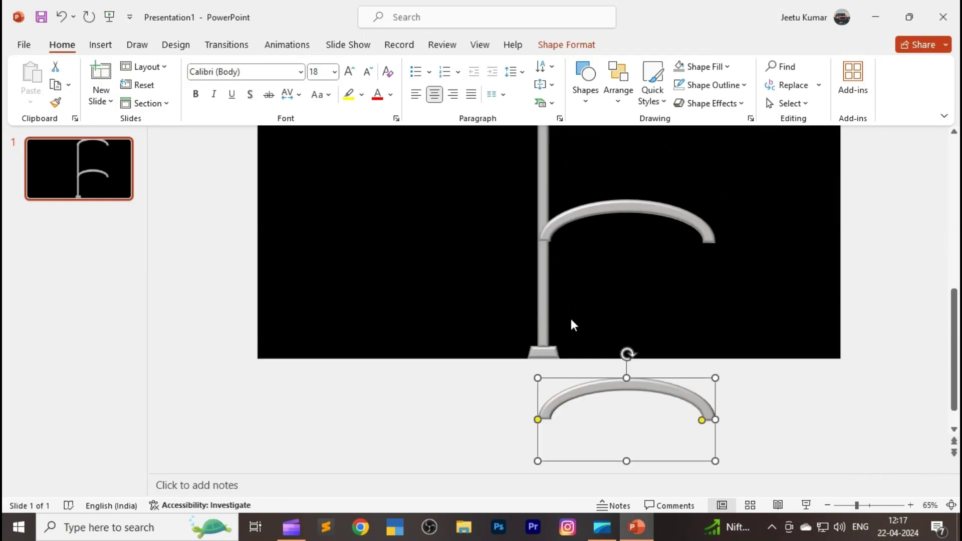
scroll(607, 380, up, 1)
drag(606, 425, 451, 211)
scroll(545, 303, up, 2)
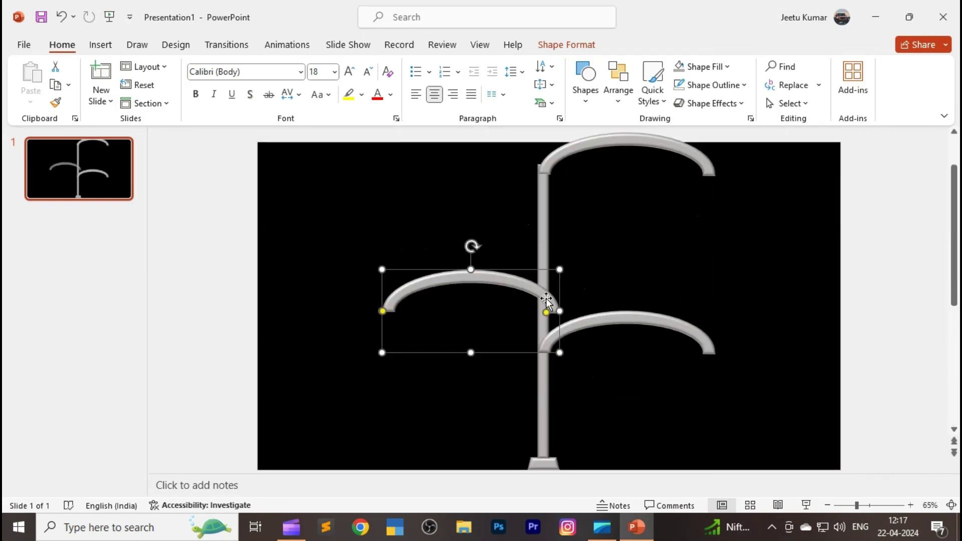
drag(544, 306, 517, 193)
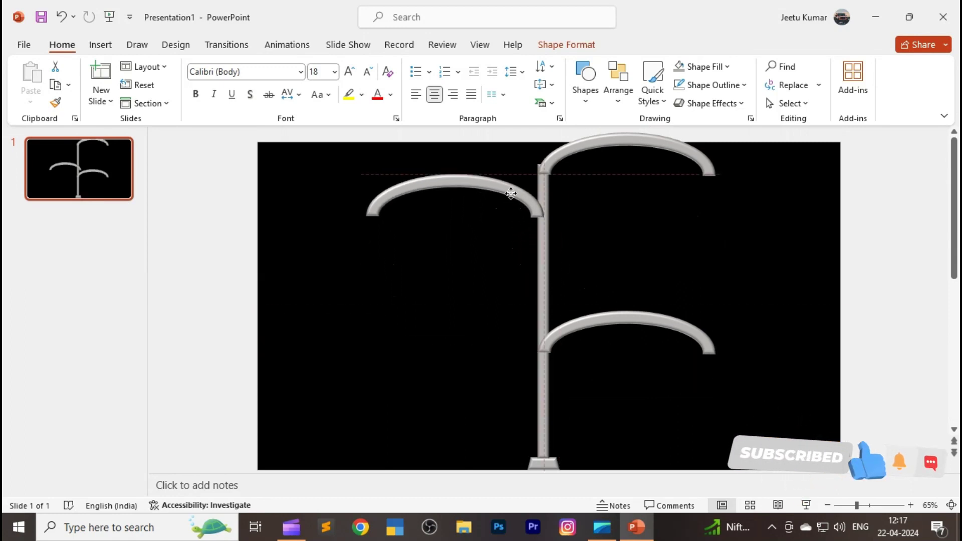
click(574, 45)
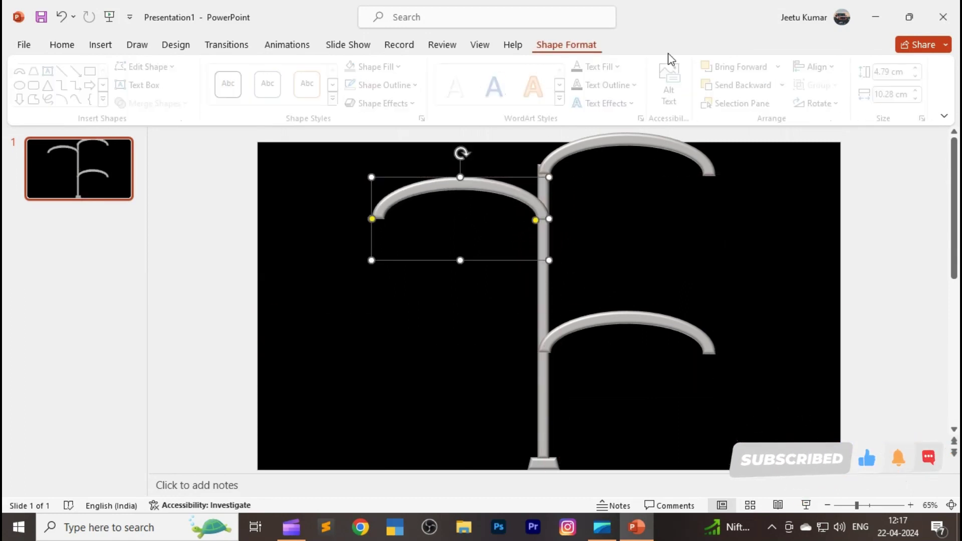
click(807, 107)
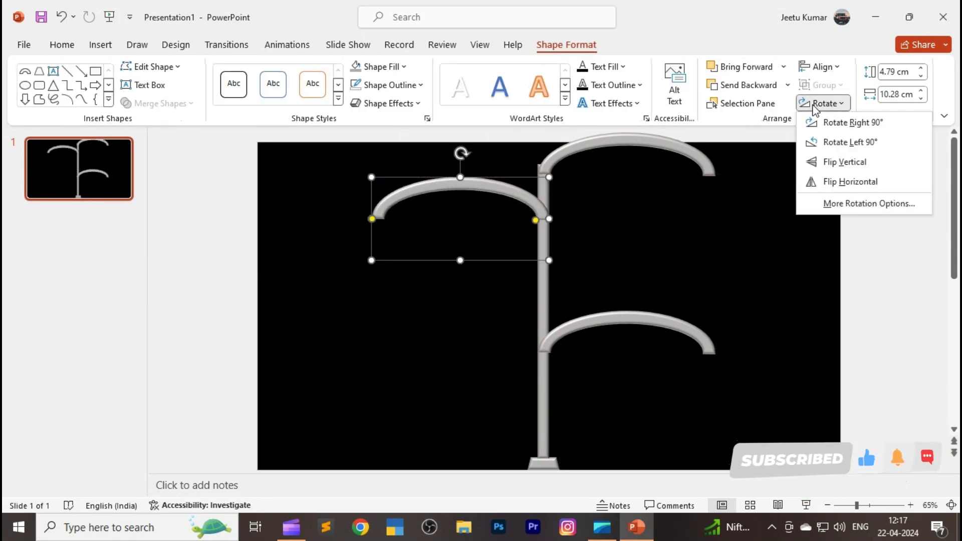
click(836, 181)
click(586, 226)
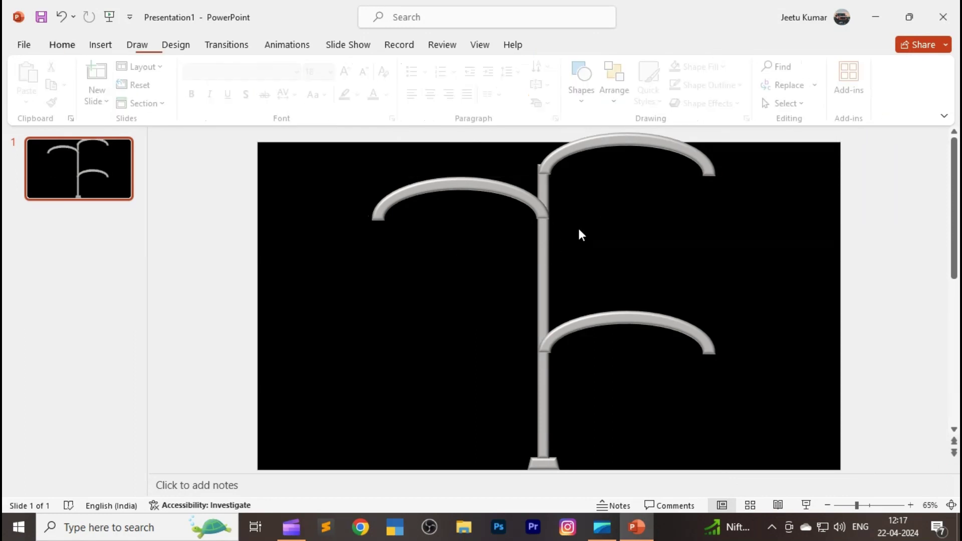
double_click(518, 200)
drag(519, 200, 517, 296)
click(696, 257)
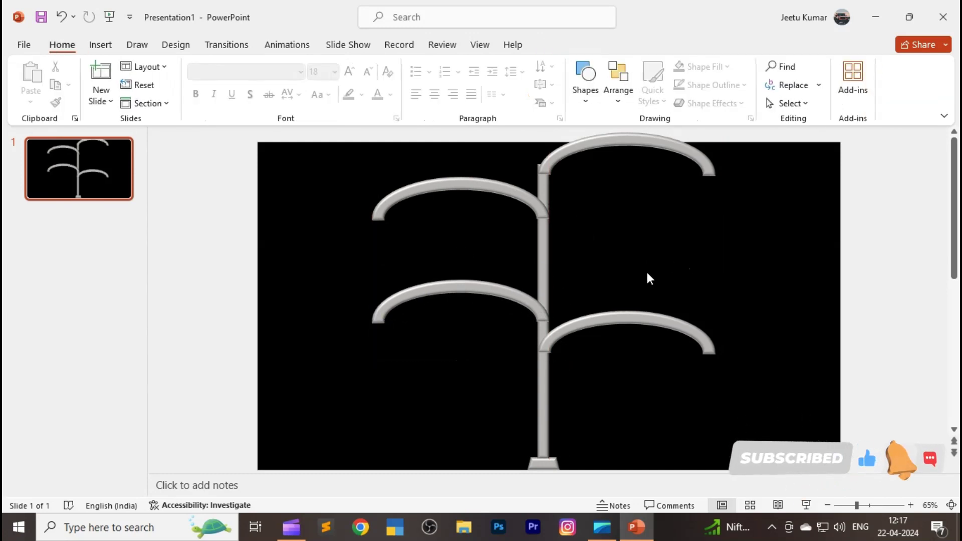
- Select all shapes and merge the arms and pole with Union
key(ctrl+a)
click(560, 47)
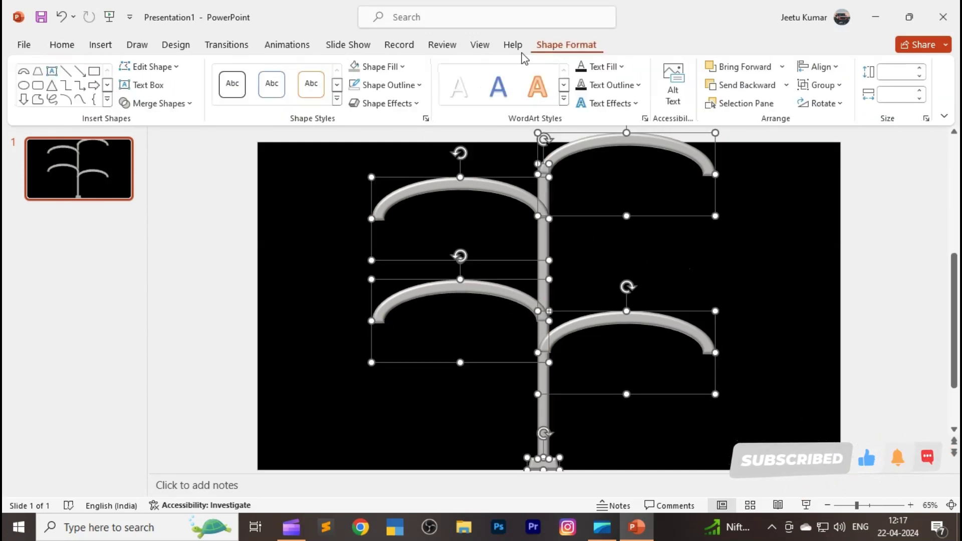
click(175, 106)
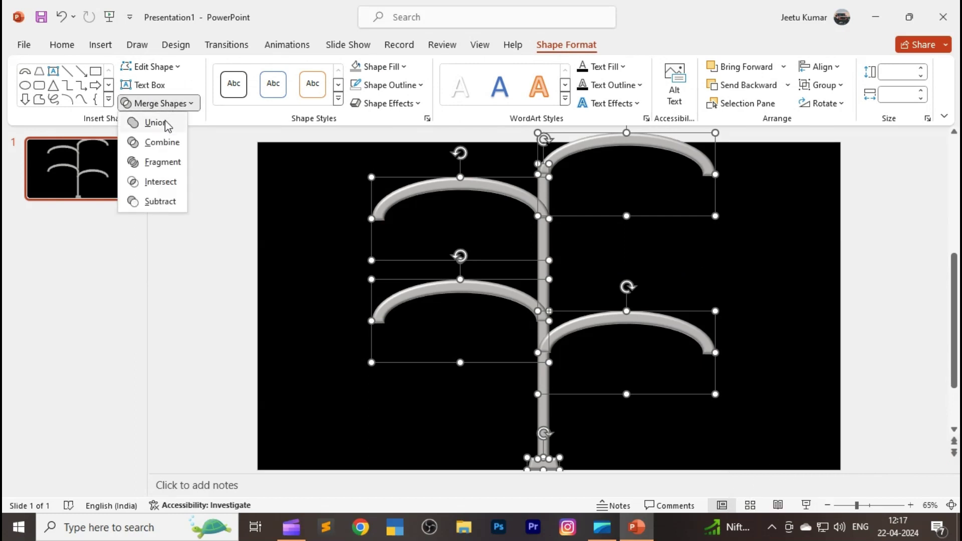
click(165, 122)
click(329, 249)
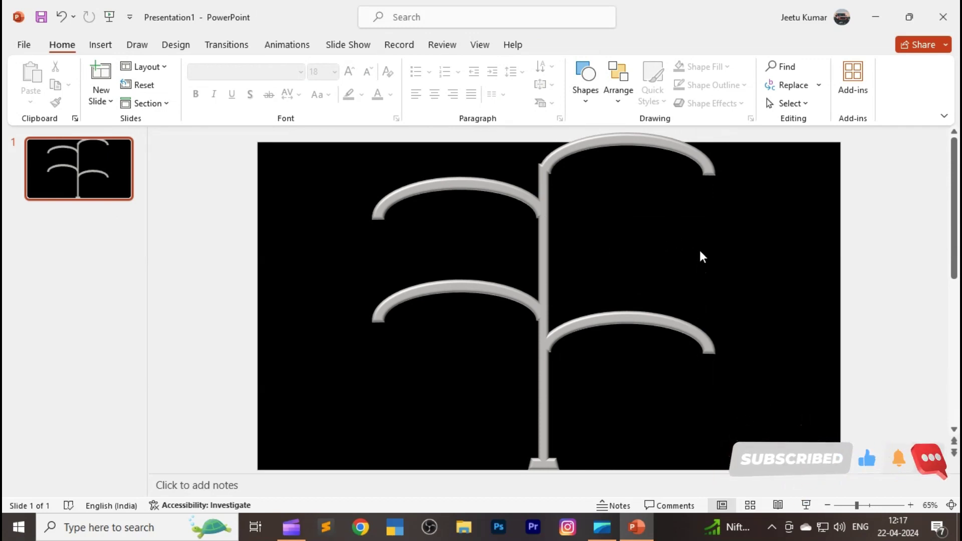
- Draw a small trapezoid lamp head and nudge it onto the top-right arm tip
click(100, 44)
click(234, 103)
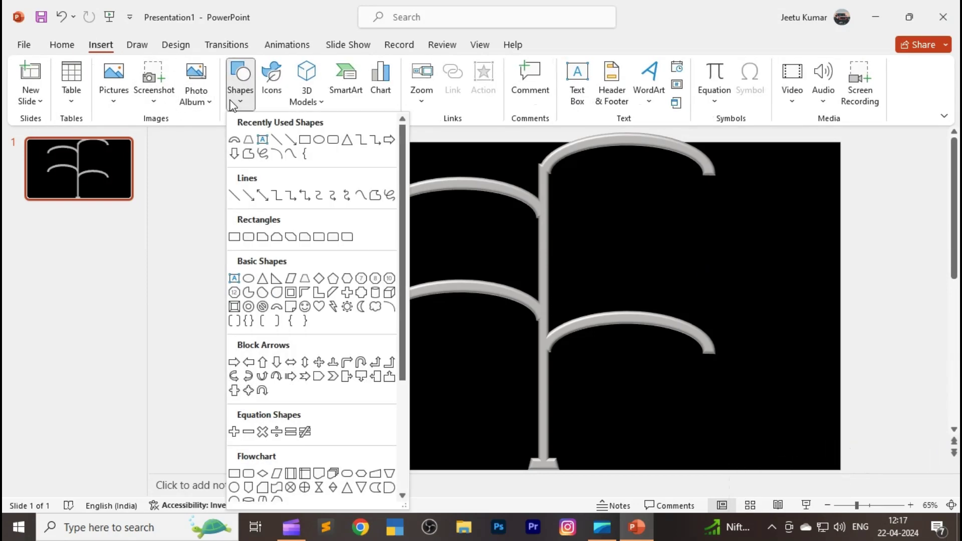
click(249, 142)
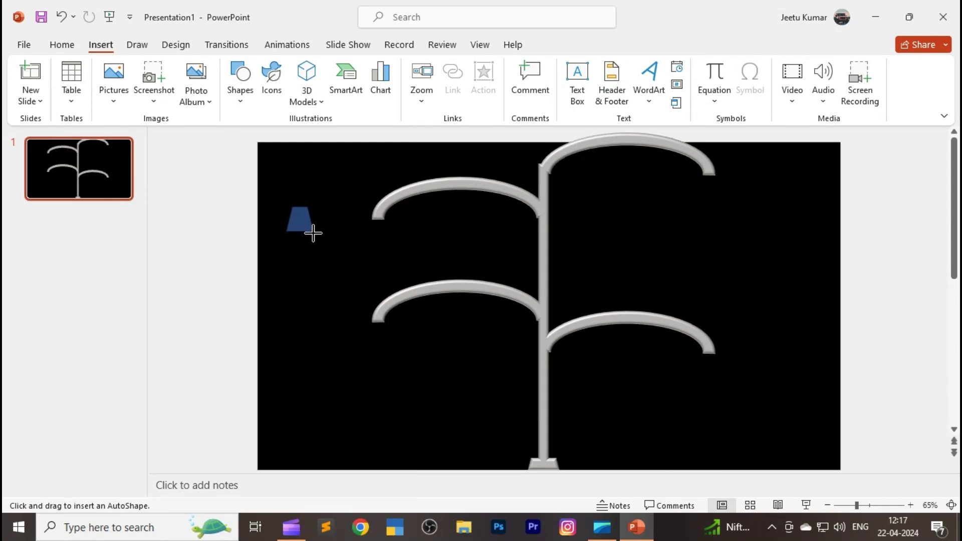
drag(313, 233, 704, 177)
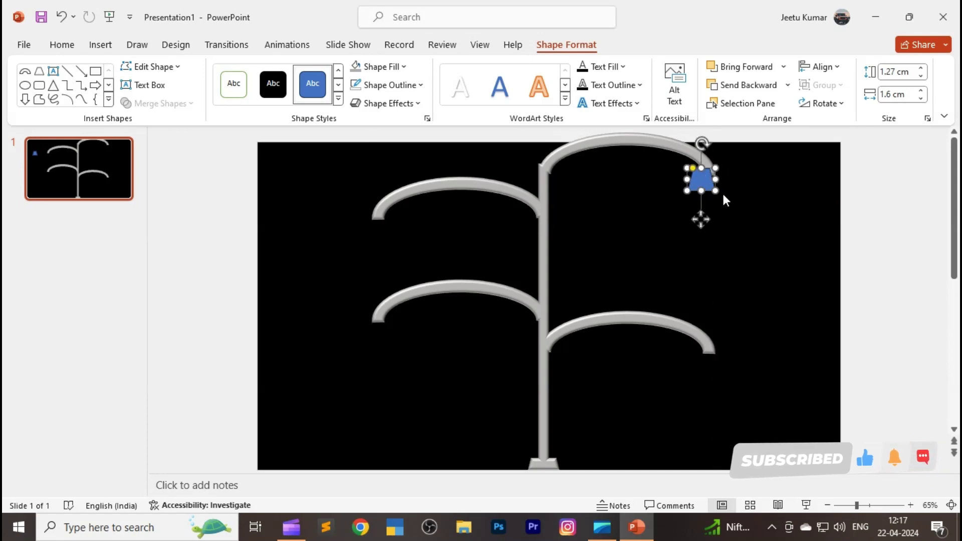
key(ctrl+Right)
key(ctrl+Right)
key(ctrl+Right)
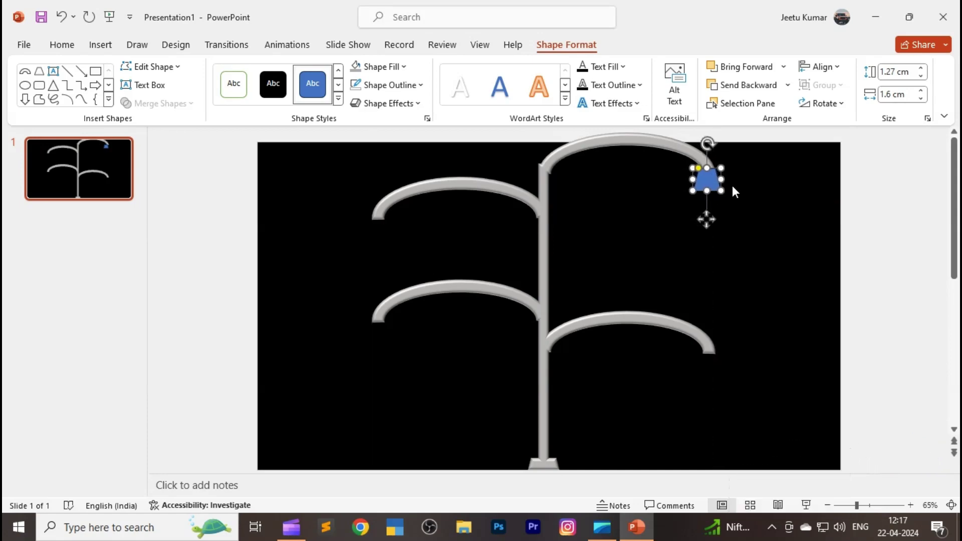
key(ctrl+Right)
key(ctrl+Right)
key(ctrl+Right)
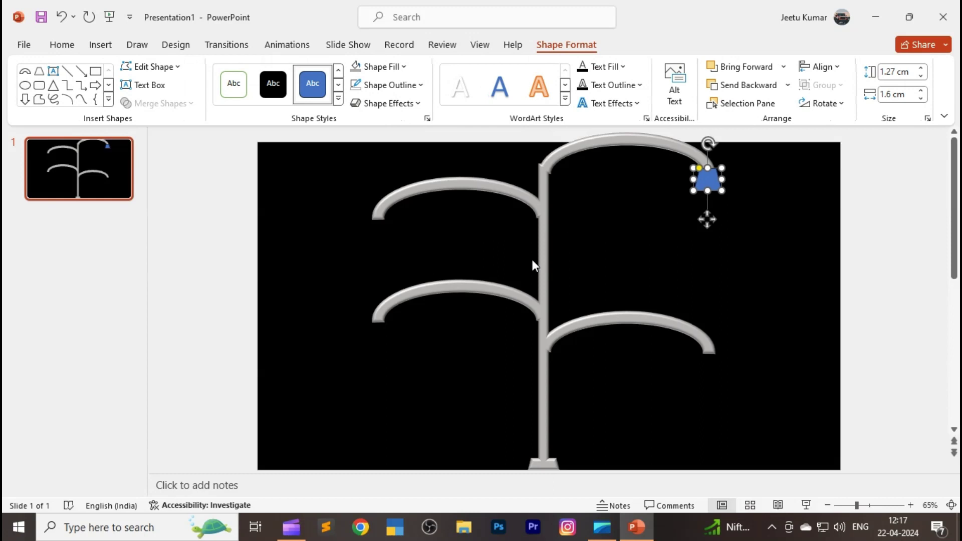
- Give the lamp head the lamp post's grey styling with Format Painter
click(539, 267)
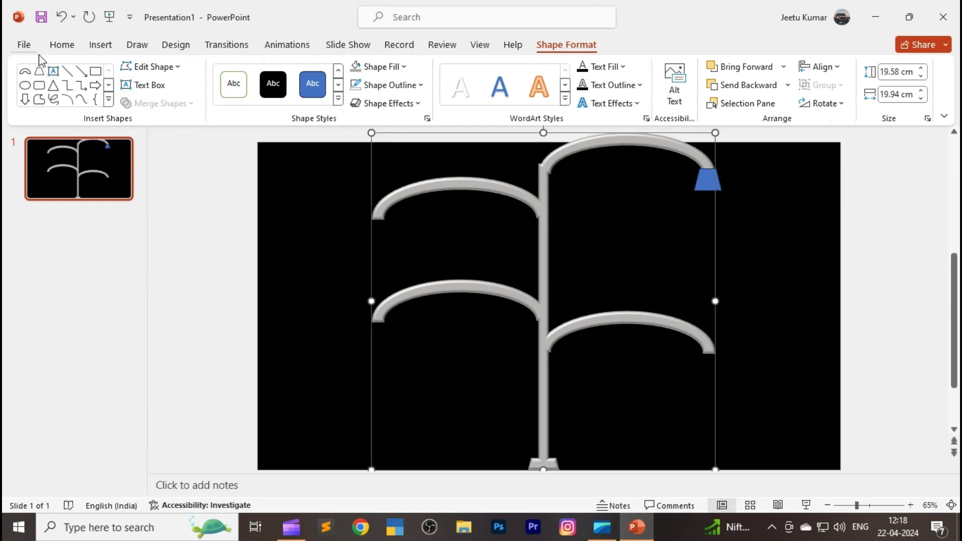
click(59, 46)
click(56, 103)
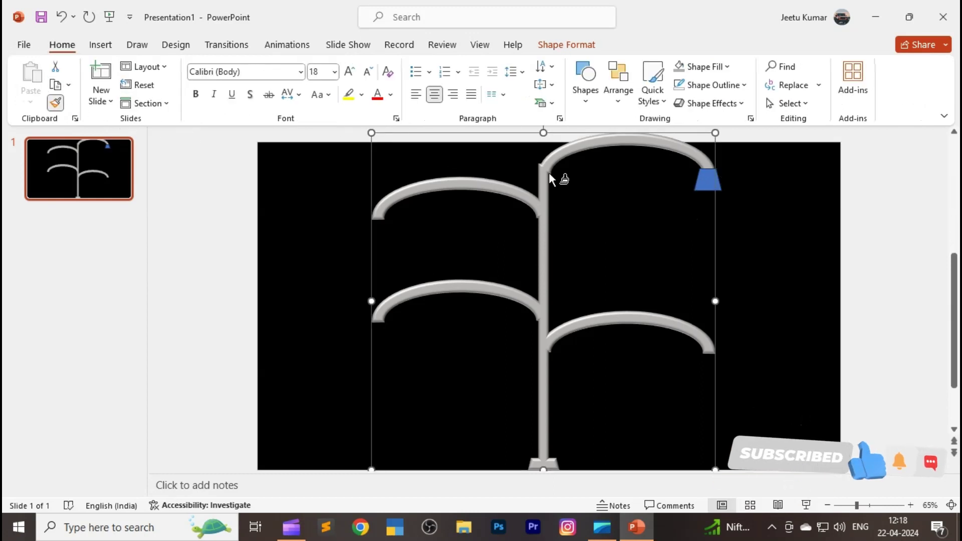
click(706, 179)
click(785, 232)
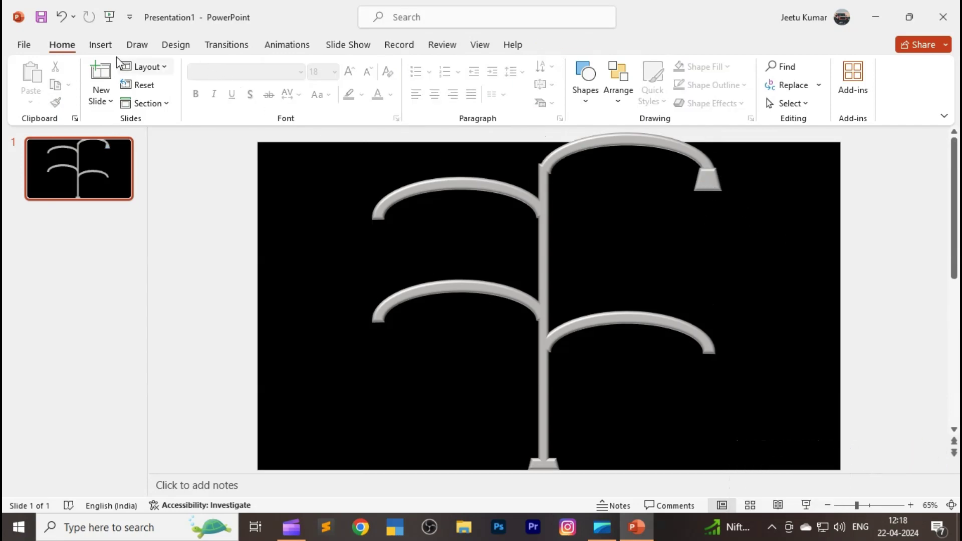
click(100, 45)
- Draw a trapezoid beam below the lamp head and narrow its top
click(240, 85)
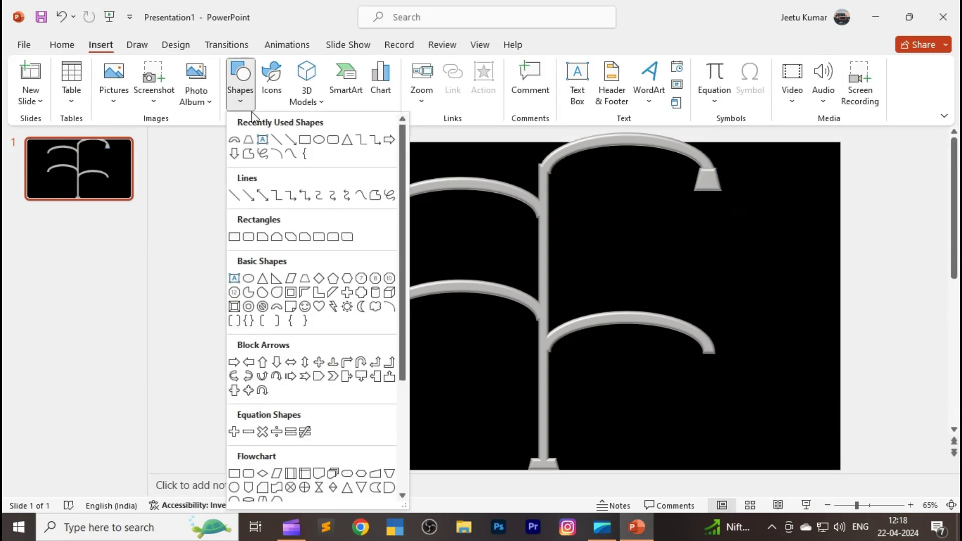
click(247, 142)
drag(297, 211, 376, 302)
mouse_move(343, 257)
mouse_down()
mouse_move(725, 250)
mouse_move(708, 234)
mouse_up()
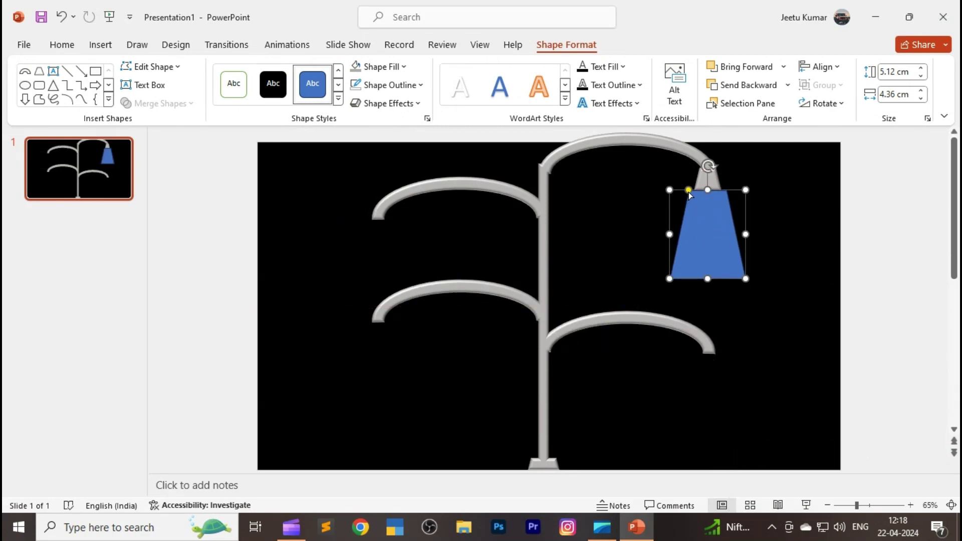
drag(689, 191, 697, 191)
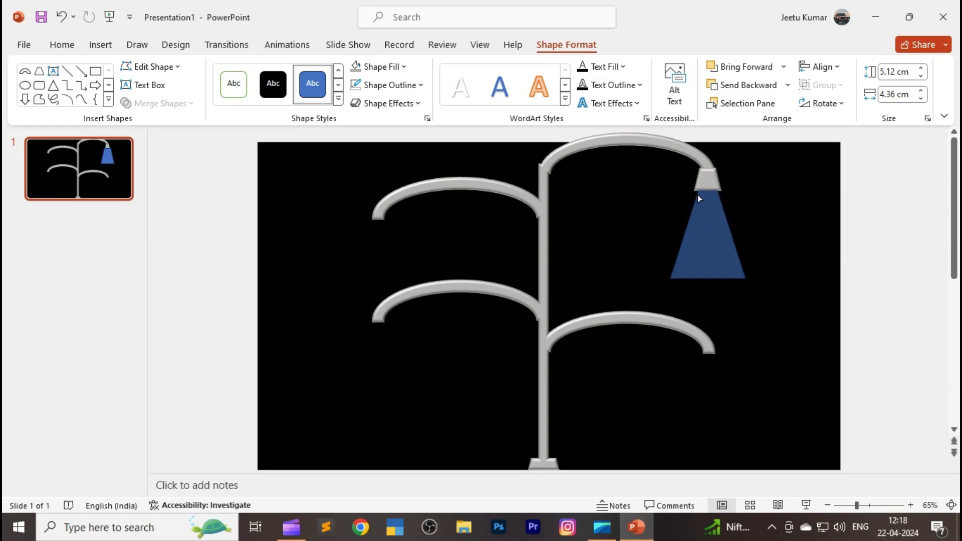
key(Up)
key(Up)
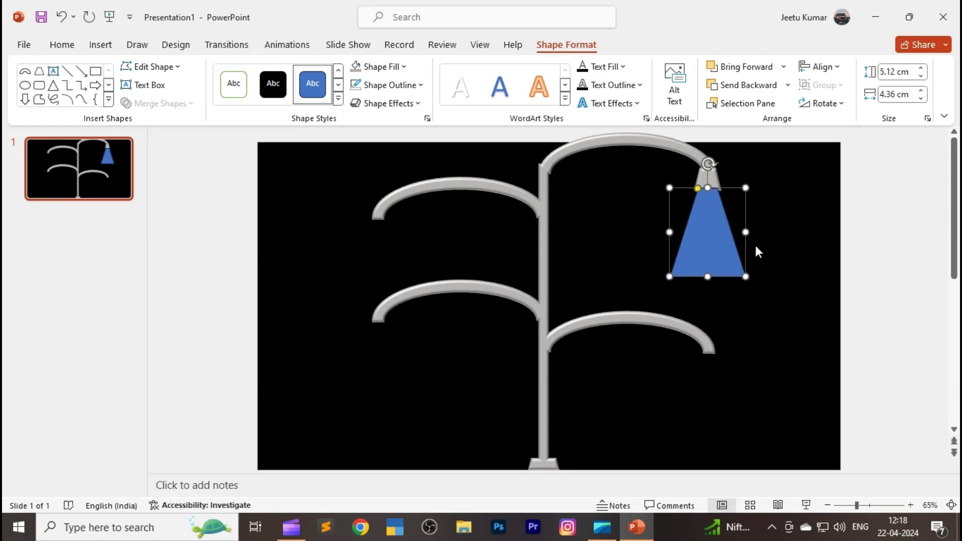
key(Down)
- Widen the beam evenly to 5.4 cm
click(755, 250)
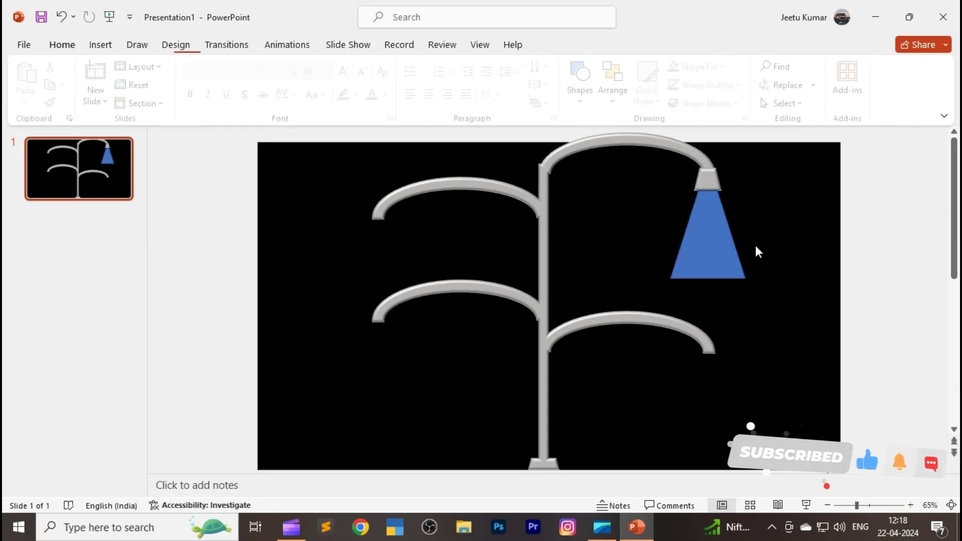
click(720, 226)
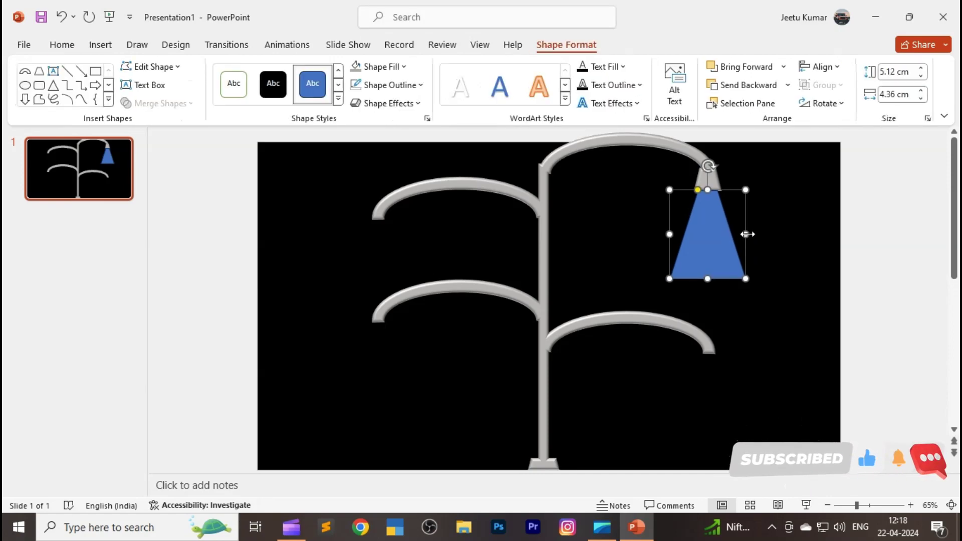
drag(746, 233, 752, 234)
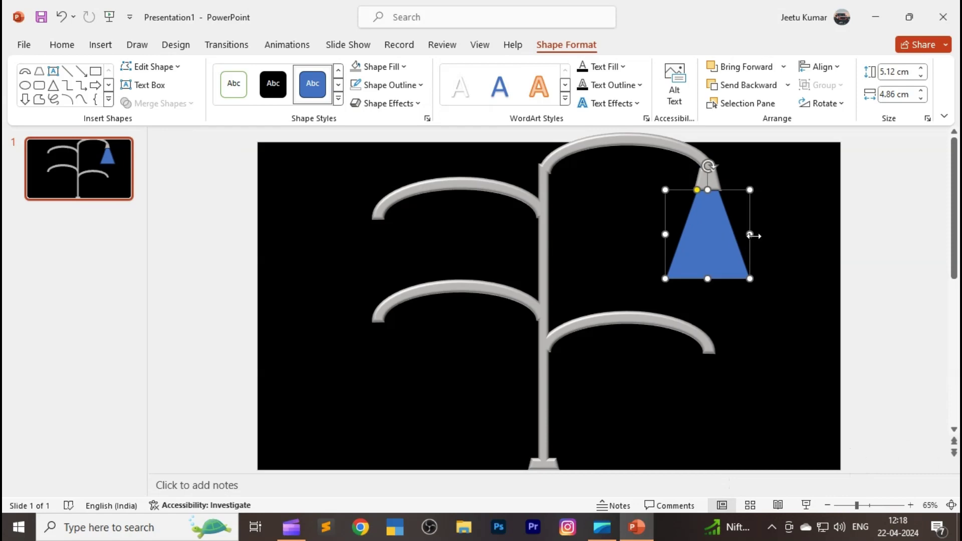
drag(751, 232, 756, 232)
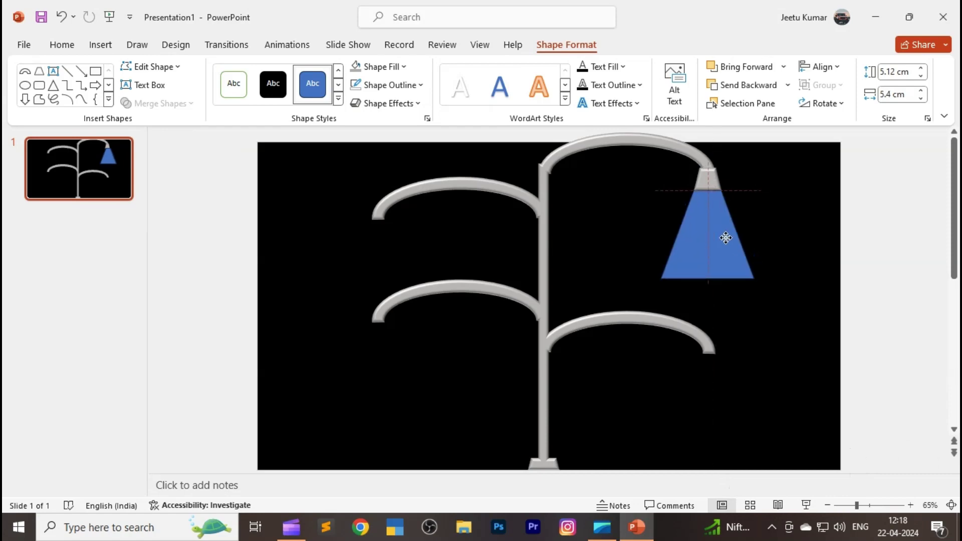
click(801, 307)
click(708, 266)
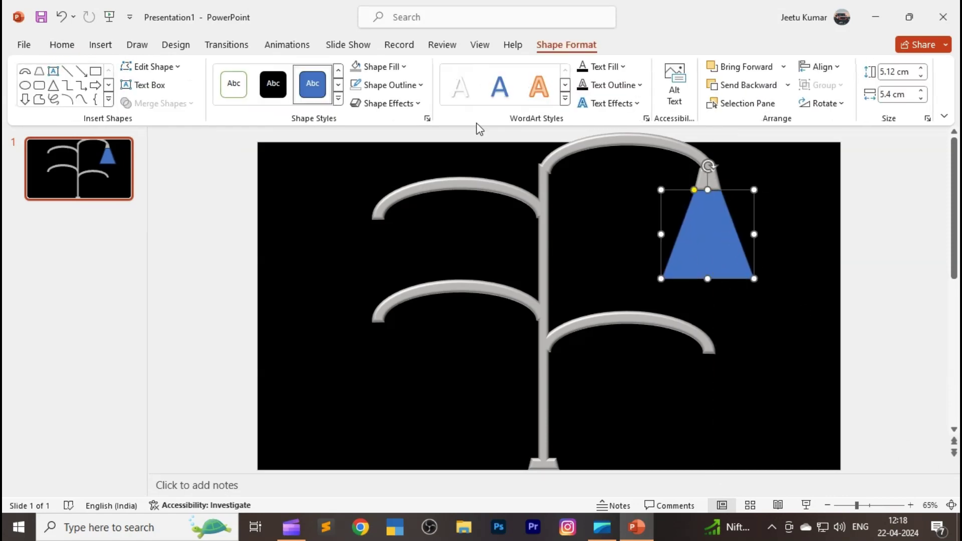
- Give the beam a linear gradient with a white top stop and a grey middle stop
click(380, 67)
mouse_move(389, 302)
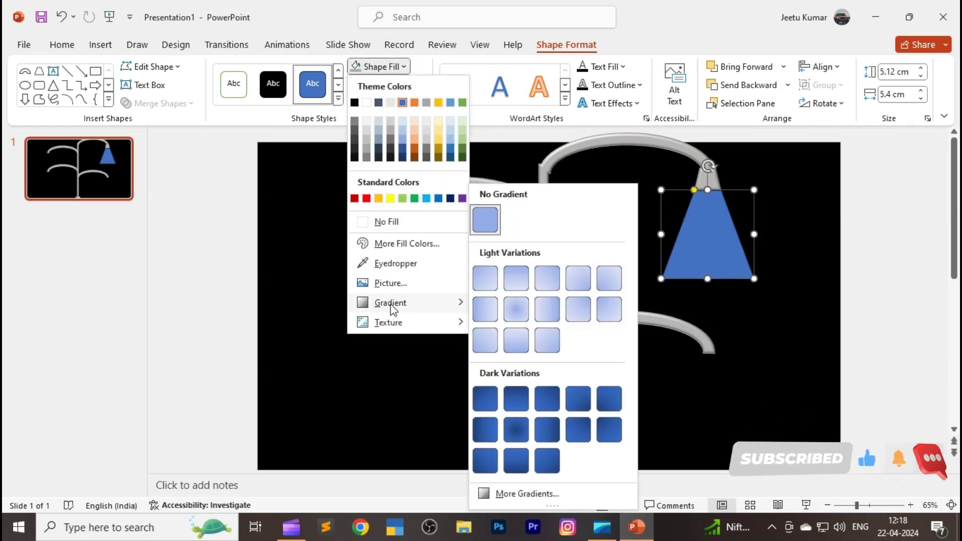
click(516, 339)
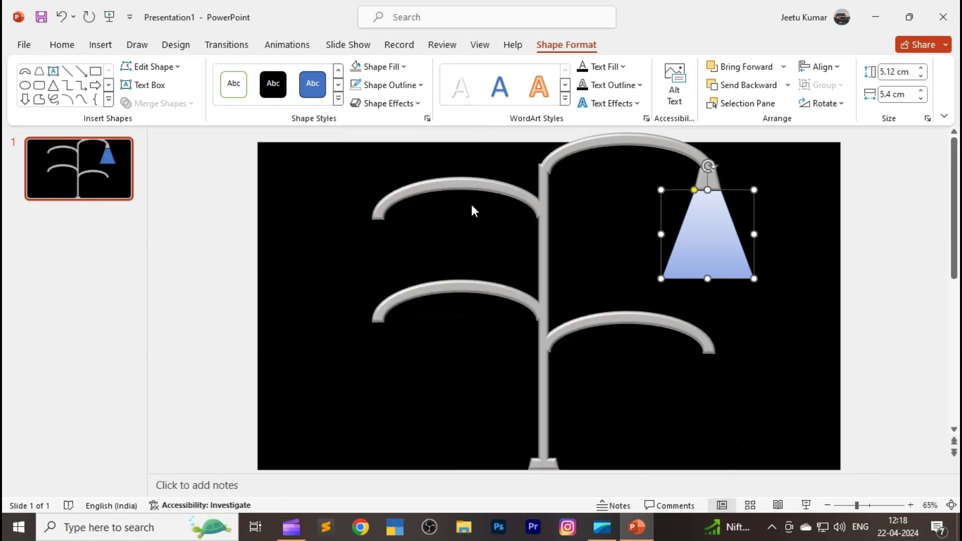
click(387, 66)
mouse_move(390, 302)
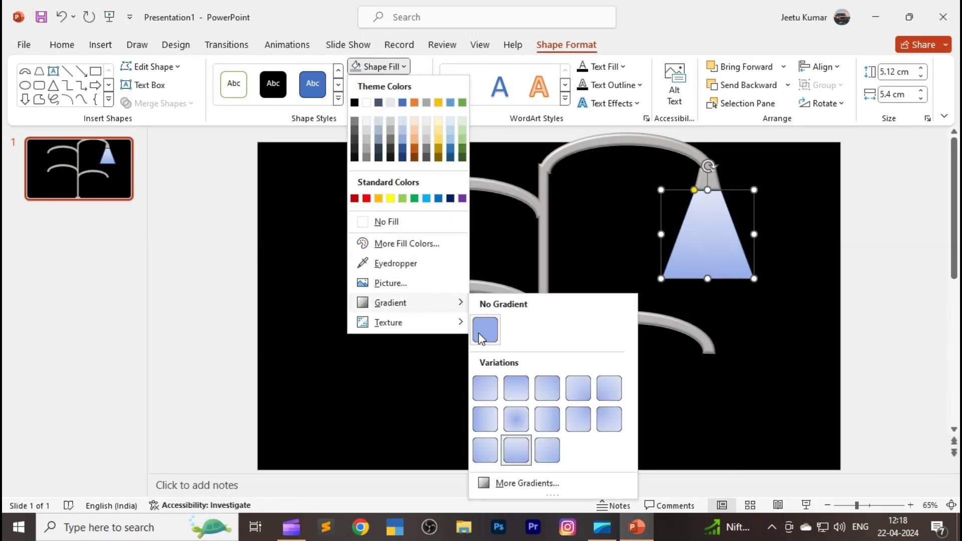
click(509, 483)
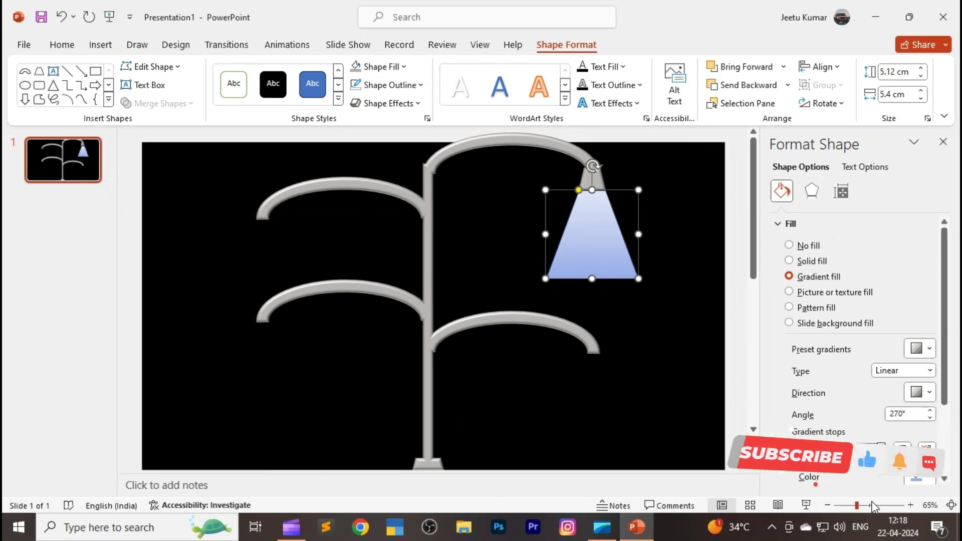
click(919, 477)
click(853, 324)
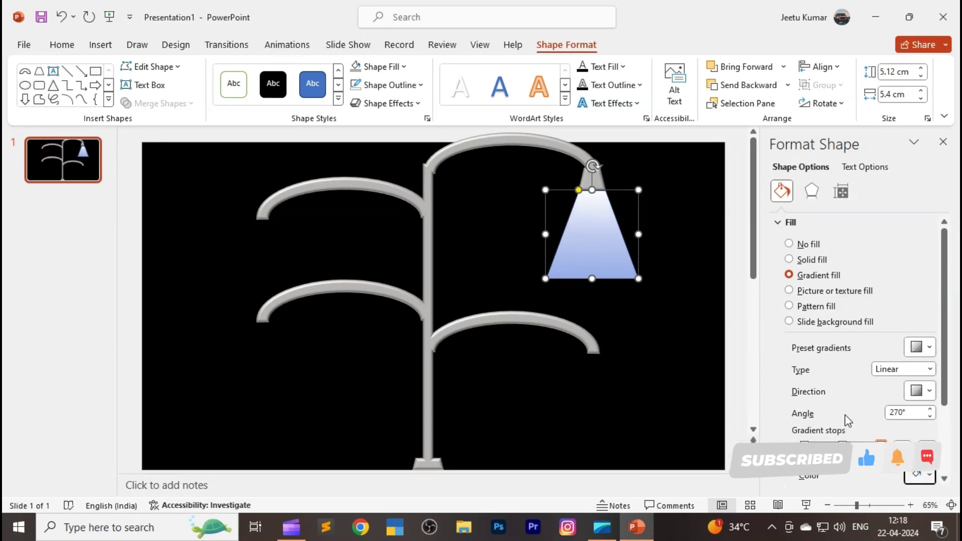
click(927, 475)
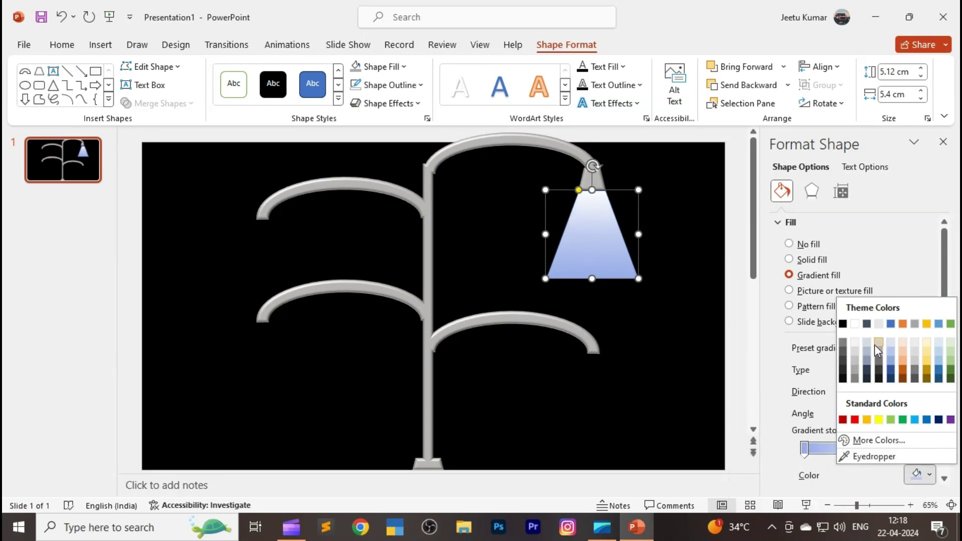
click(856, 360)
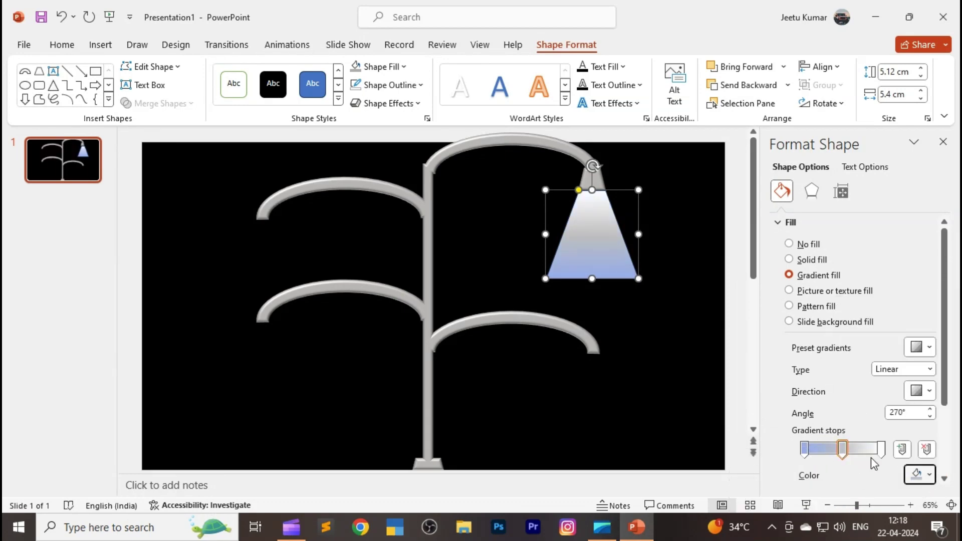
- Make the bottom gradient stop black and shift a stop to brighten the beam
click(804, 448)
click(929, 475)
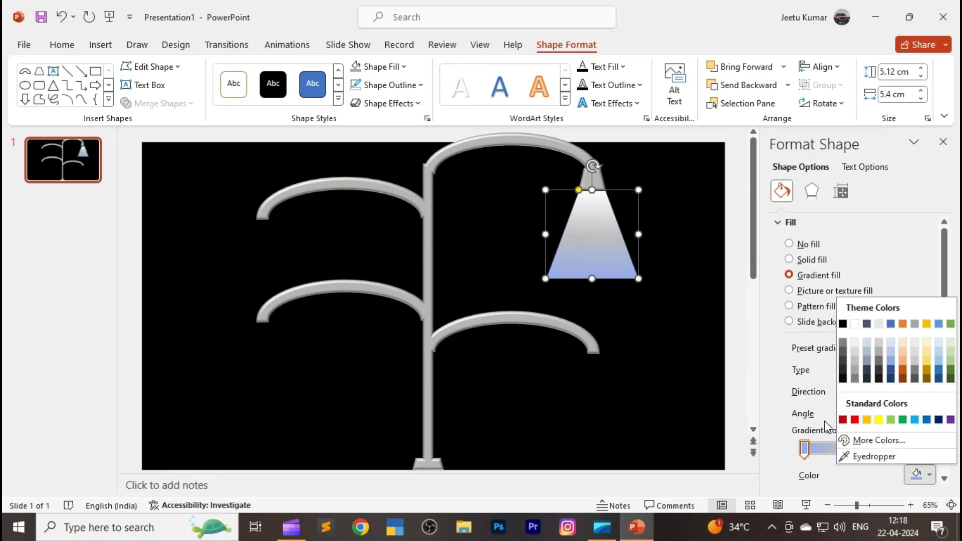
click(842, 328)
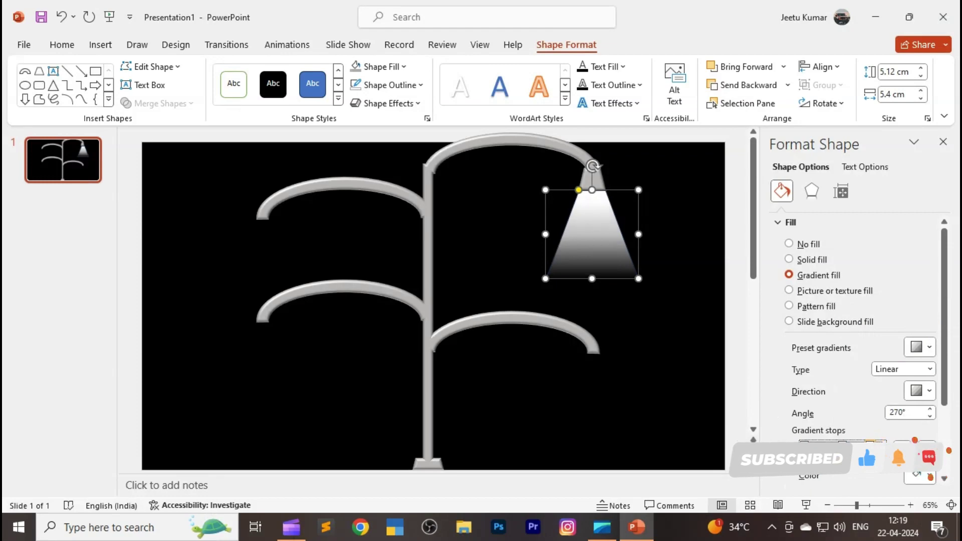
drag(821, 448, 833, 454)
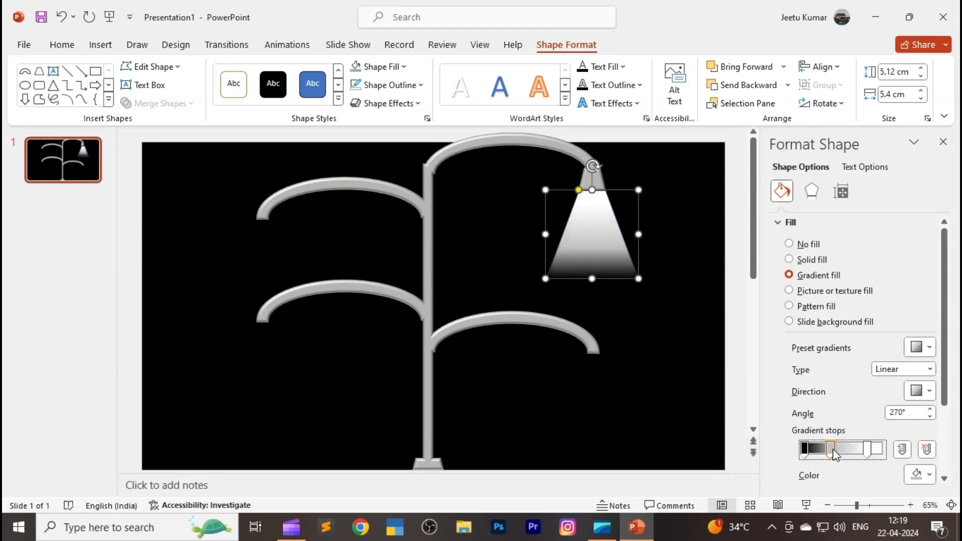
click(943, 143)
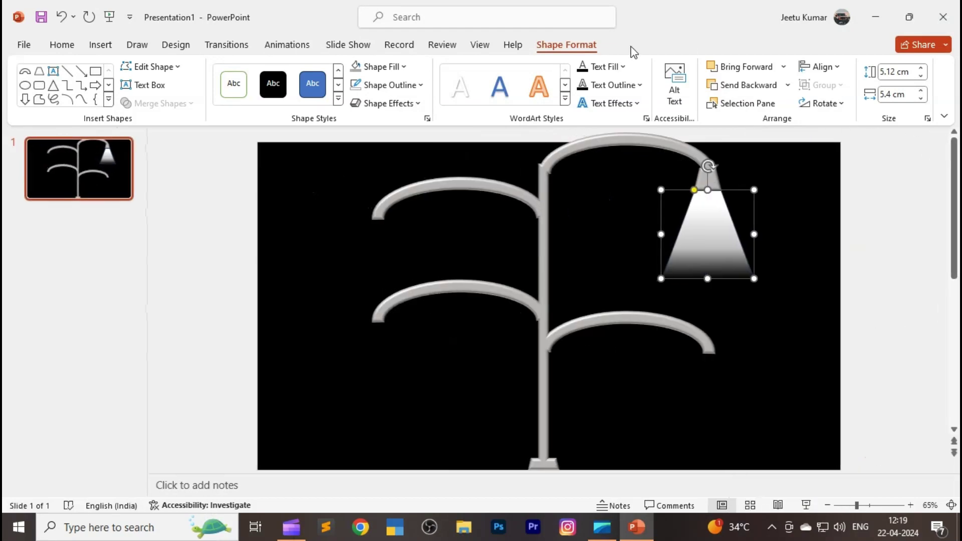
- Remove the beam's outline with No Outline
click(401, 84)
click(393, 239)
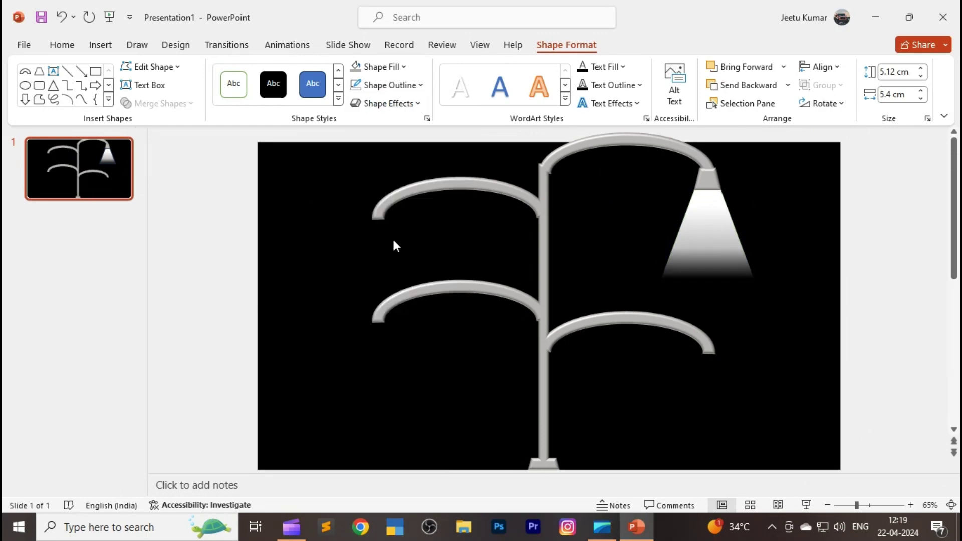
click(402, 263)
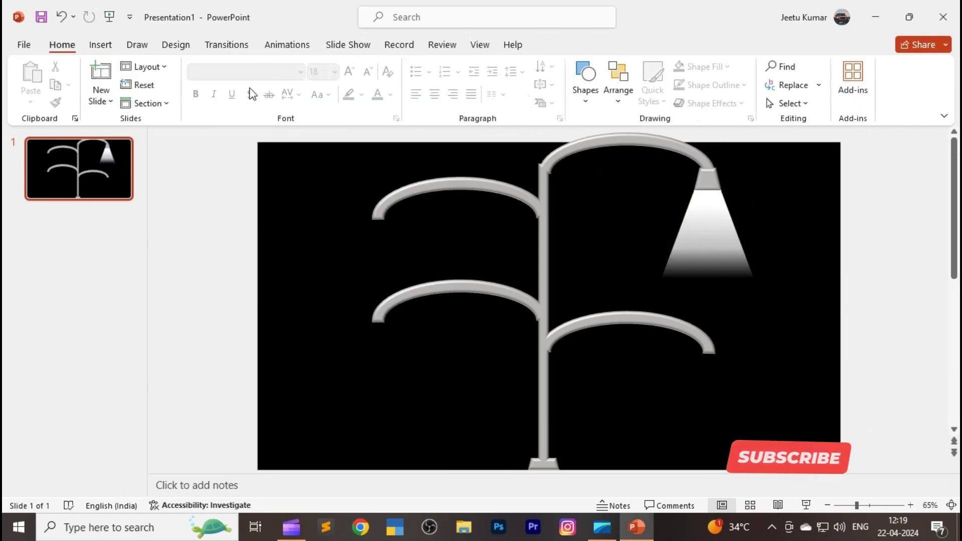
- Draw a small blue oval to the left of the lamp post
click(100, 45)
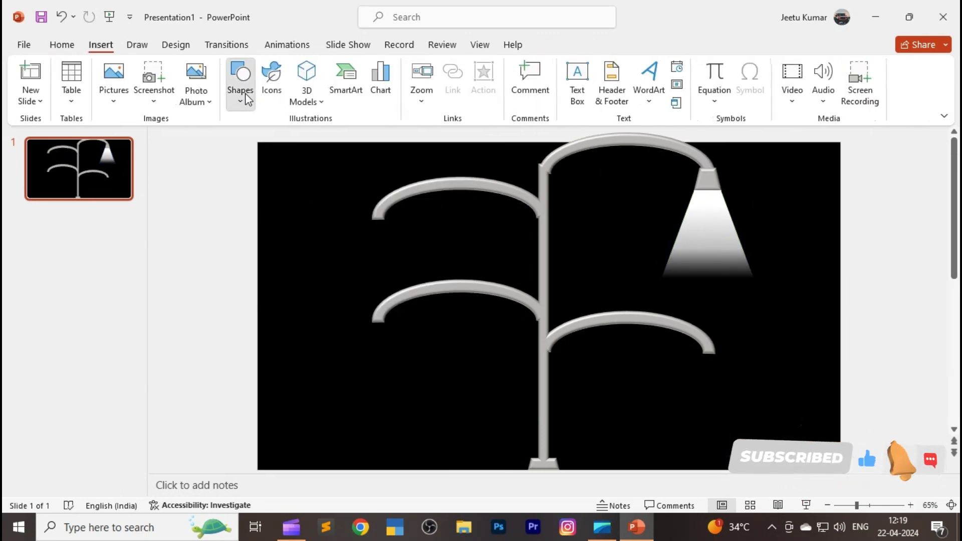
click(241, 85)
click(320, 140)
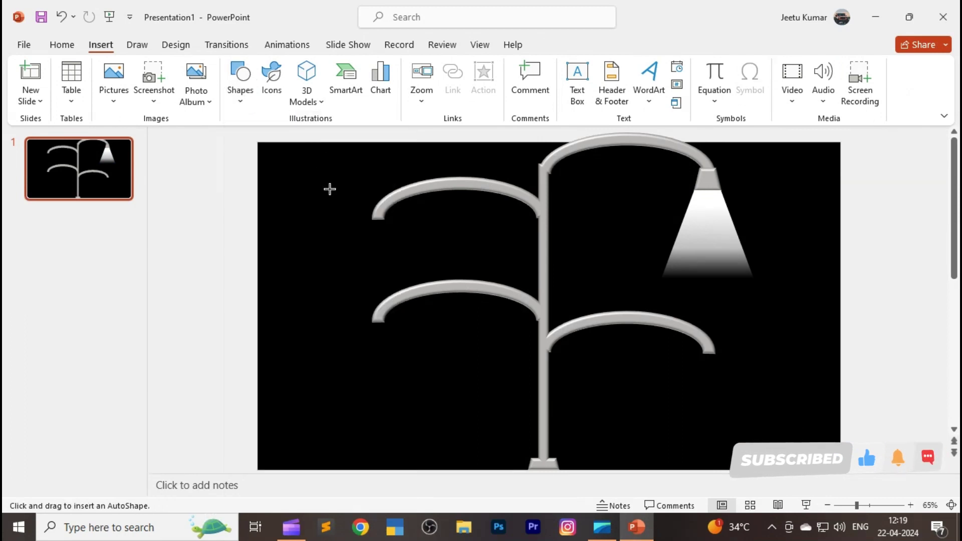
mouse_move(302, 258)
mouse_down()
mouse_move(321, 282)
mouse_move(312, 287)
mouse_move(325, 271)
mouse_up()
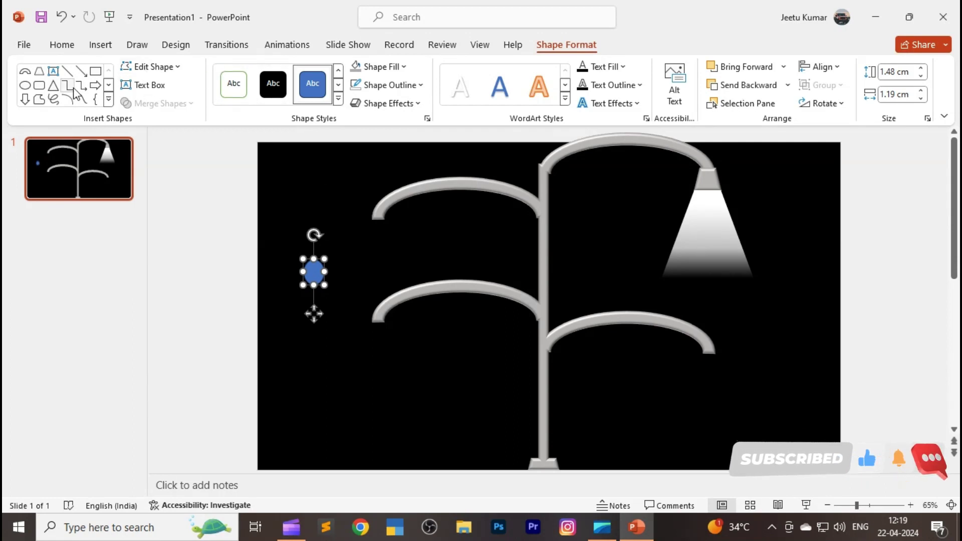
- Draw a small trapezoid above the oval and move the oval just beneath it
click(39, 76)
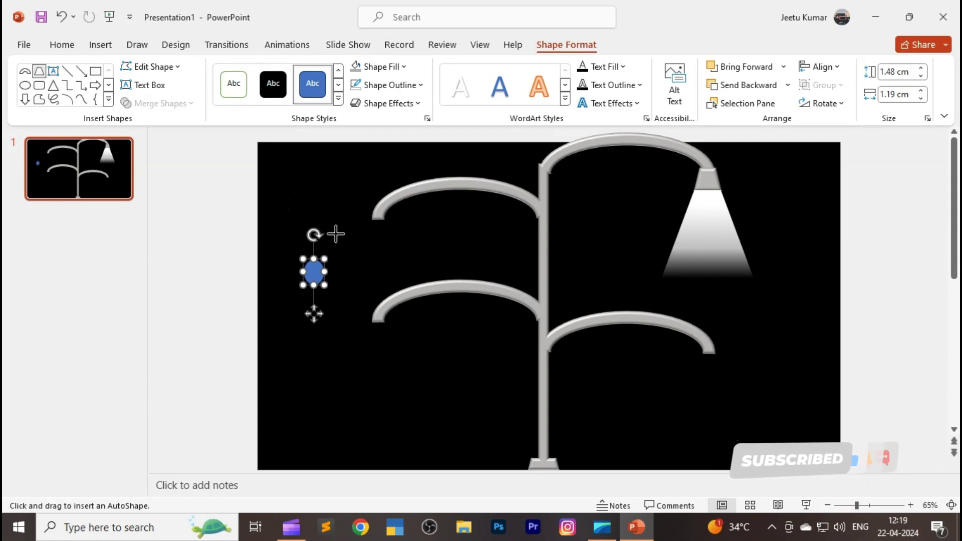
drag(333, 233, 357, 254)
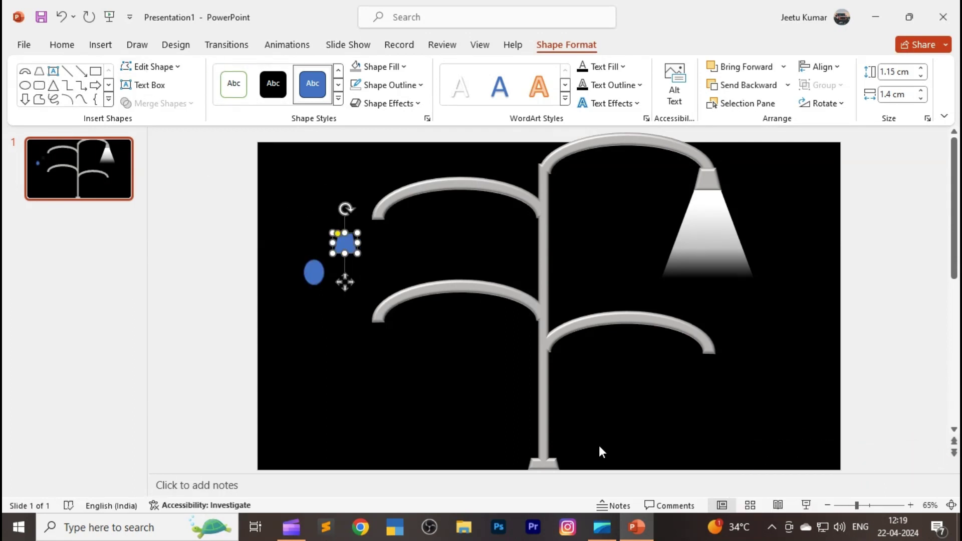
click(910, 504)
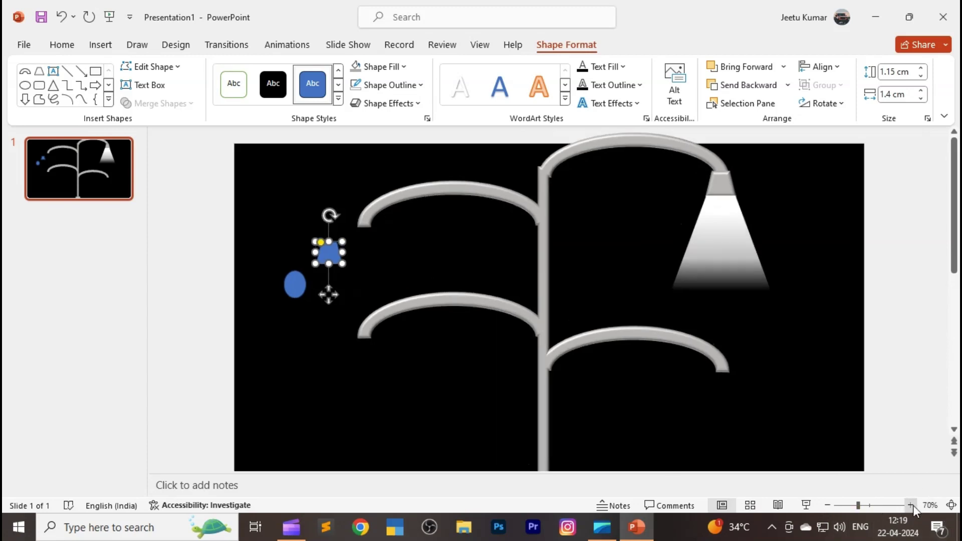
click(911, 505)
click(910, 504)
click(910, 505)
click(910, 505)
click(910, 505)
click(910, 505)
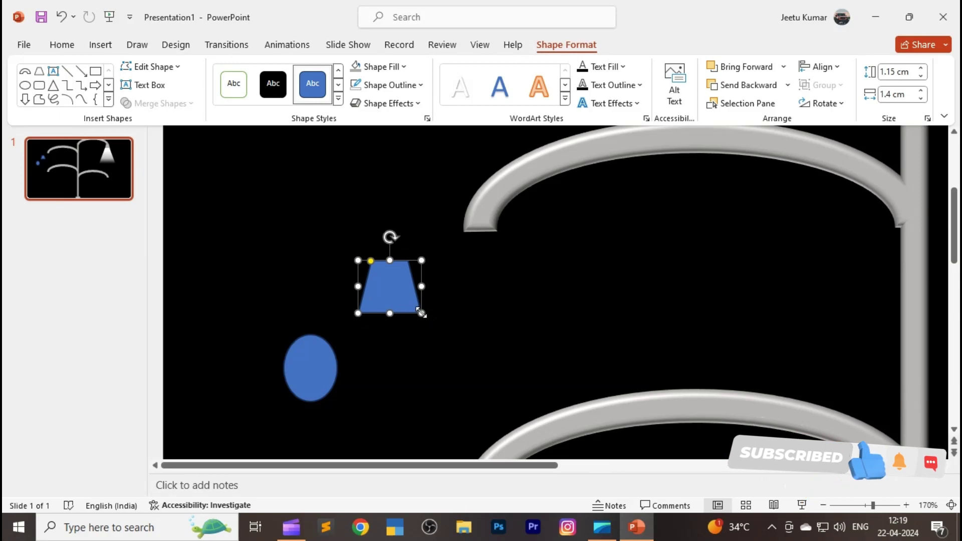
drag(429, 321, 389, 292)
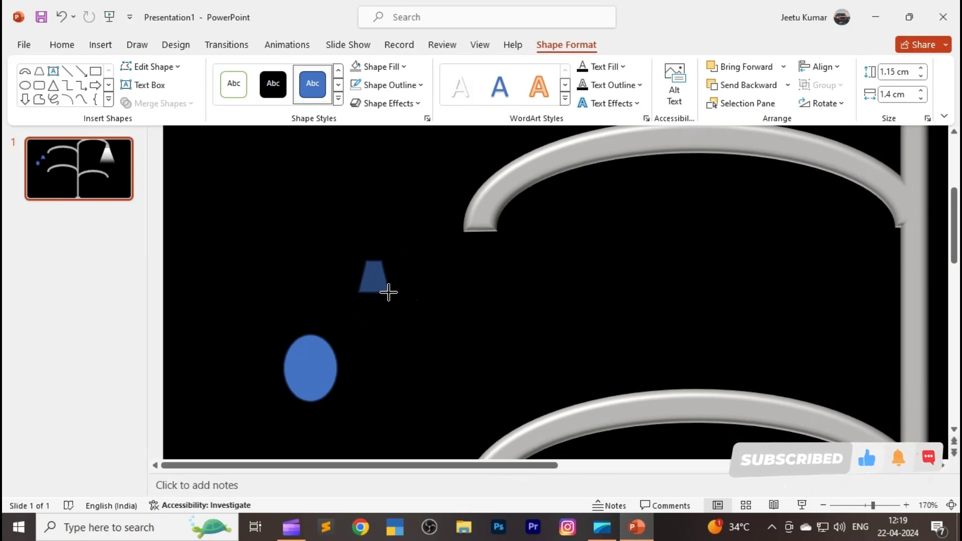
drag(314, 362, 373, 306)
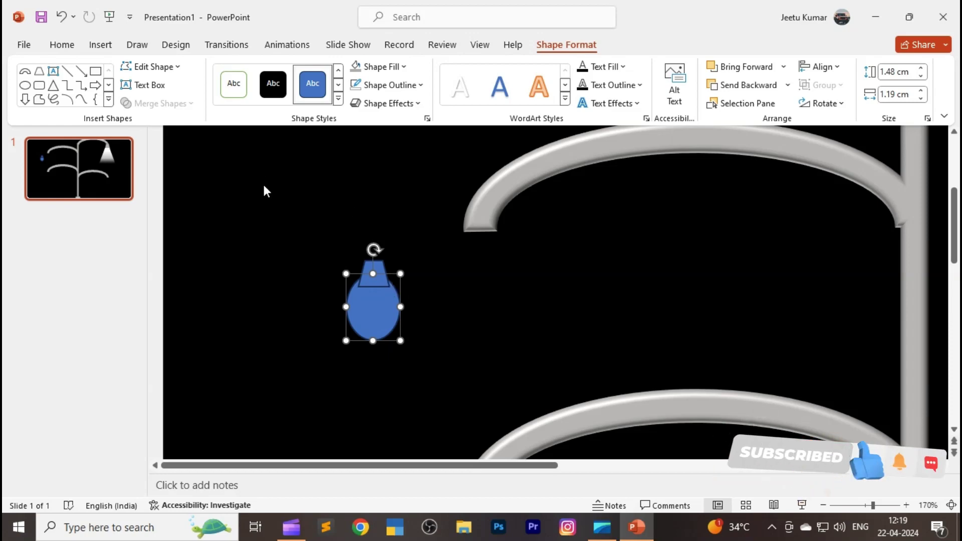
- Select the trapezoid and oval and Union them into one bulb shape
click(351, 266)
drag(304, 216, 418, 351)
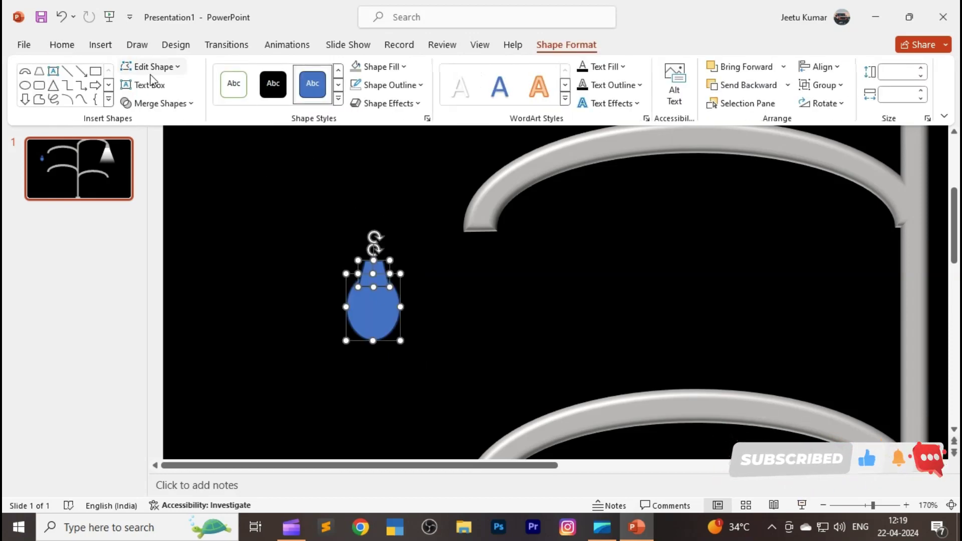
click(174, 103)
click(168, 124)
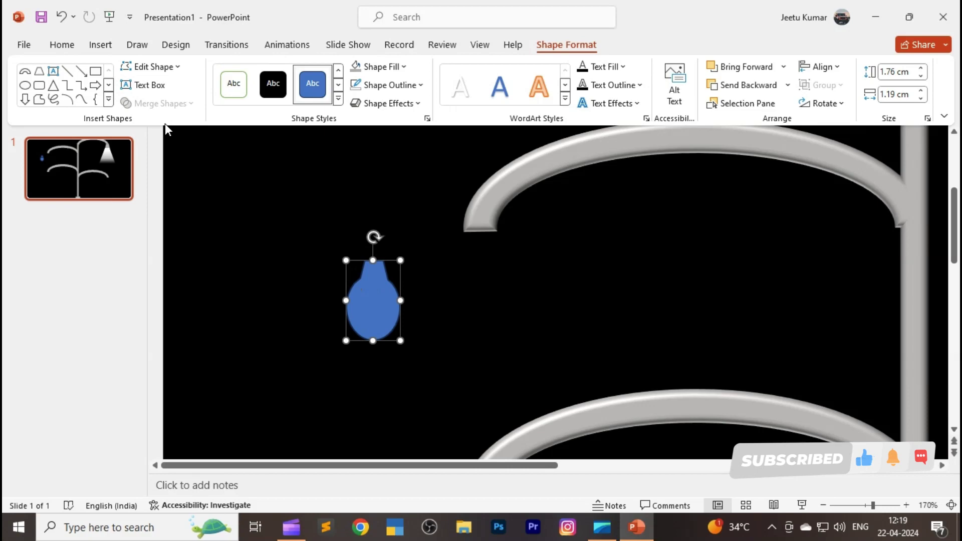
click(278, 217)
click(370, 302)
- Fill the merged bulb white and give it a light blue outline
click(386, 66)
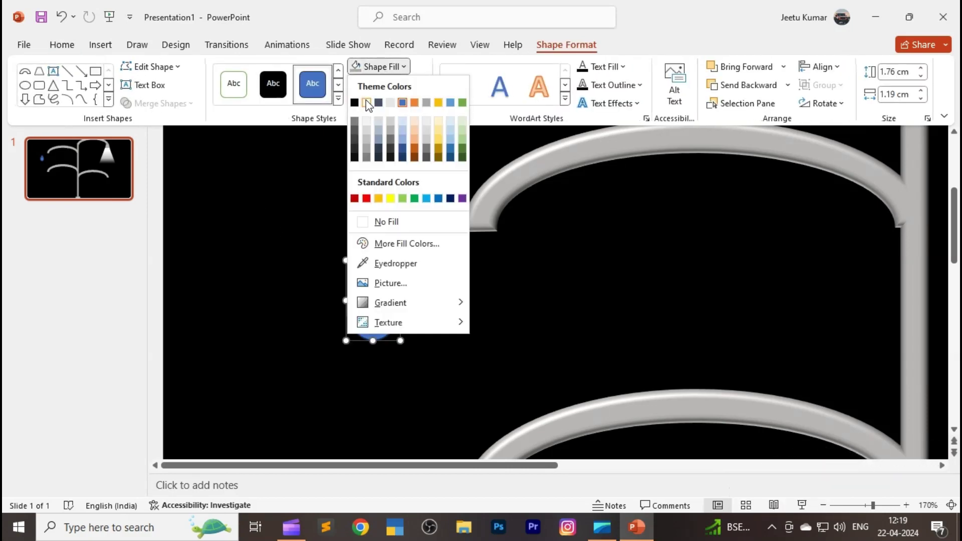
click(364, 100)
click(390, 85)
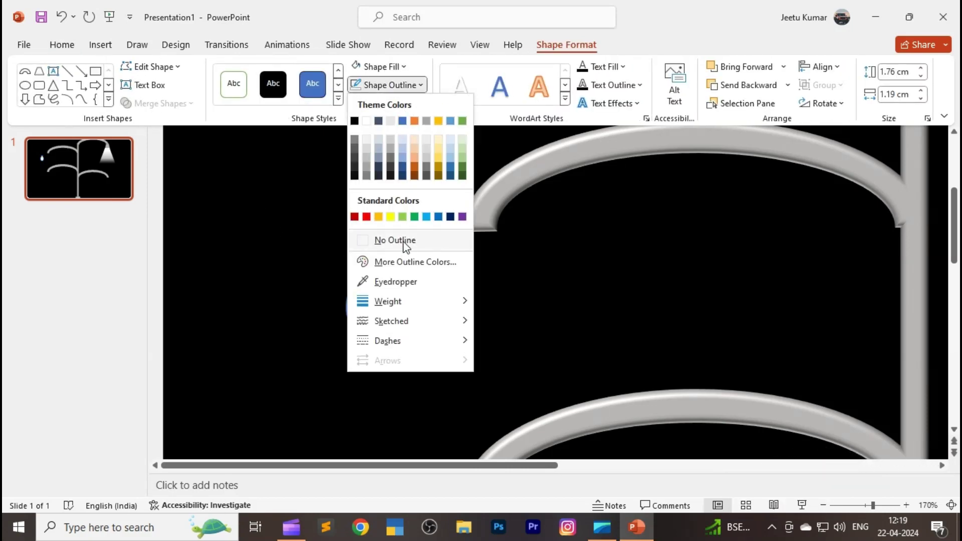
click(400, 241)
click(398, 86)
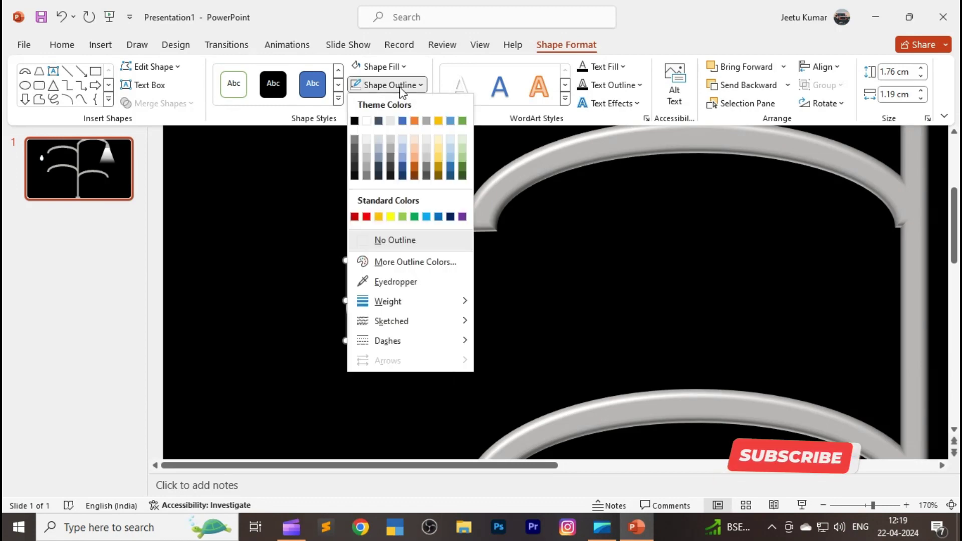
click(504, 246)
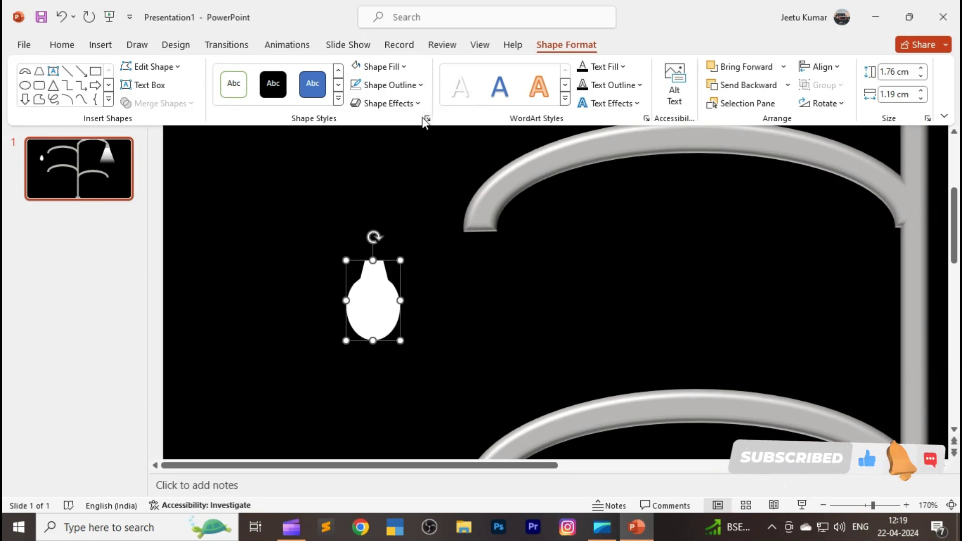
click(390, 86)
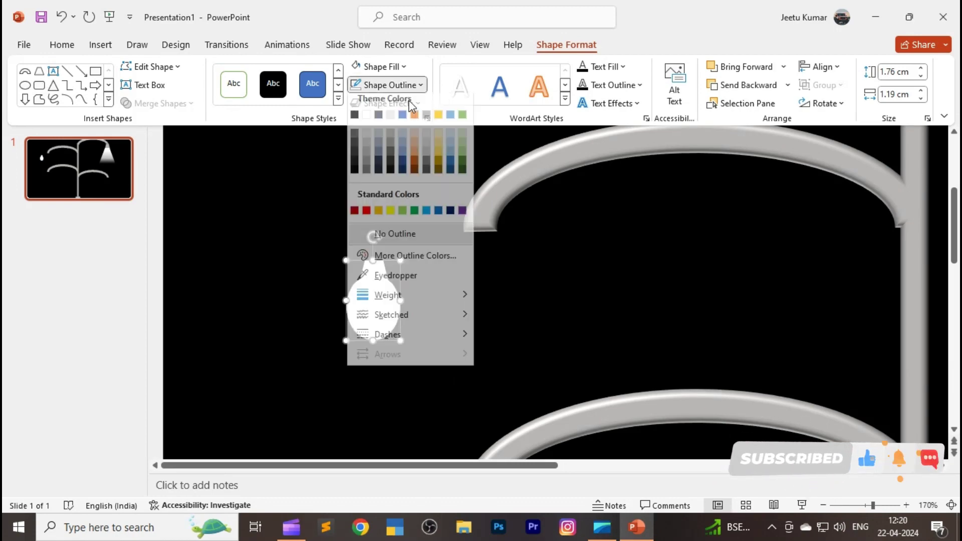
click(403, 161)
click(475, 376)
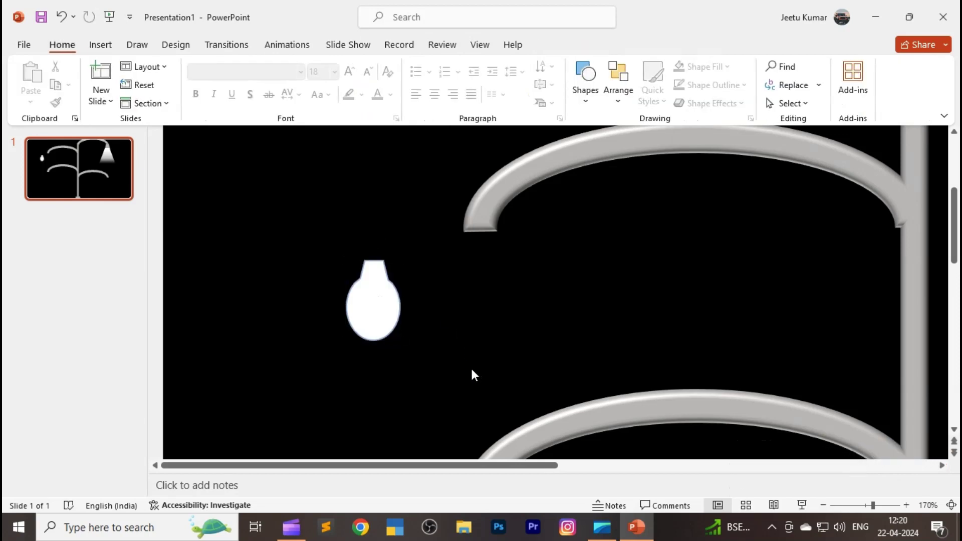
- Zoom out and drag the white bulb over to the right lamp's light cone
click(822, 505)
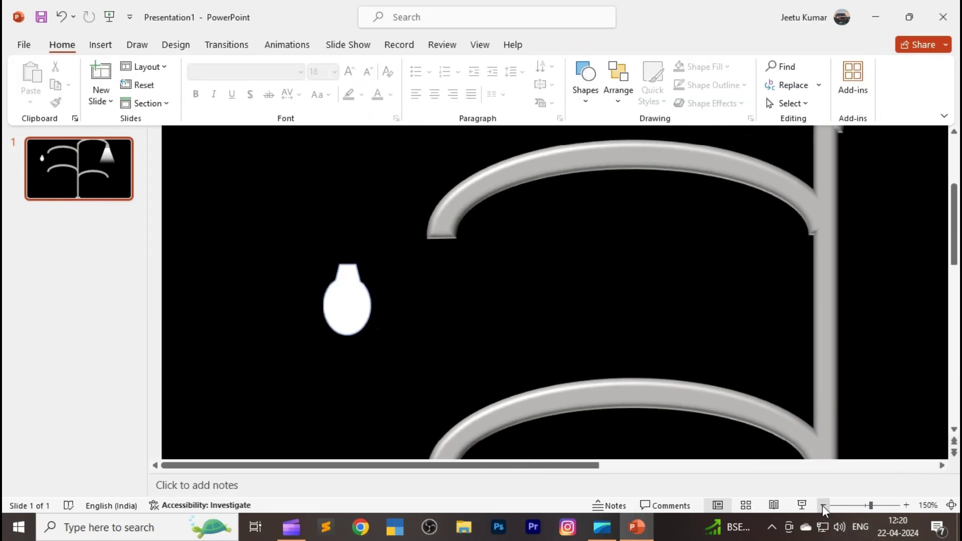
click(822, 505)
click(823, 505)
click(822, 505)
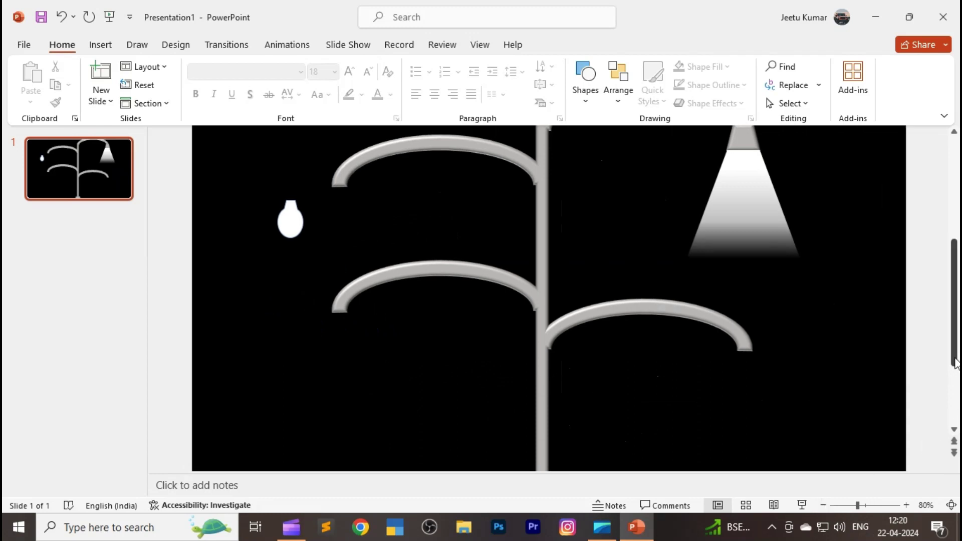
drag(955, 374, 953, 312)
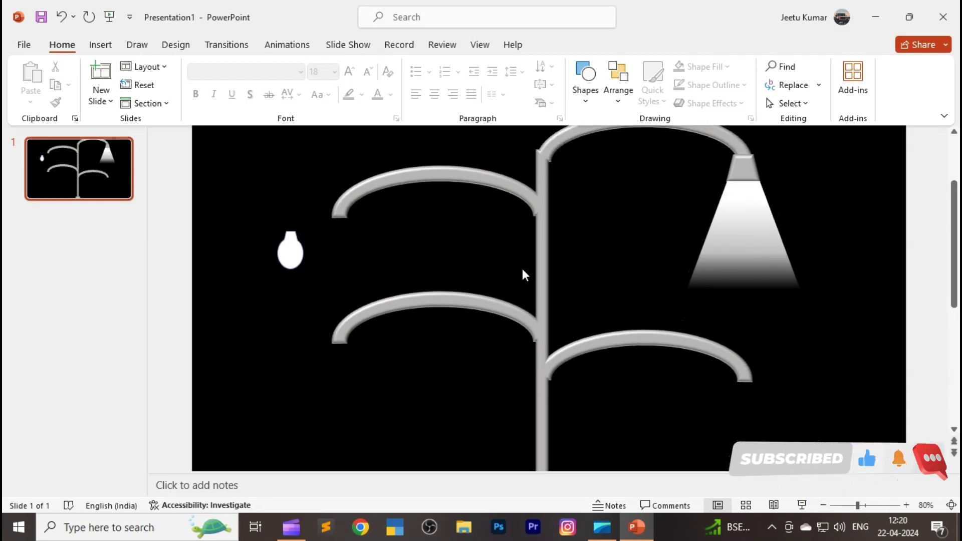
click(823, 505)
click(823, 505)
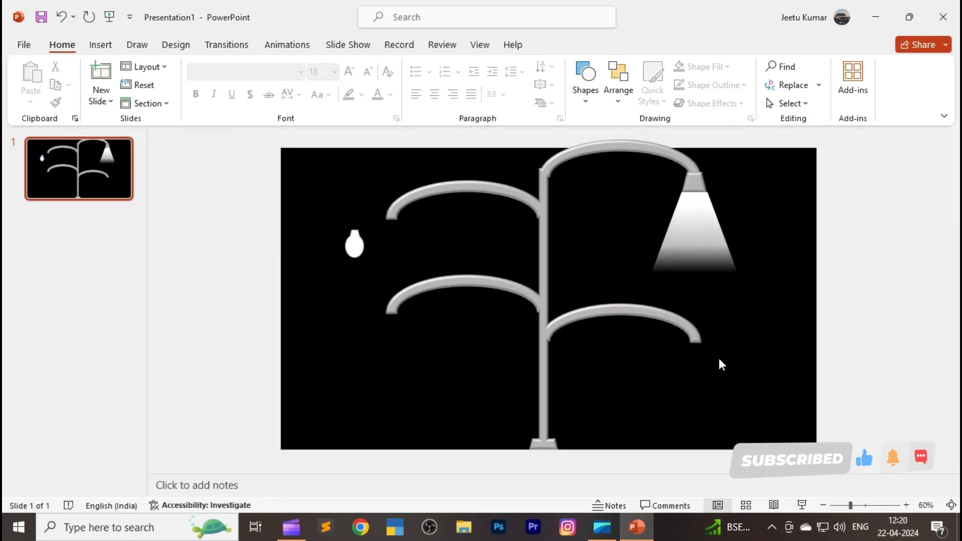
click(906, 504)
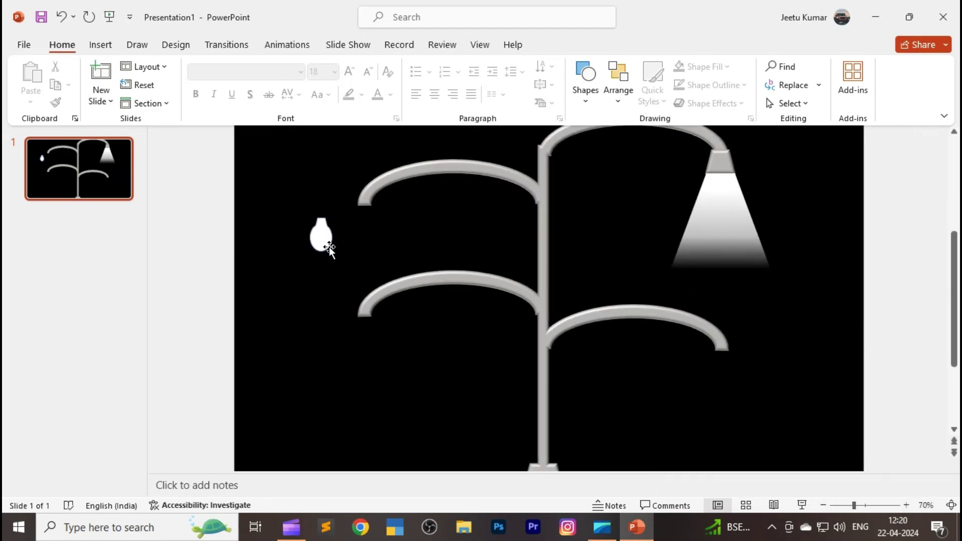
drag(329, 247, 732, 203)
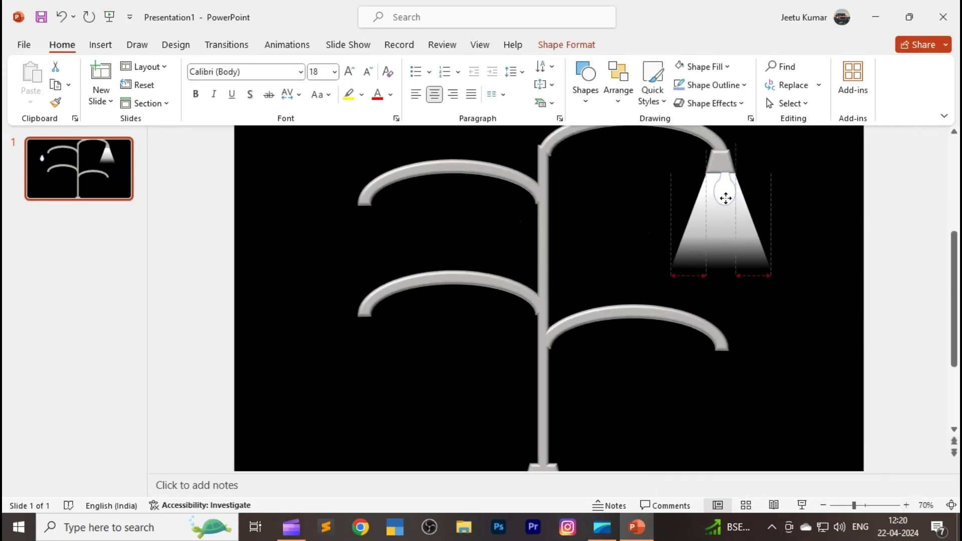
- Seat the bulb at the top of the light cone, nudged slightly right
drag(720, 195, 718, 190)
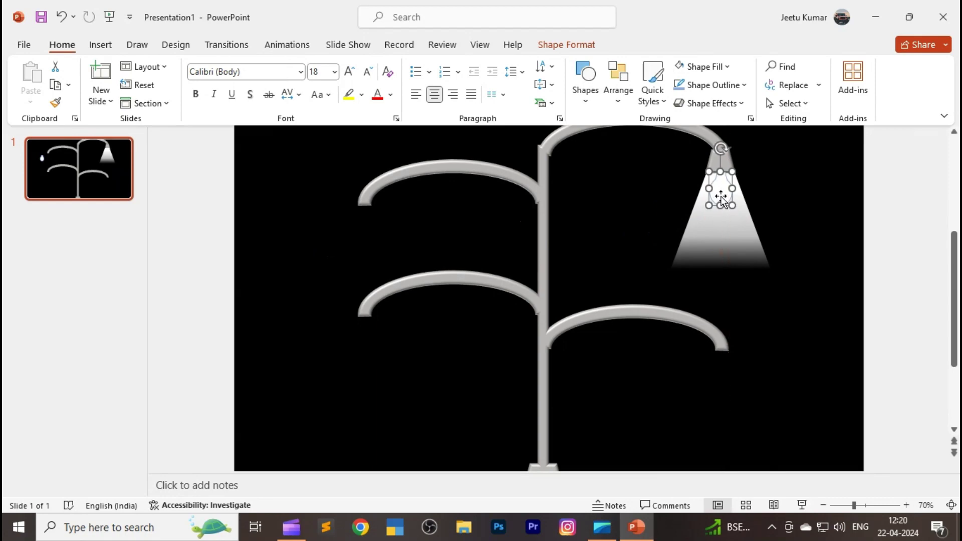
key(ctrl+Right)
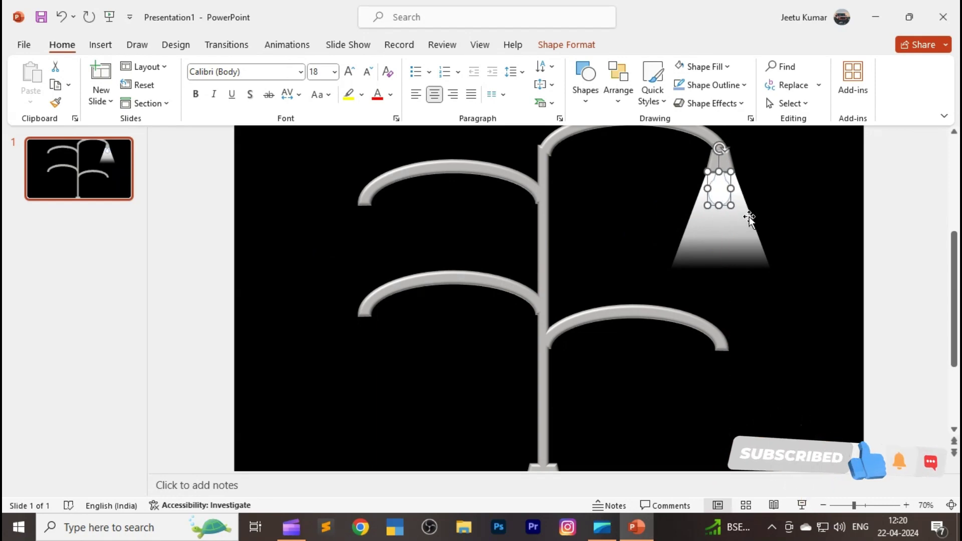
click(571, 46)
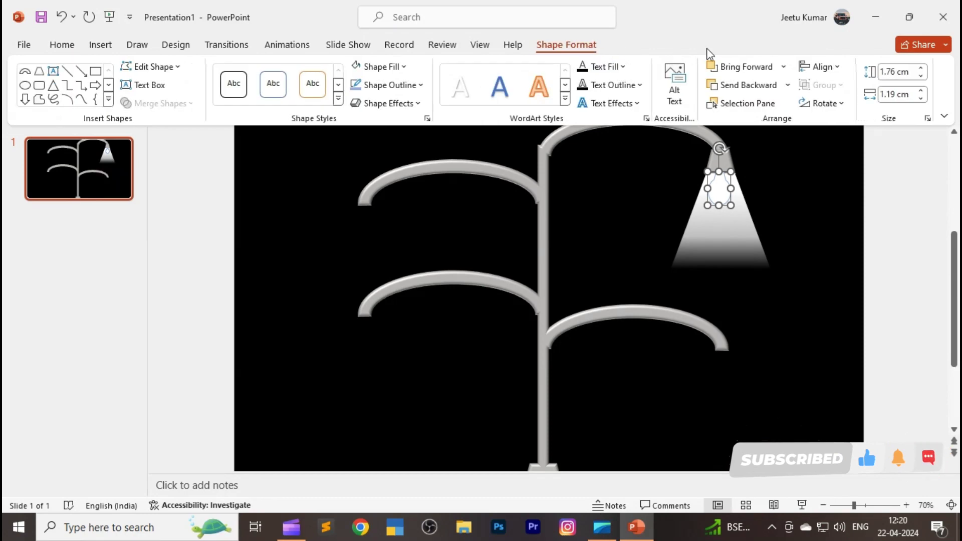
click(796, 187)
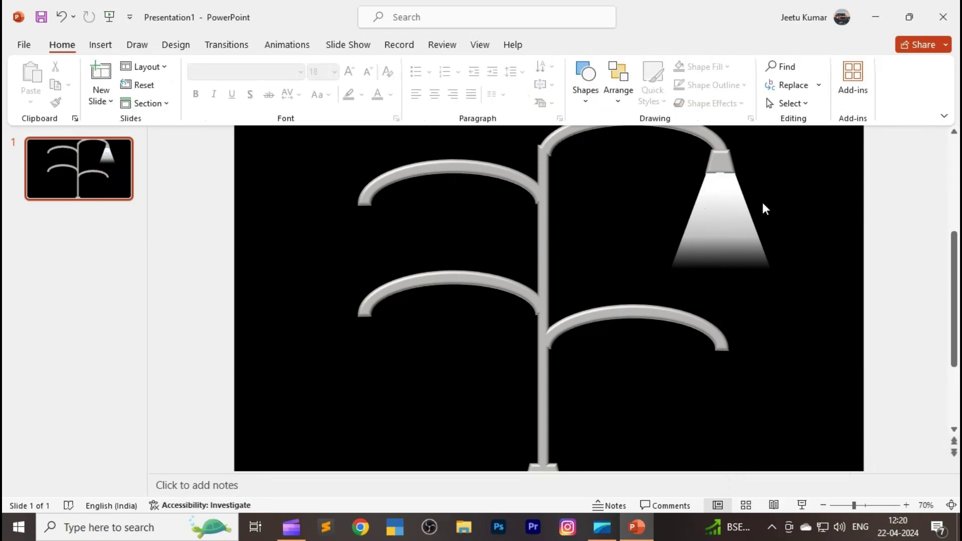
click(724, 197)
scroll(901, 315, up, 1)
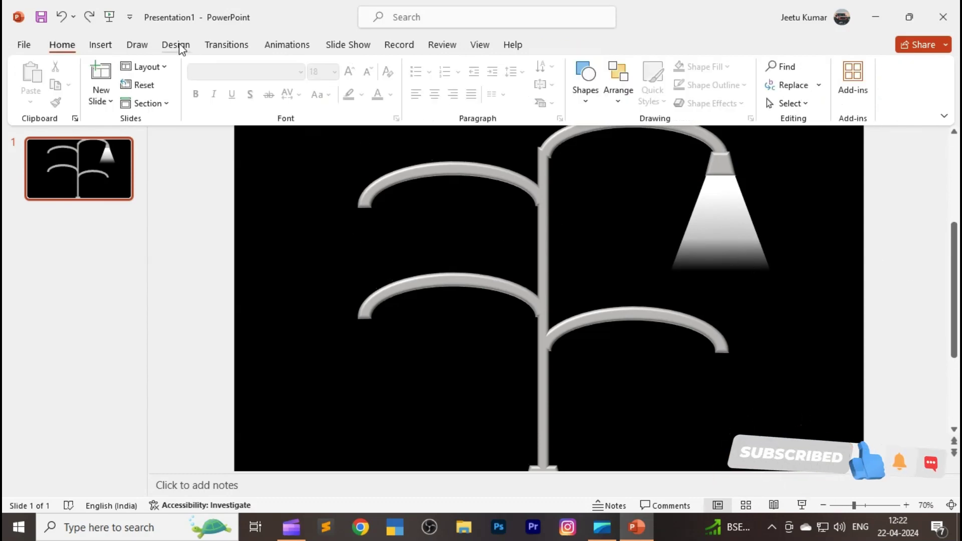
- Draw a small blue oval left of the upper-left arm
click(100, 45)
click(238, 90)
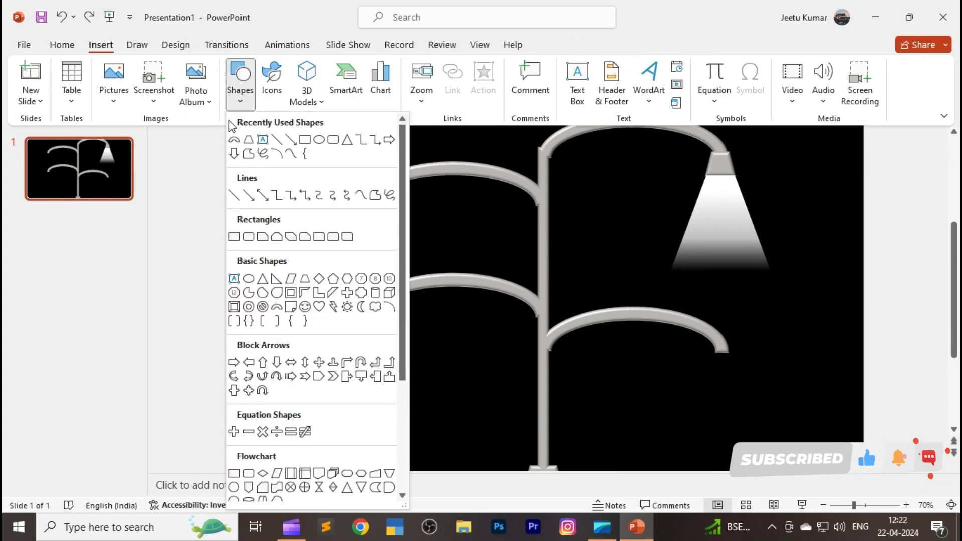
click(319, 140)
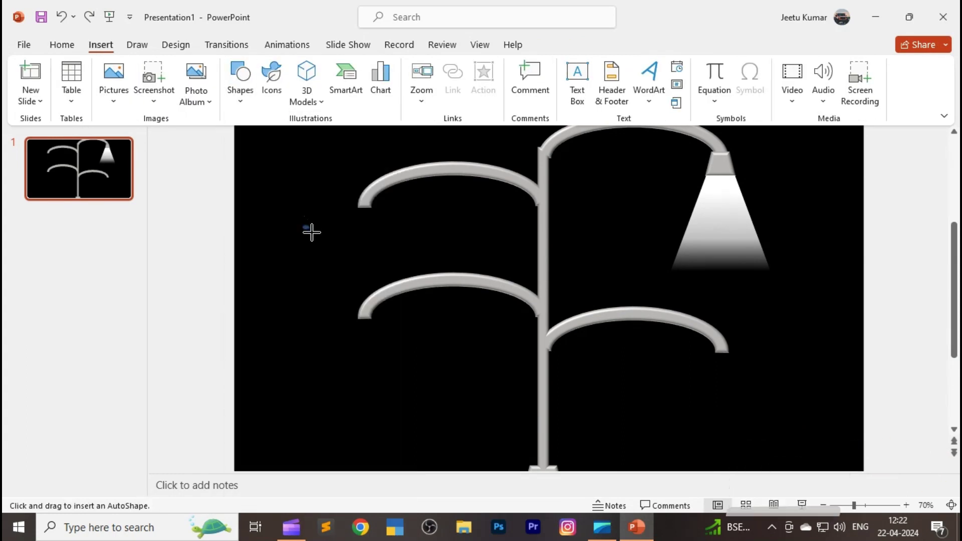
drag(303, 226, 320, 242)
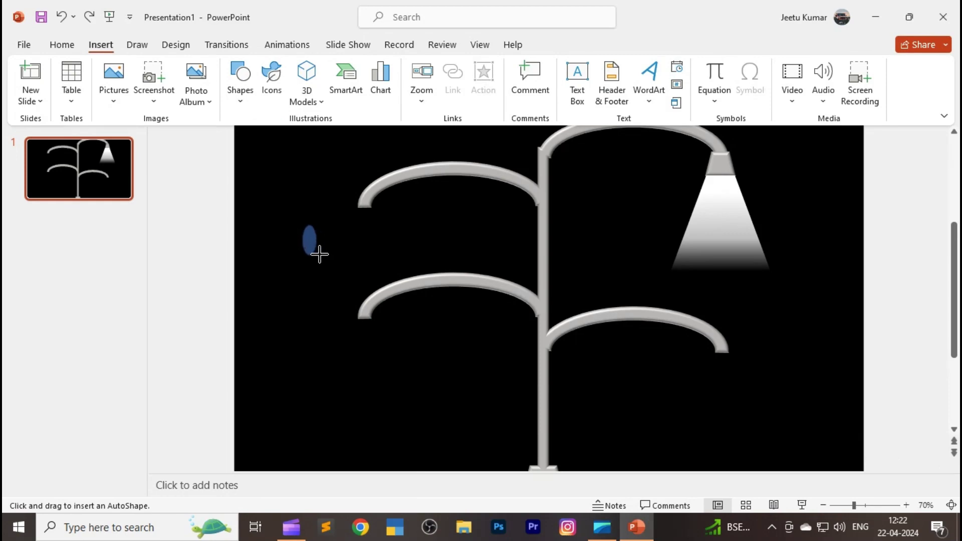
drag(323, 252, 323, 251)
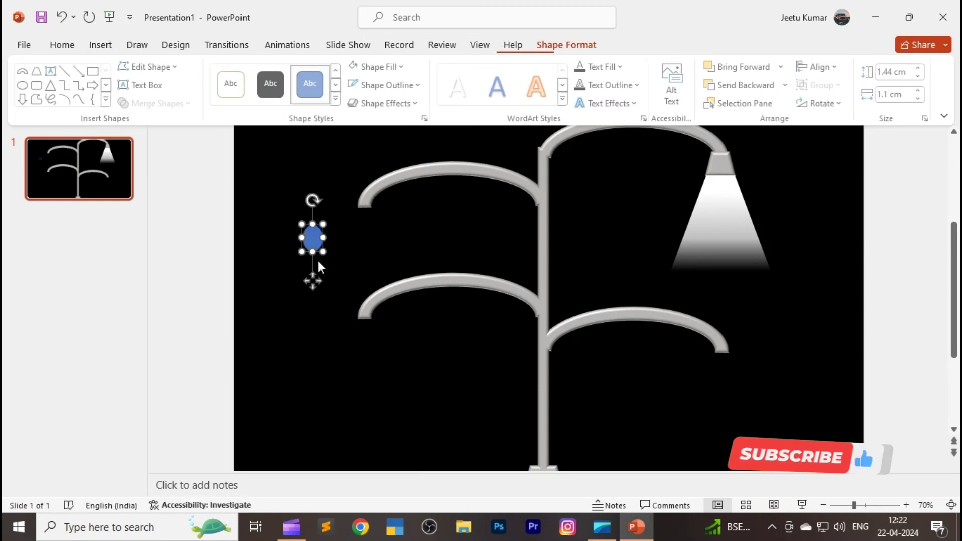
- Draw a small trapezoid beside it and move the oval just below the trapezoid
click(39, 70)
drag(261, 201, 281, 218)
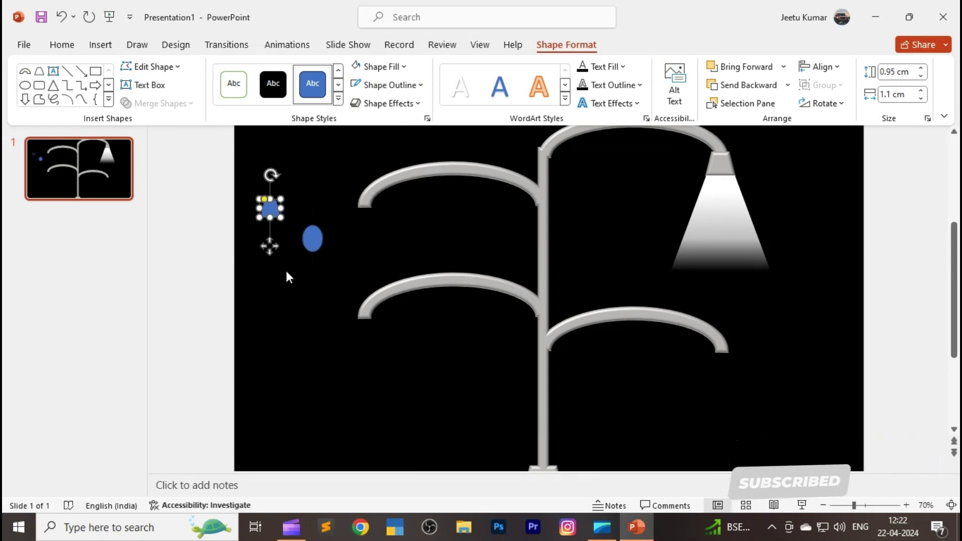
click(907, 506)
click(907, 506)
click(906, 506)
click(906, 506)
click(907, 505)
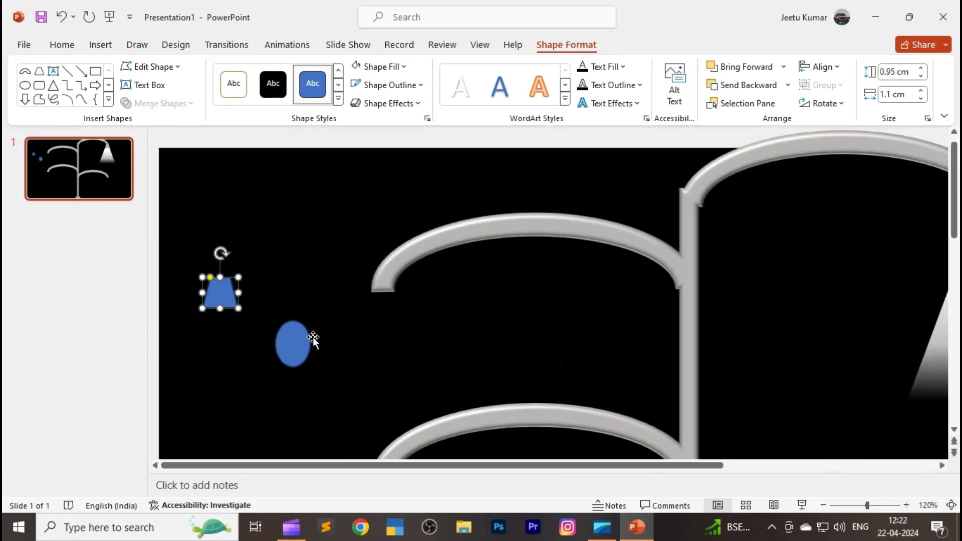
mouse_move(290, 338)
mouse_down()
mouse_move(215, 323)
mouse_move(216, 314)
mouse_up()
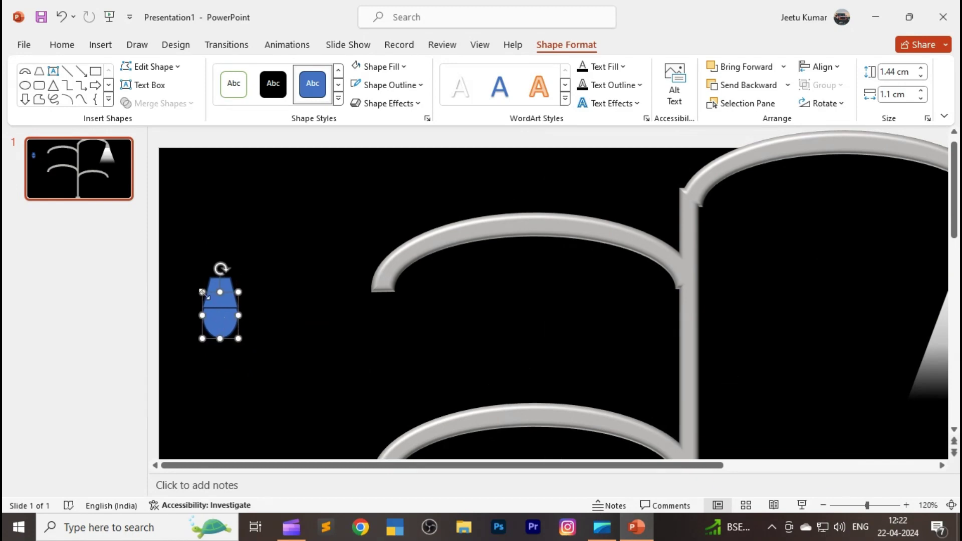
- Group the trapezoid and oval into one bulb with Ctrl+G
drag(189, 269, 281, 360)
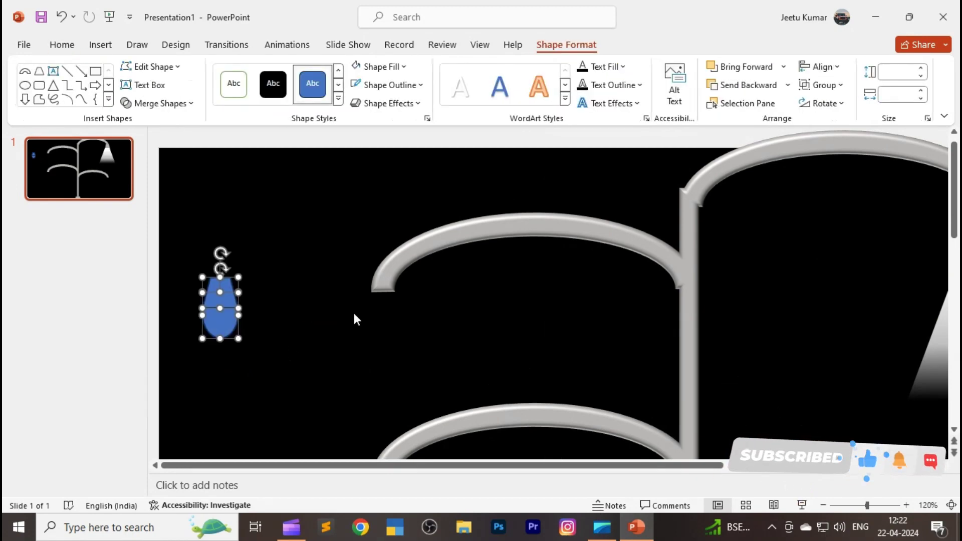
key(ctrl+g)
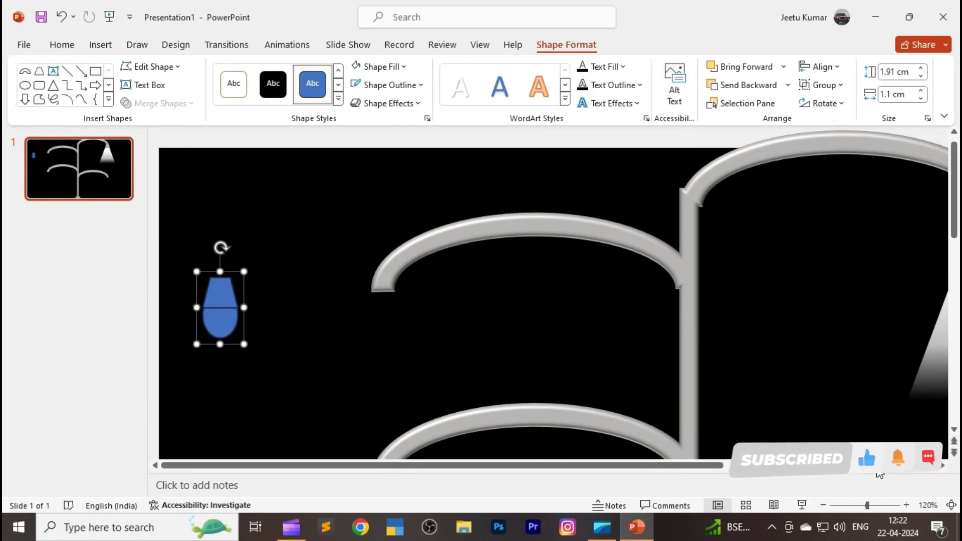
click(823, 505)
click(823, 505)
click(823, 505)
click(823, 504)
click(823, 504)
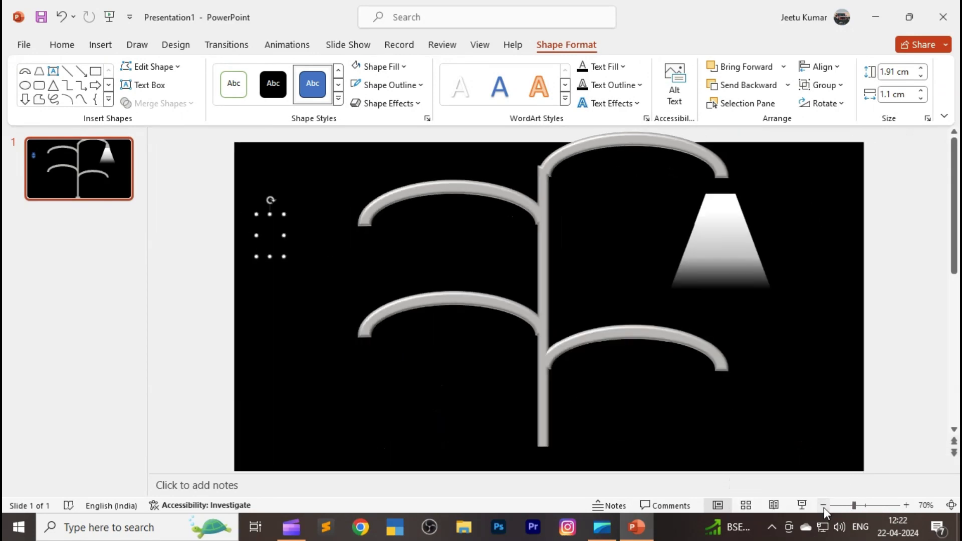
click(823, 505)
click(823, 505)
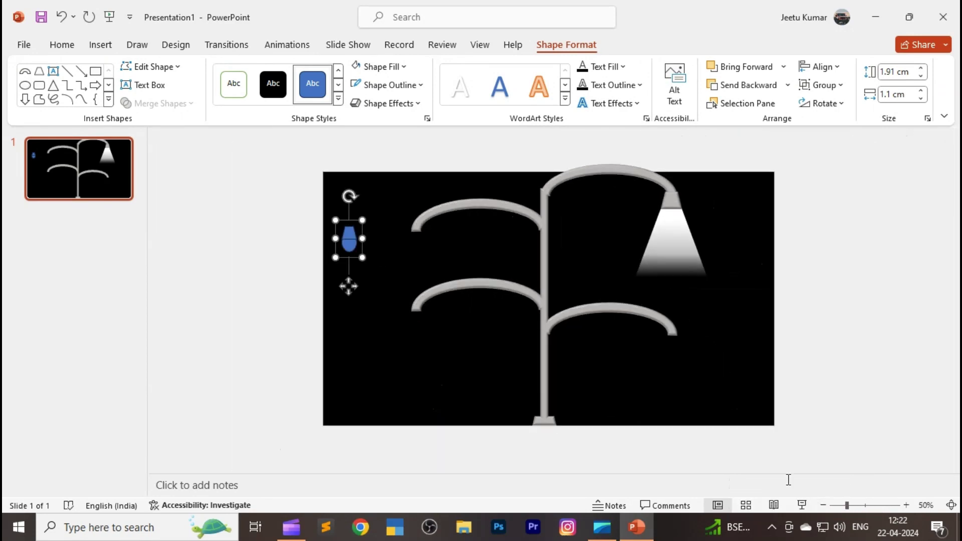
click(906, 504)
click(906, 505)
- Move the blue bulb into the right lamp's light cone and fill it white
click(320, 258)
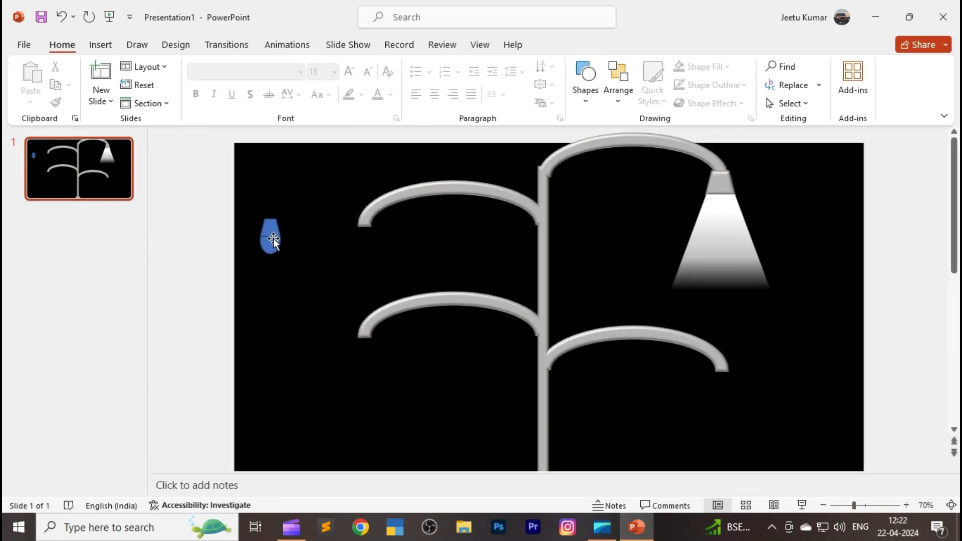
mouse_move(272, 238)
mouse_down()
mouse_move(623, 267)
mouse_move(732, 217)
mouse_up()
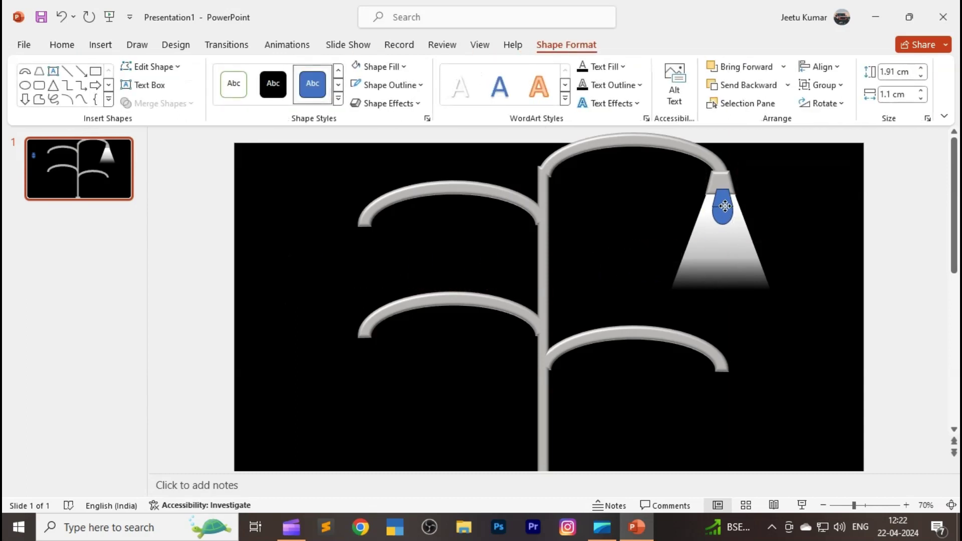
click(724, 206)
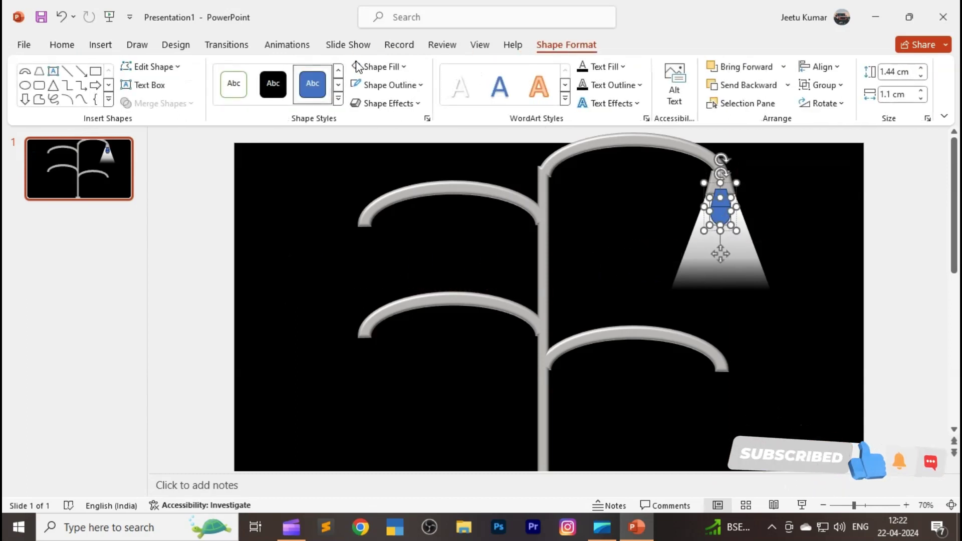
click(370, 67)
click(370, 103)
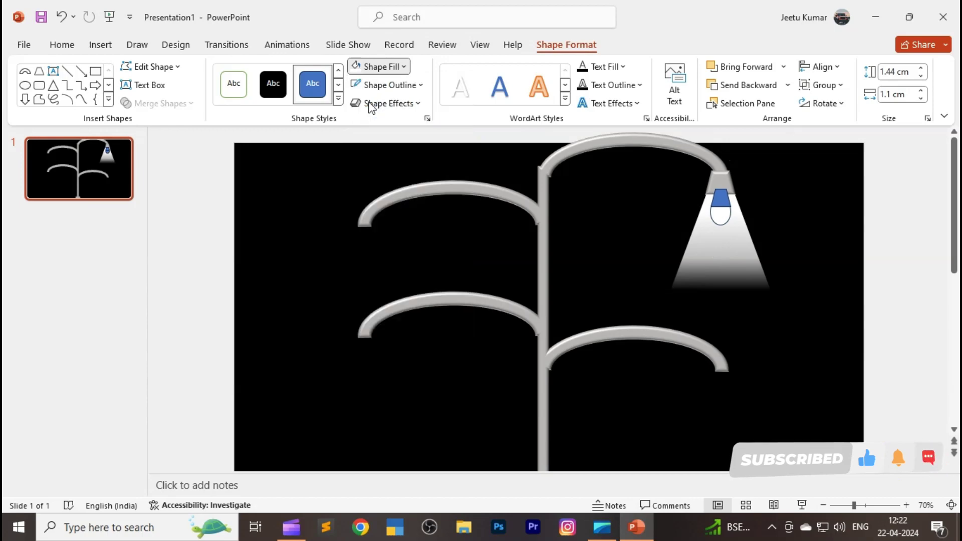
- Send the light cone backward behind the lamp head
click(666, 170)
click(720, 233)
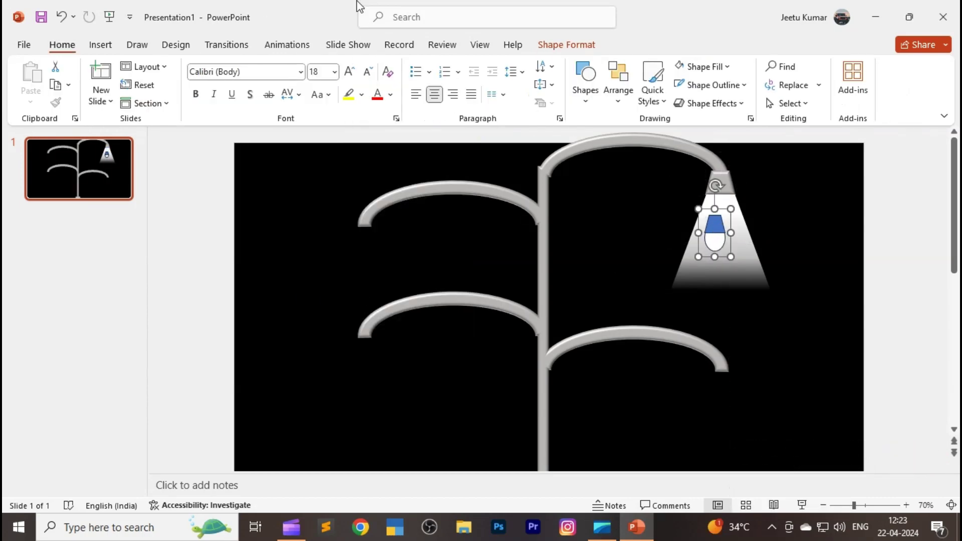
click(749, 250)
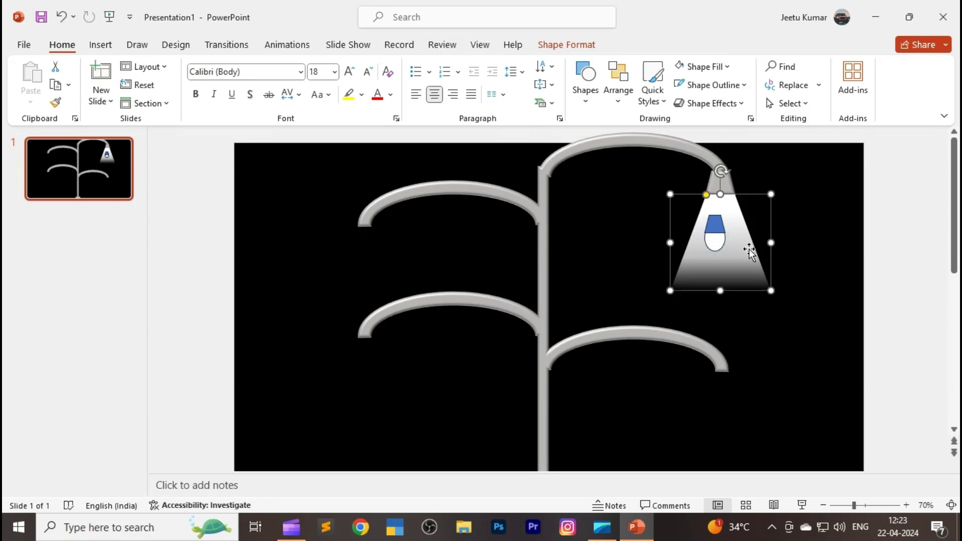
click(574, 45)
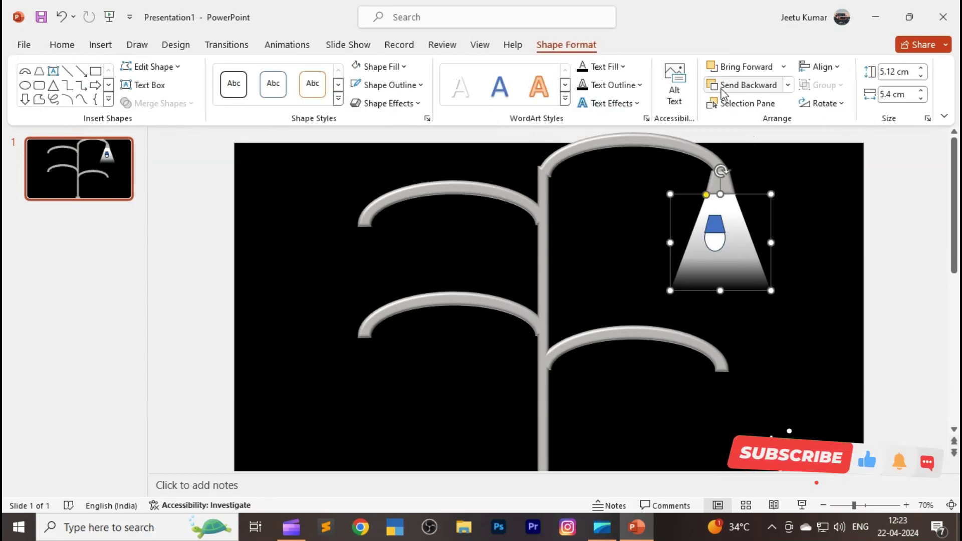
click(739, 85)
- Send the bulb behind the grey lamp head and position it just below it
click(721, 212)
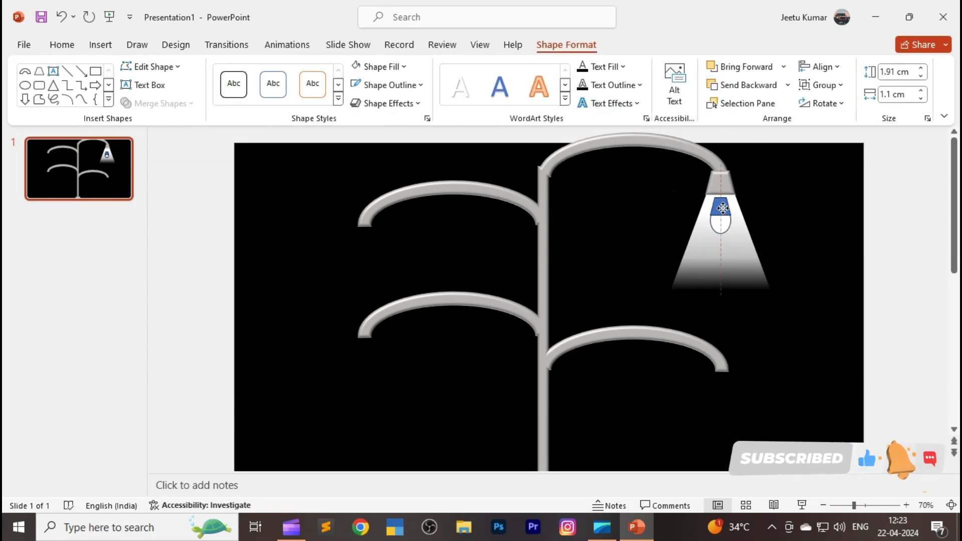
drag(723, 202, 720, 202)
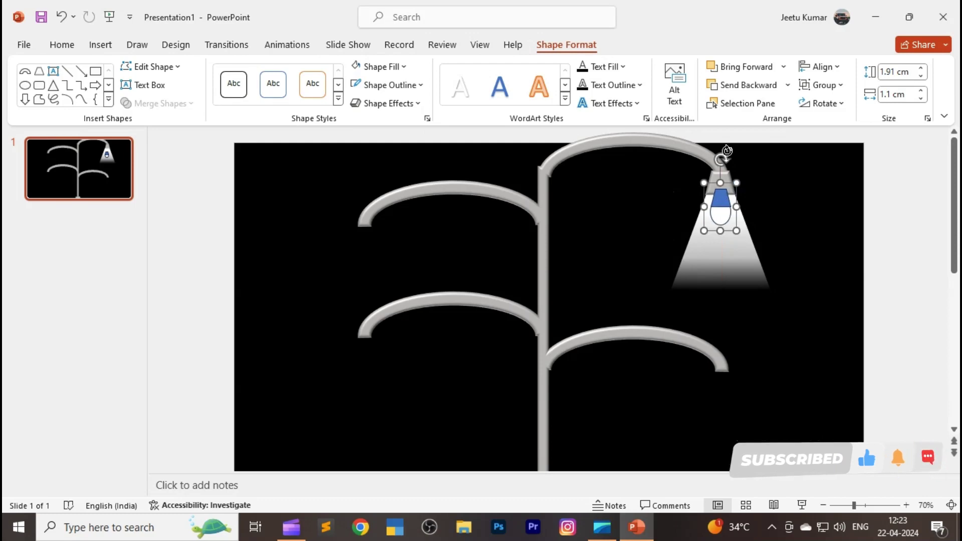
click(738, 92)
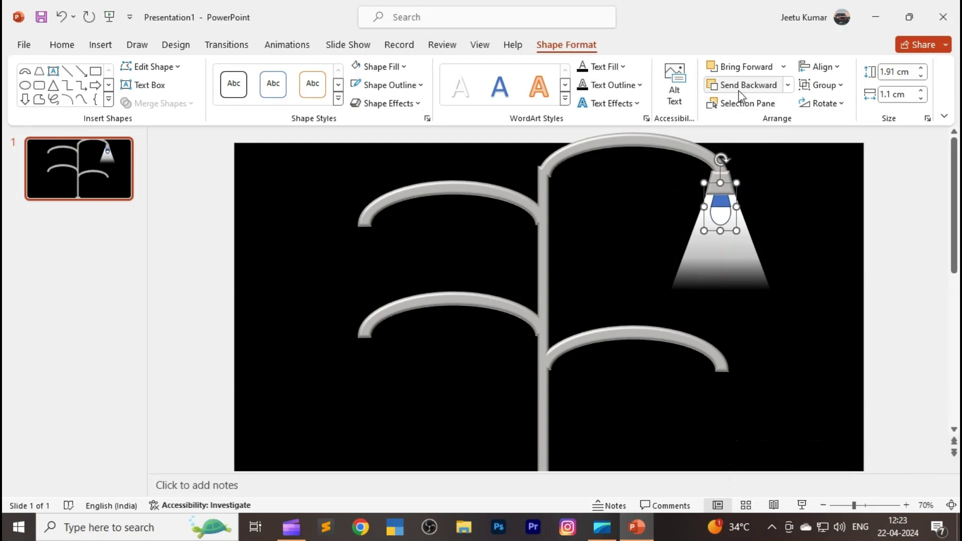
click(779, 245)
mouse_move(724, 216)
mouse_down()
mouse_move(658, 235)
mouse_move(711, 225)
mouse_move(720, 199)
mouse_up()
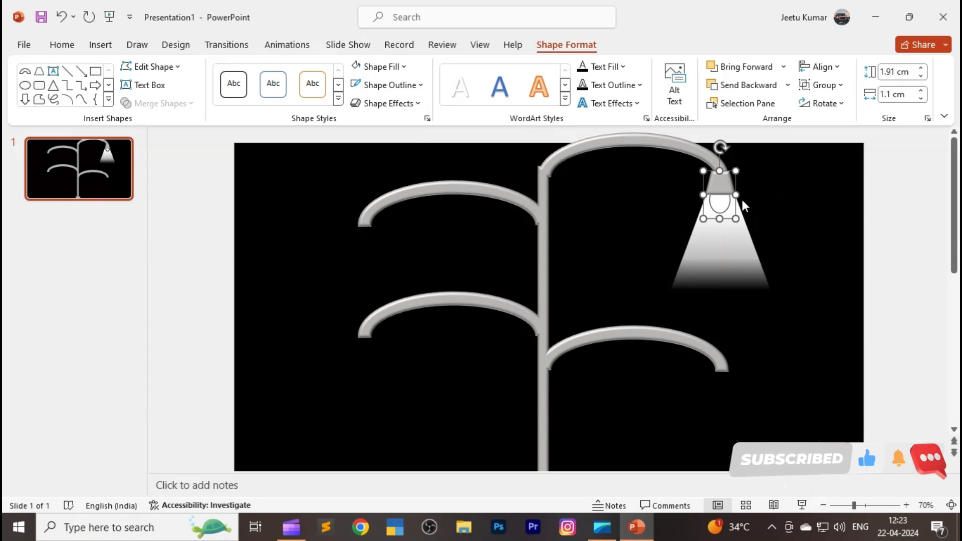
click(4, 245)
- Delete the accidental duplicate light cone
click(748, 263)
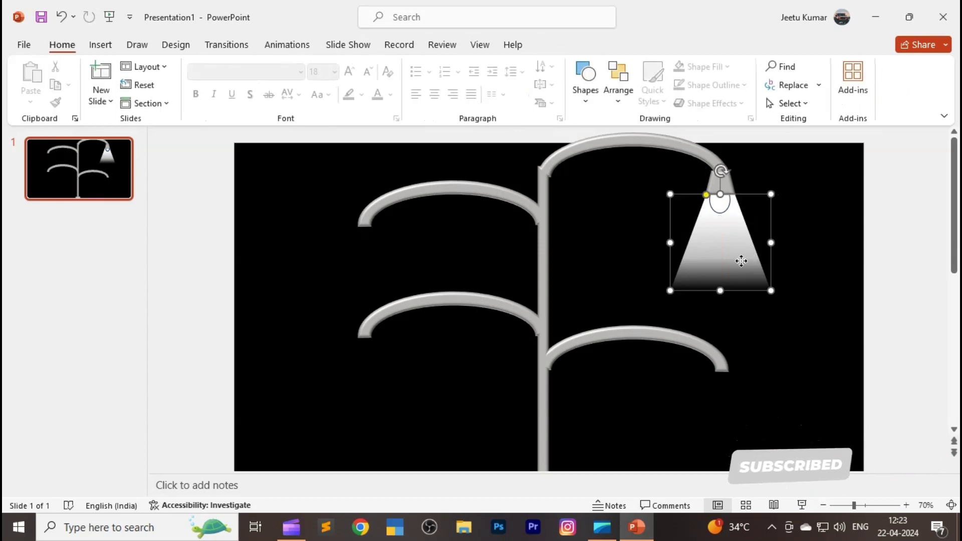
mouse_move(748, 265)
mouse_down()
mouse_move(755, 266)
mouse_move(387, 298)
mouse_move(483, 303)
mouse_move(707, 268)
mouse_up()
key(Delete)
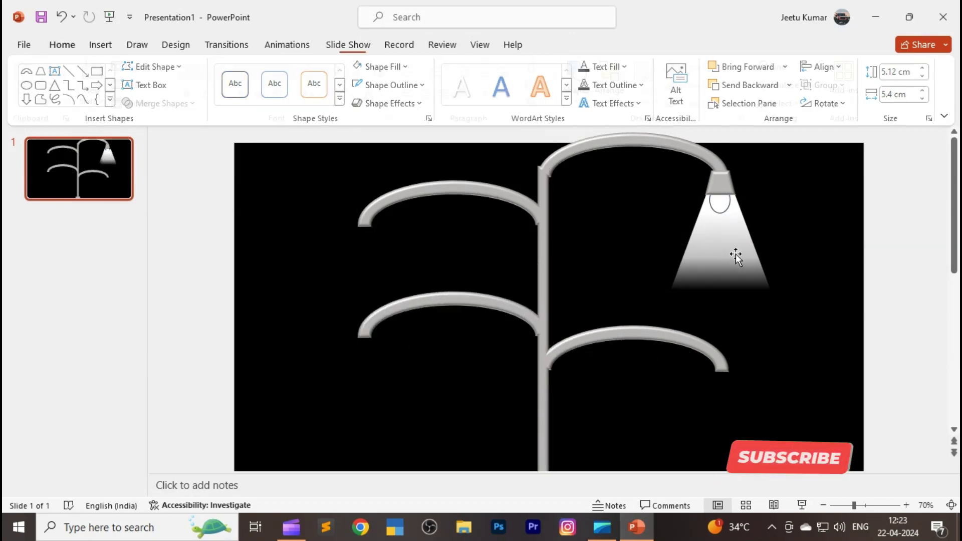
- Select the lamp head, bulb and light cone together and group them with Ctrl+G
drag(777, 288, 635, 171)
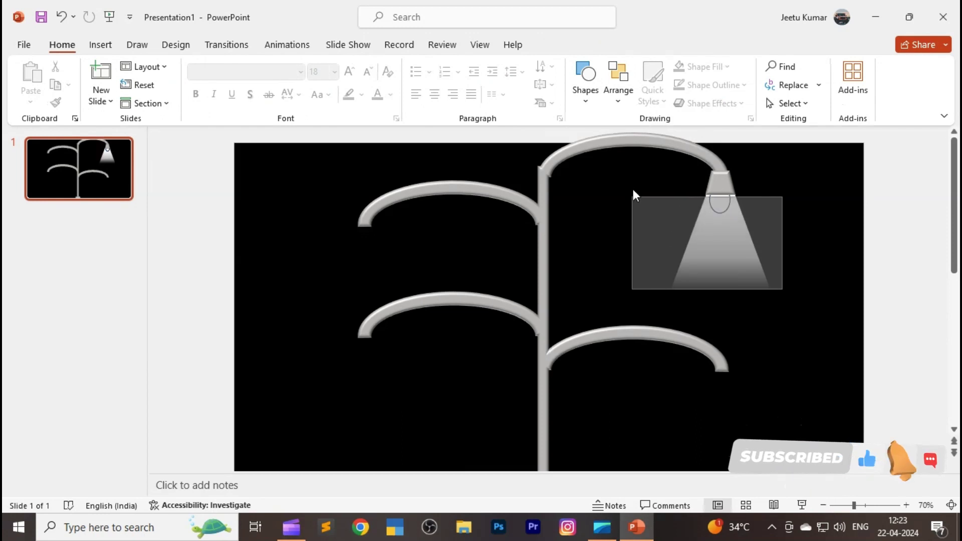
click(744, 266)
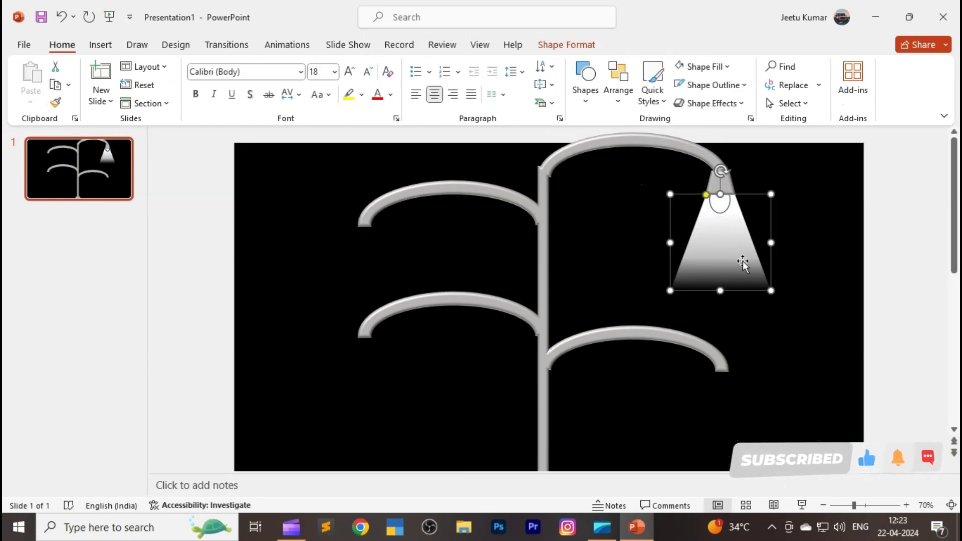
click(729, 198)
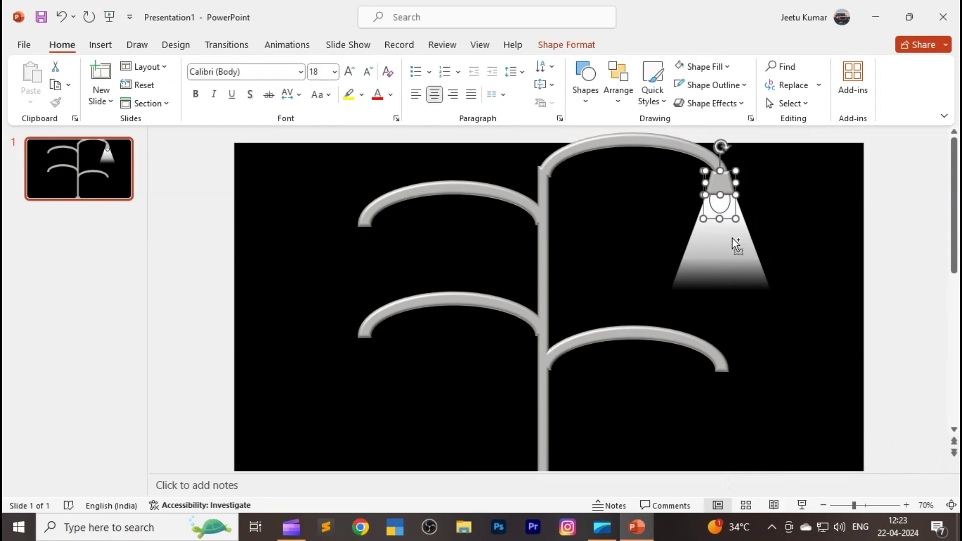
shift+click(741, 258)
key(ctrl+g)
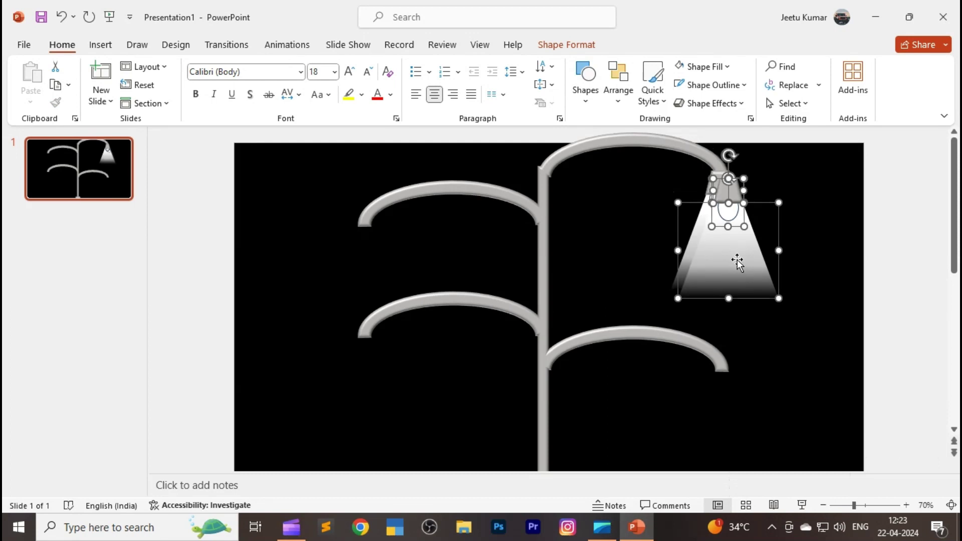
- Place a lamp copy under the upper-left arm and another under the lower-right arm
mouse_move(737, 260)
ctrl+mouse_down()
mouse_move(539, 320)
mouse_move(376, 296)
ctrl+mouse_up()
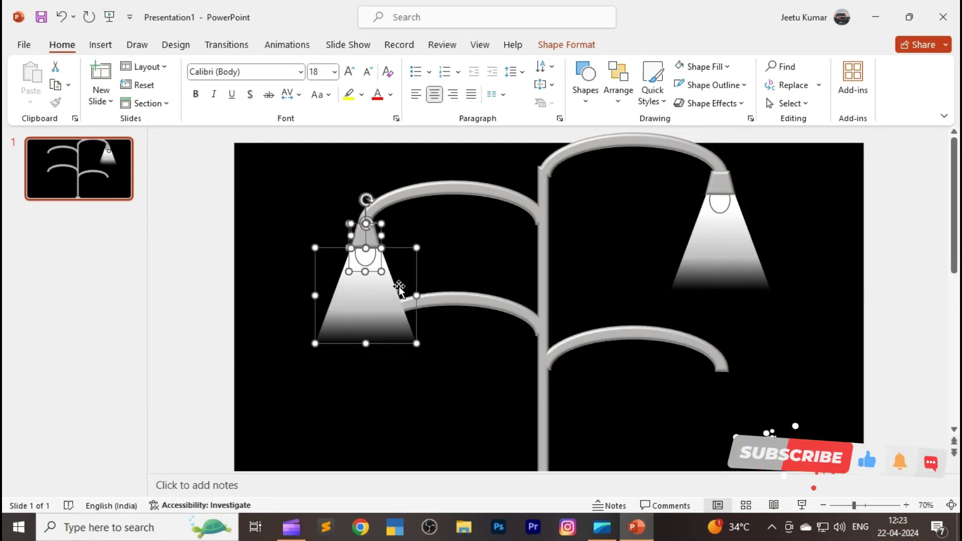
click(475, 251)
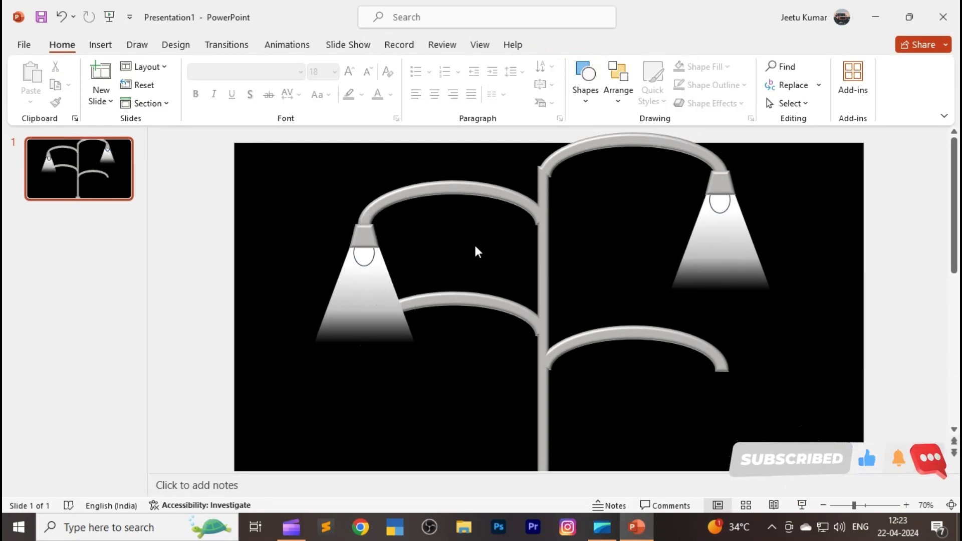
click(383, 318)
shift+click(369, 250)
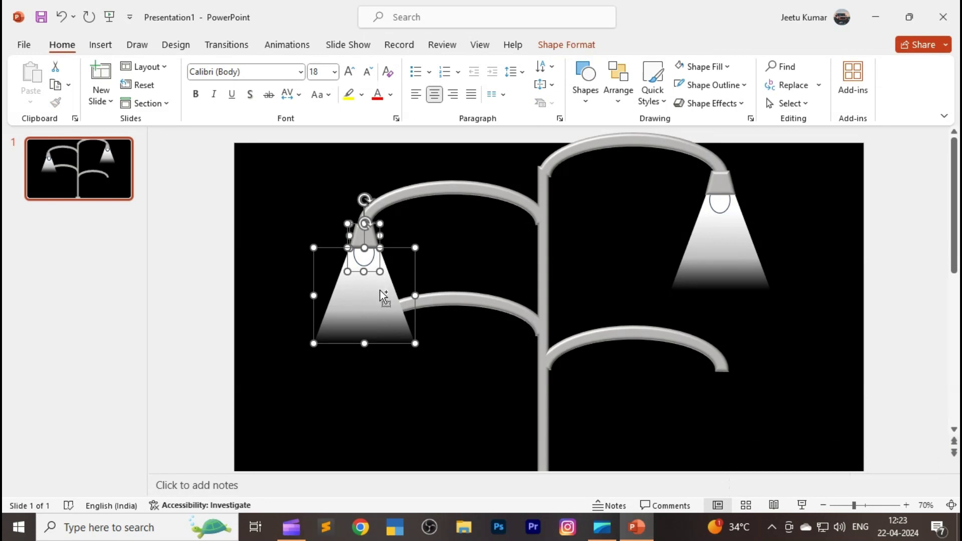
drag(386, 296, 394, 303)
drag(379, 252, 727, 387)
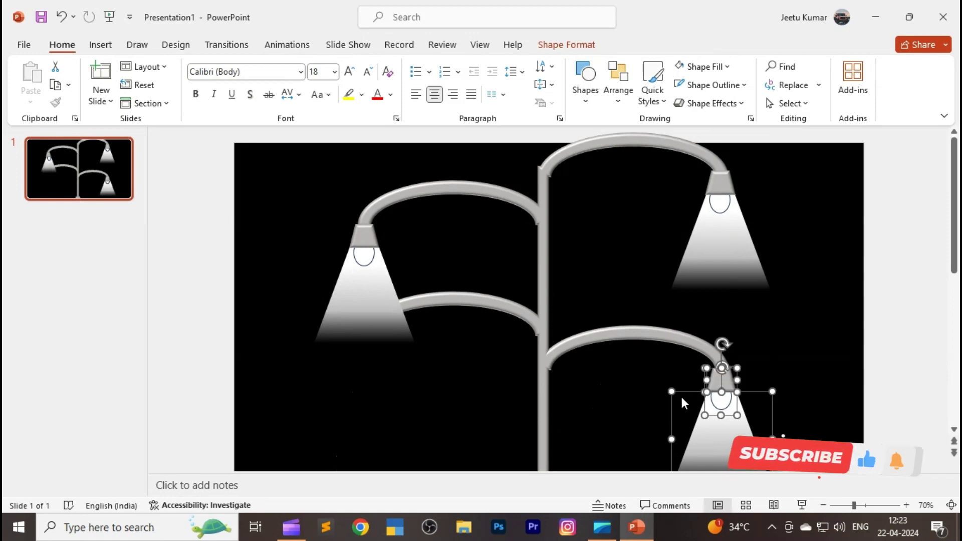
- Send the upper-left lamp's light cone backward behind the arm
click(388, 287)
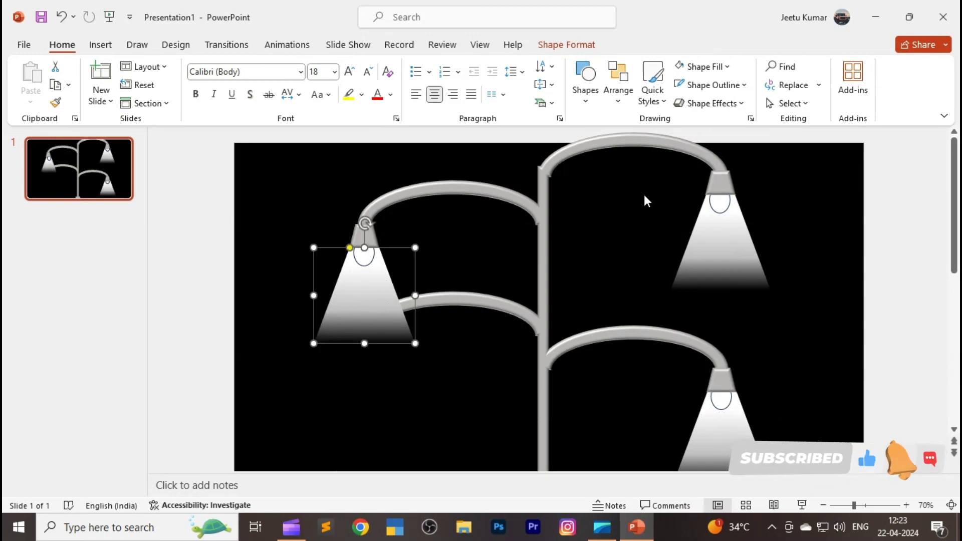
click(573, 48)
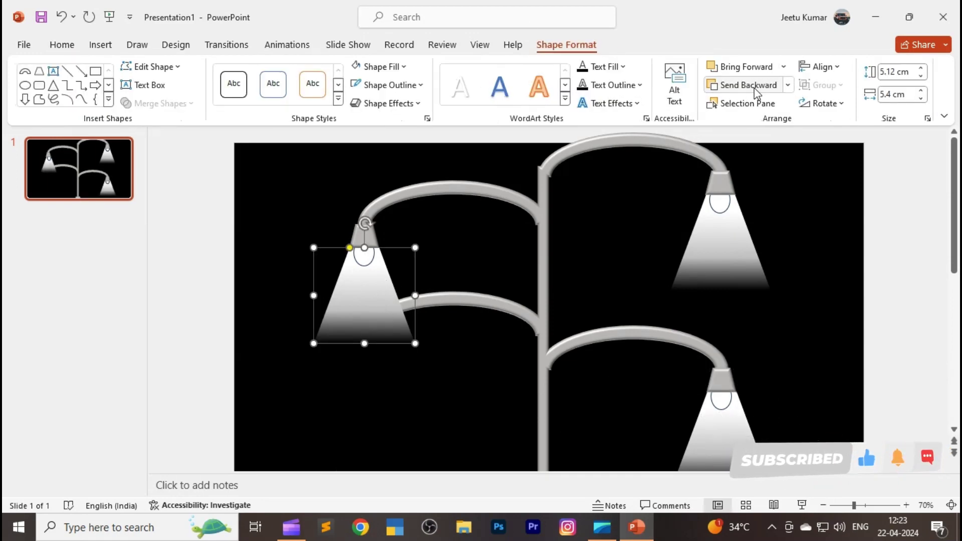
click(751, 87)
- Copy the lower-right lamp's shade and light cone onto the lower-left arm
click(740, 422)
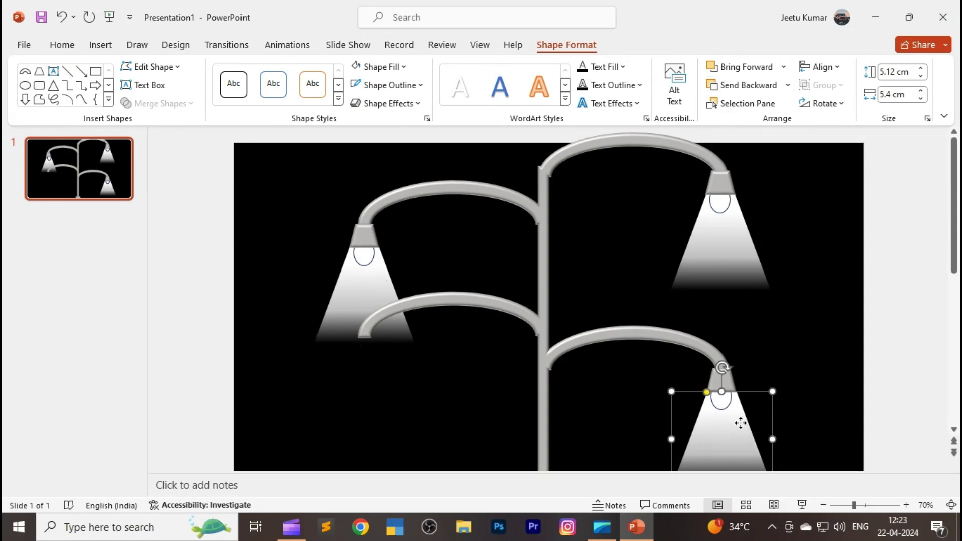
shift+click(731, 389)
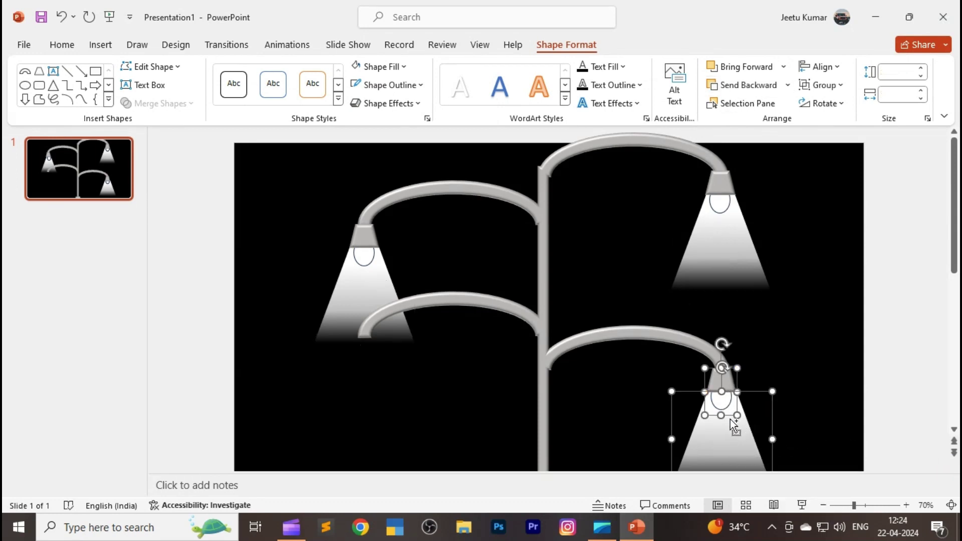
key(ctrl+d)
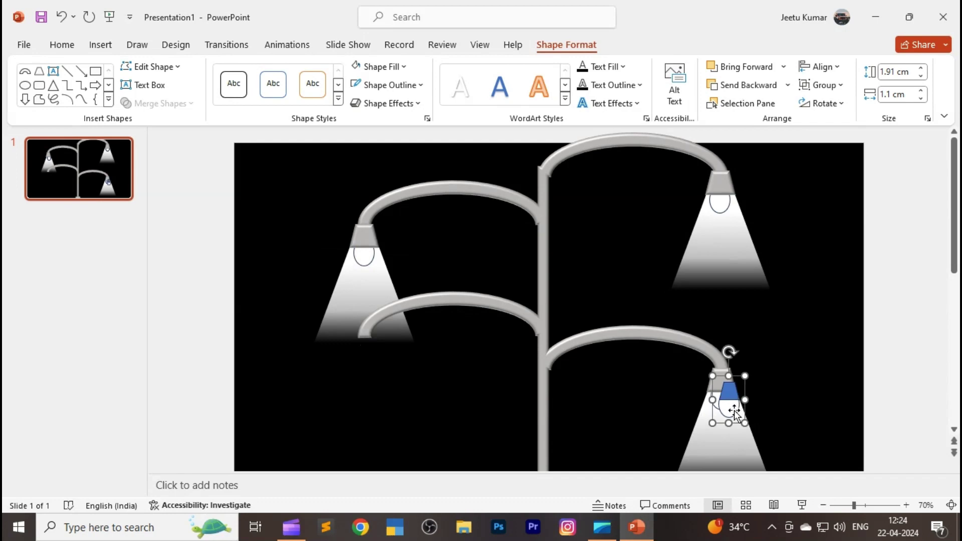
key(ctrl+z)
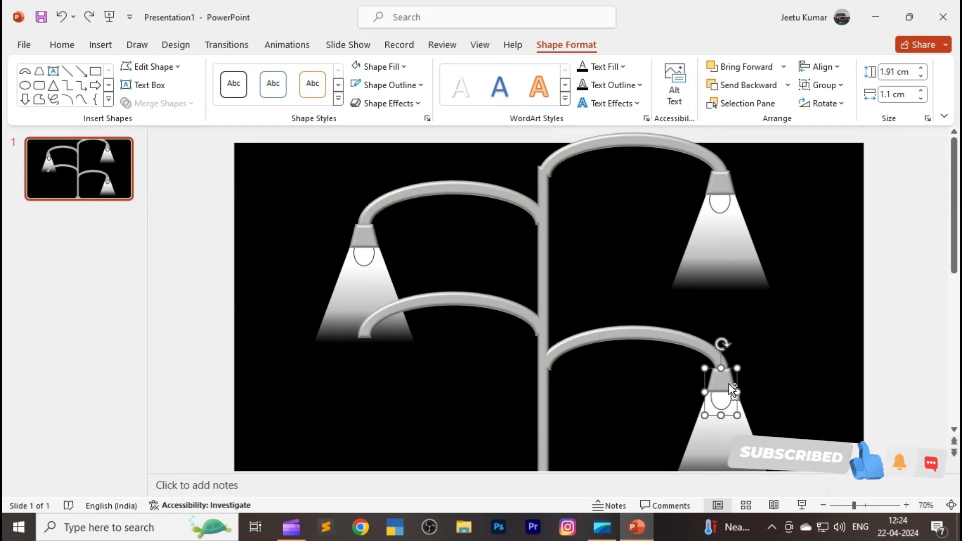
shift+click(730, 447)
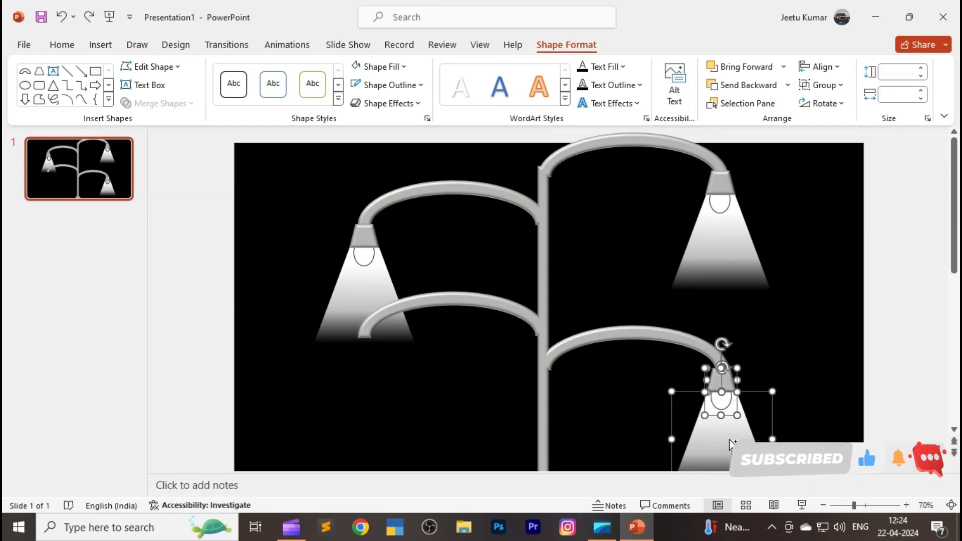
key(ctrl+g)
key(ctrl+z)
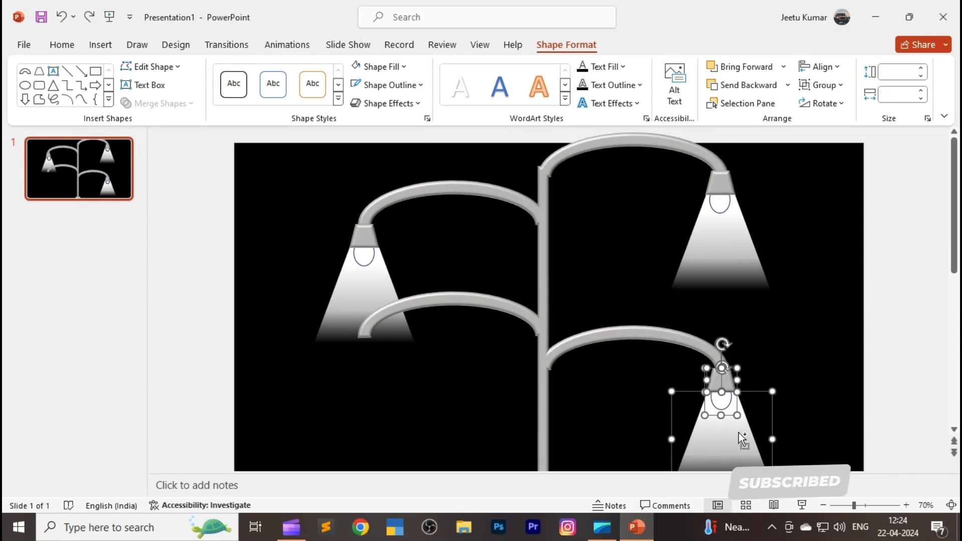
scroll(735, 440, down, 2)
drag(738, 422, 378, 374)
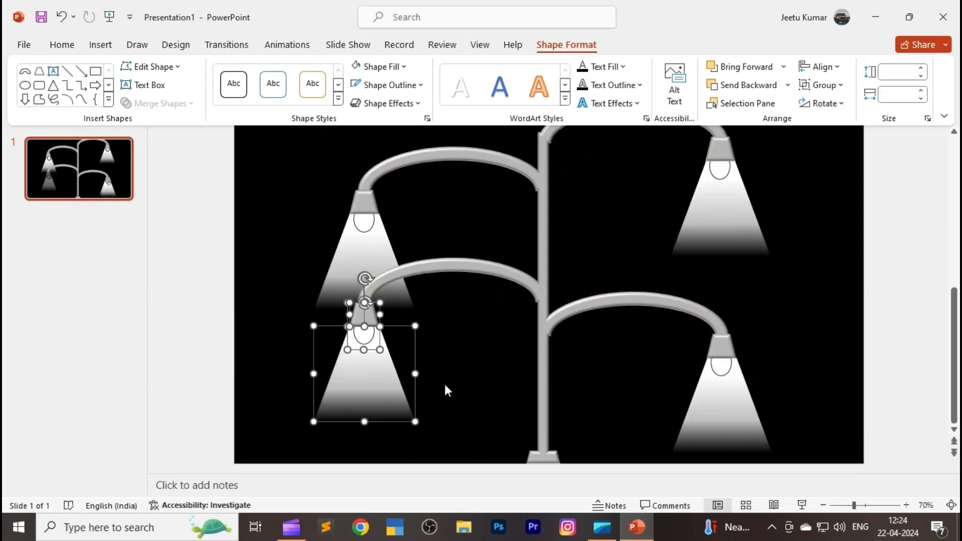
click(445, 390)
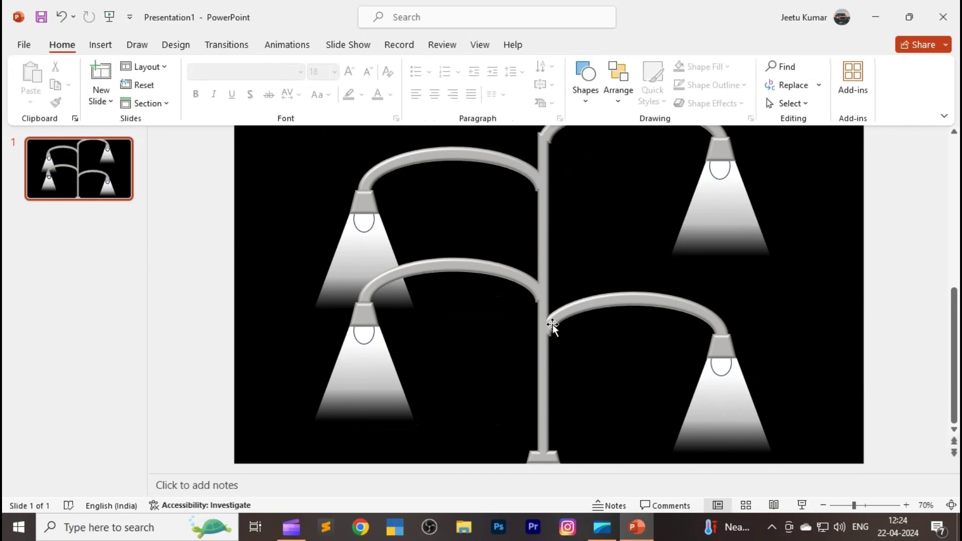
click(720, 201)
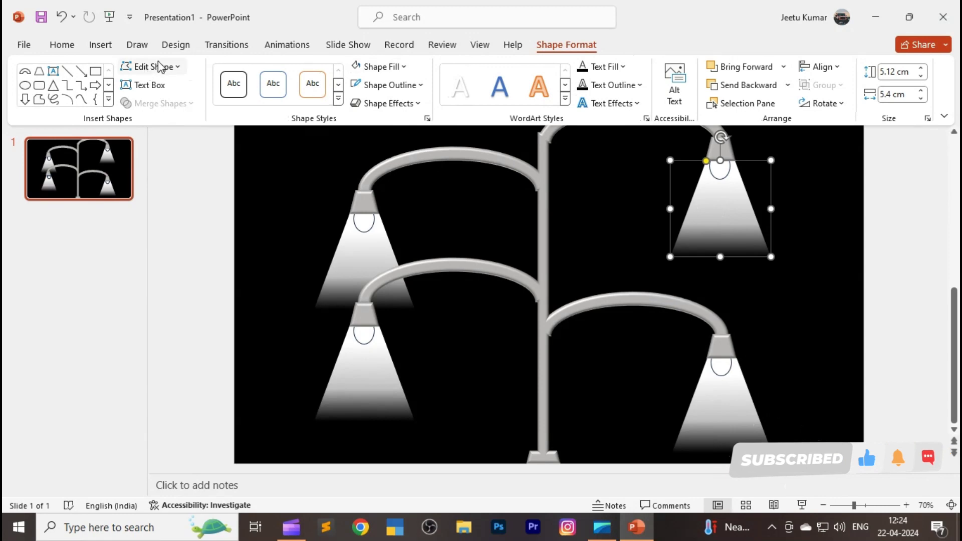
- Add a text box in the top-right beam reading 'WORK' and 'HARD' on two lines
click(150, 85)
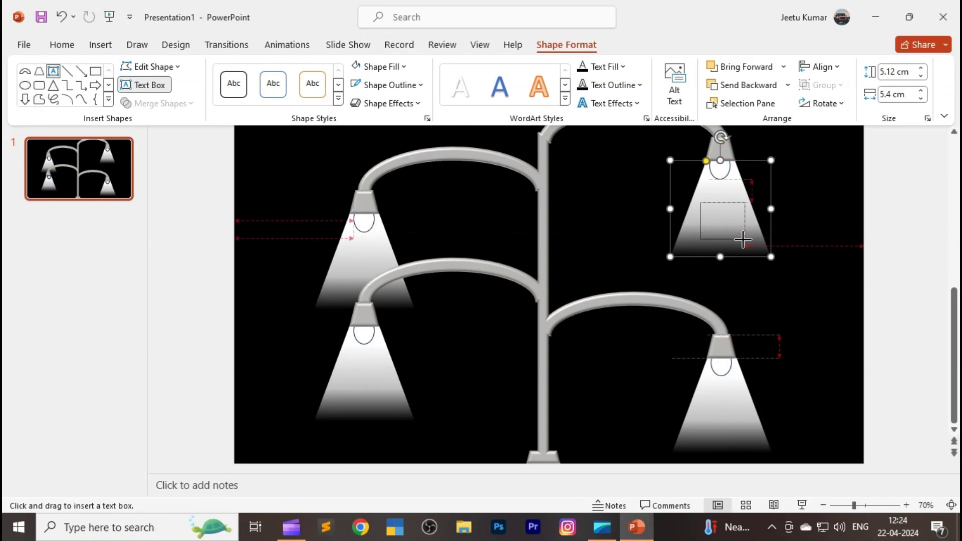
drag(743, 239, 744, 239)
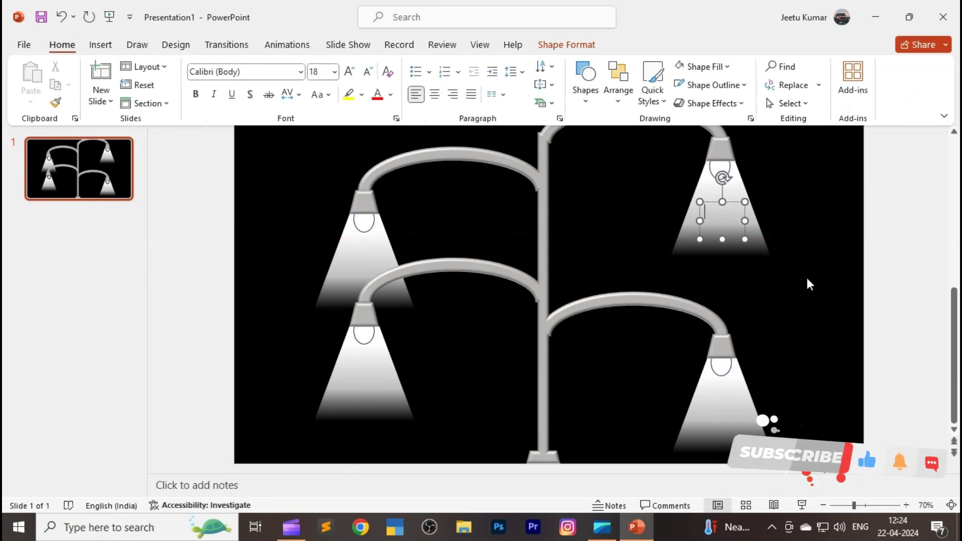
text(WORK)
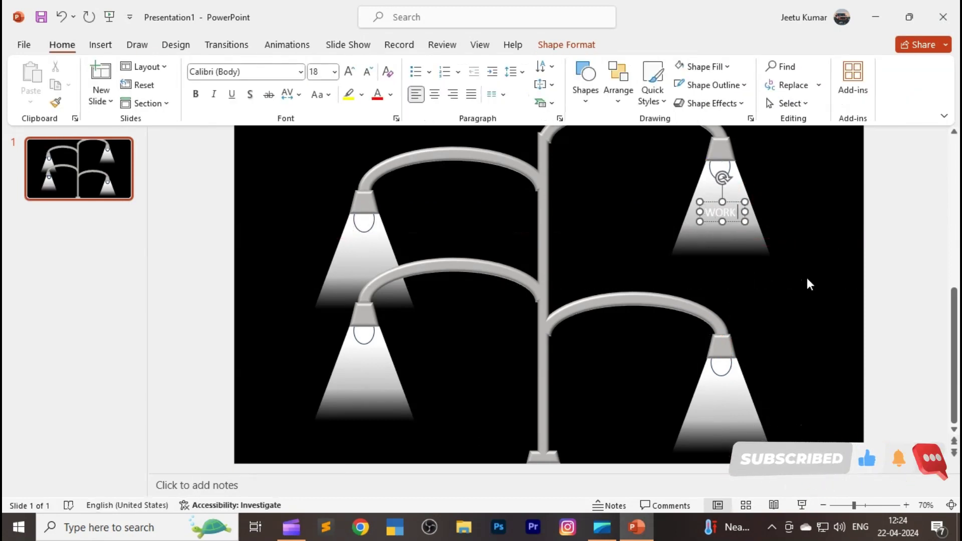
key(Return)
text(HARD)
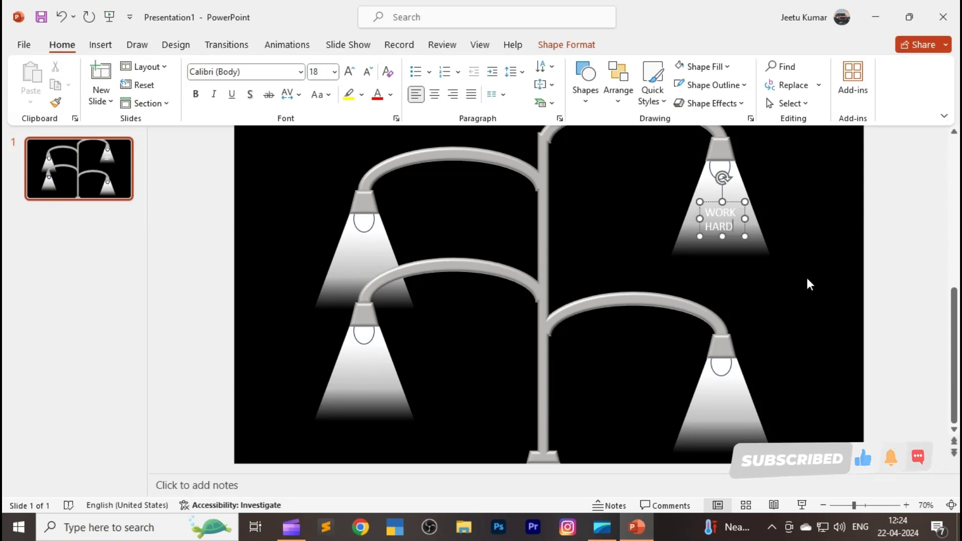
drag(736, 225, 732, 225)
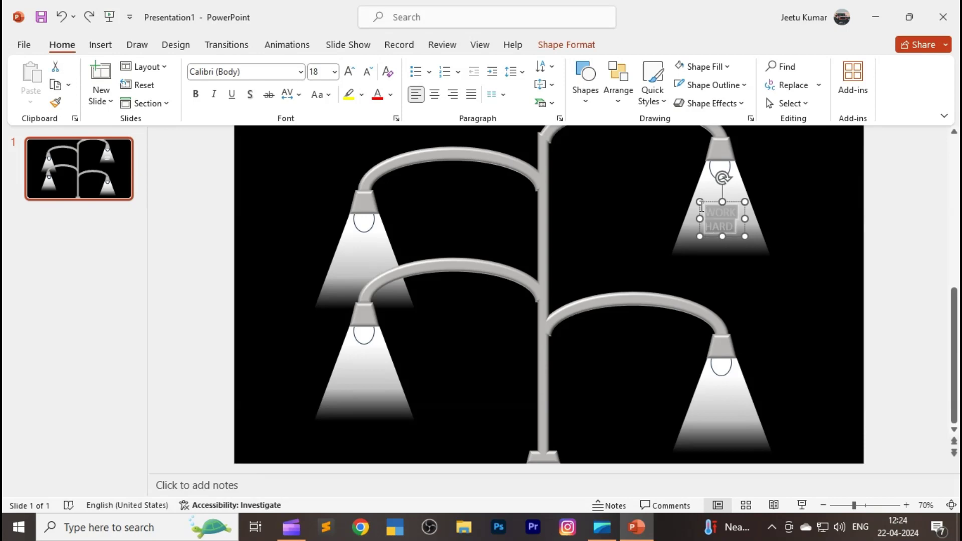
- Keep the WORK HARD text white, centre it, and place a copy just below
click(566, 45)
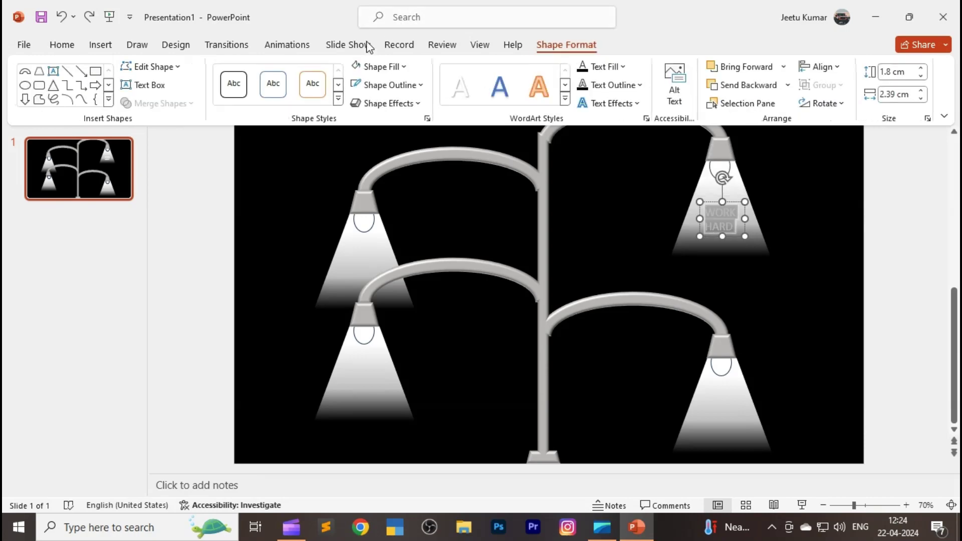
click(390, 68)
click(545, 90)
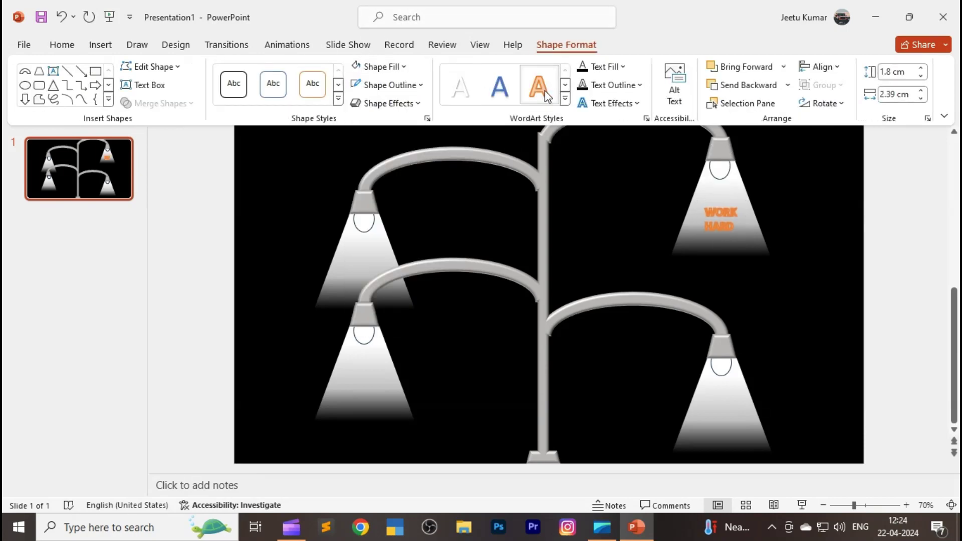
click(470, 96)
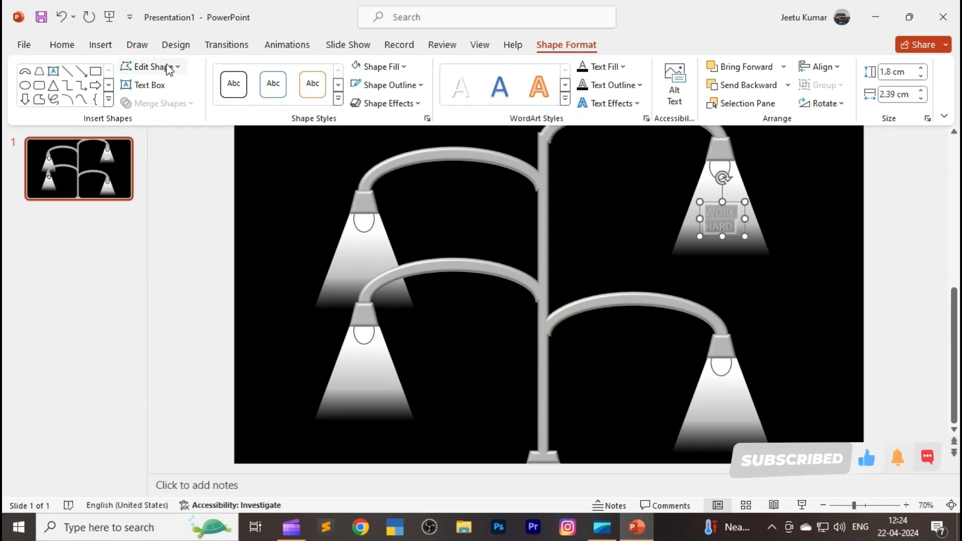
click(61, 44)
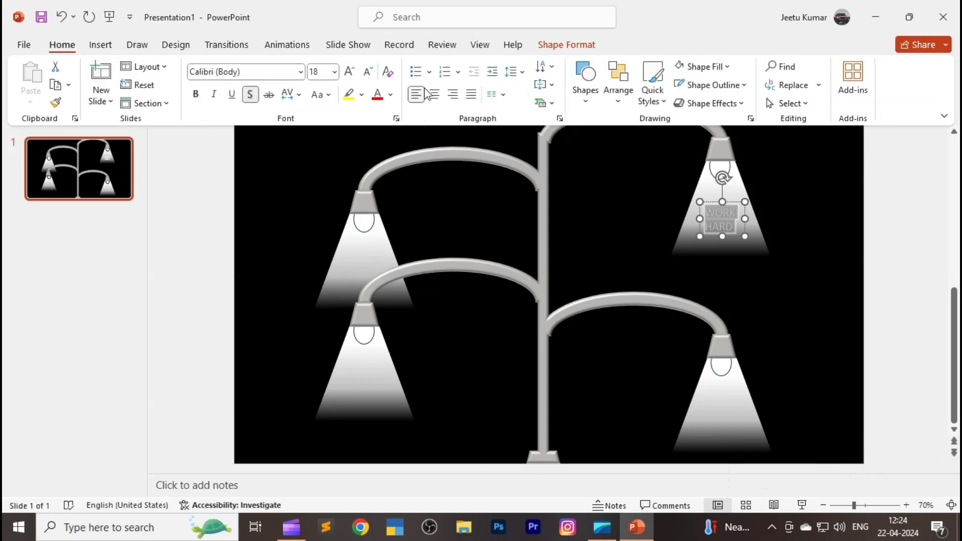
click(609, 237)
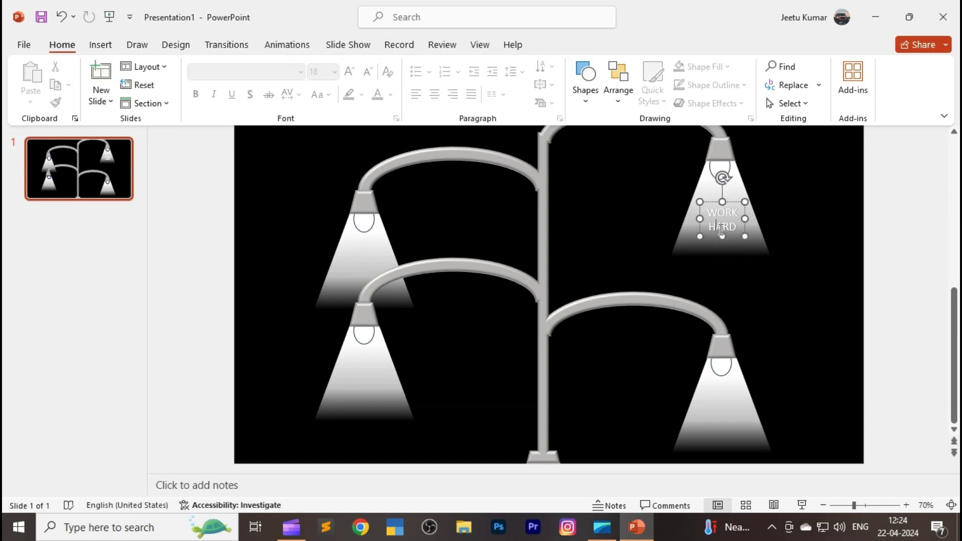
click(720, 229)
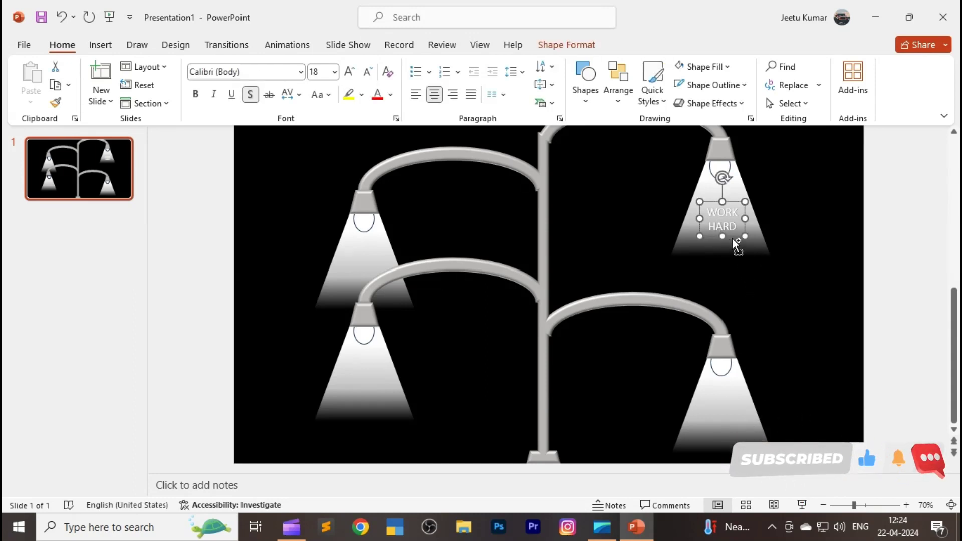
drag(732, 238, 730, 245)
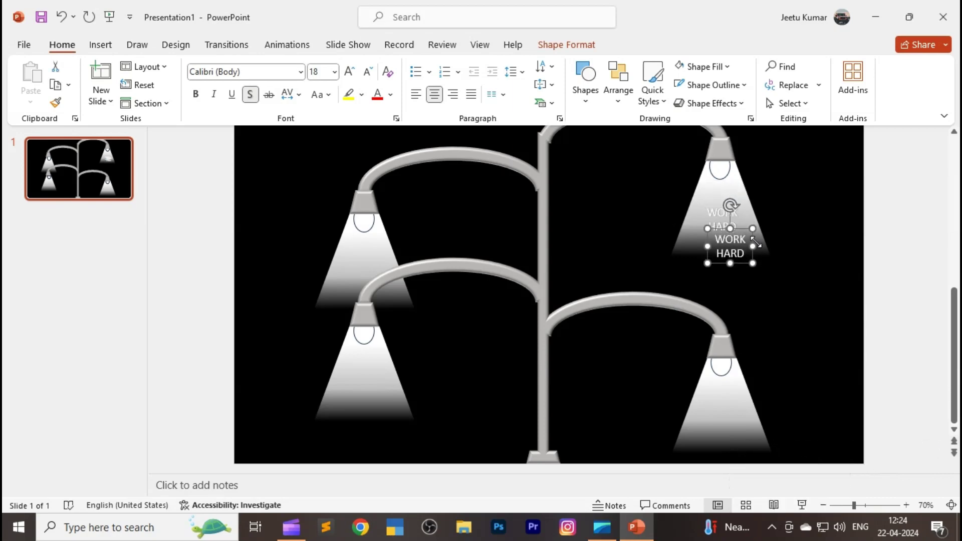
- Nudge a WORK HARD copy into the bottom-right light beam
key(Down)
key(Down)
key(Down)
key(Down)
key(Down)
key(Down)
key(Down)
key(Down)
key(Down)
key(Left)
key(Left)
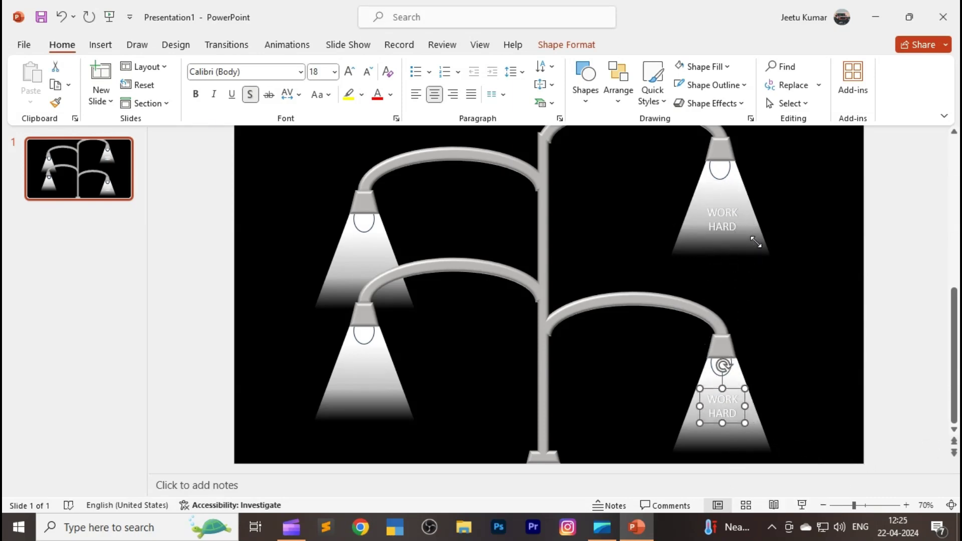
key(Up)
key(Up)
key(Up)
key(Down)
key(Down)
key(Down)
key(Down)
key(Down)
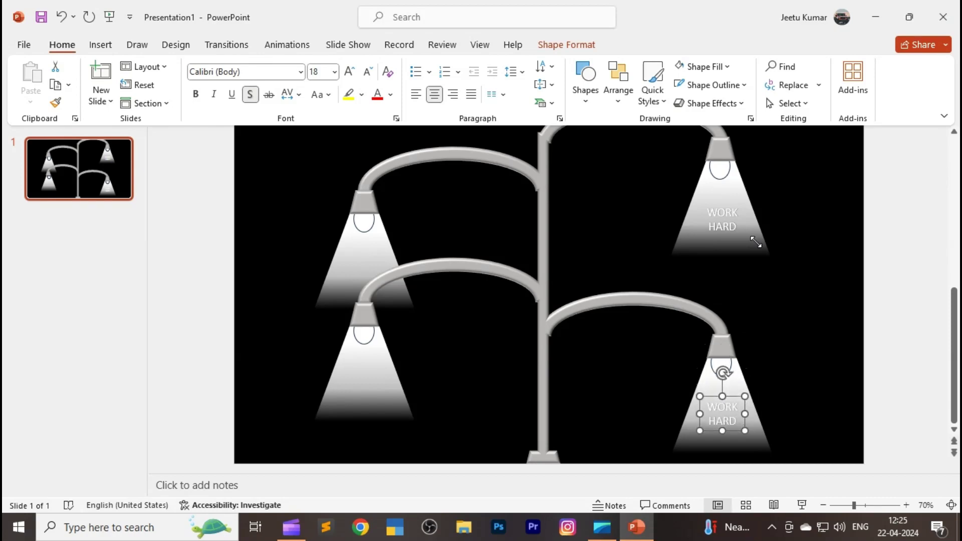
key(Down)
key(Down)
key(Down)
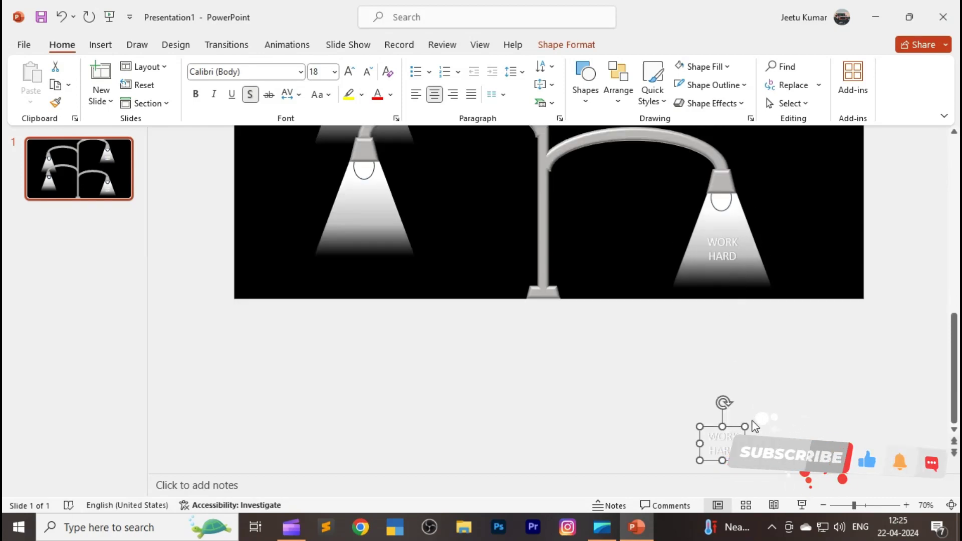
- Move the next WORK HARD copy up and left into the lower-left beam
key(Up)
key(Up)
key(Up)
key(Up)
key(Up)
key(Up)
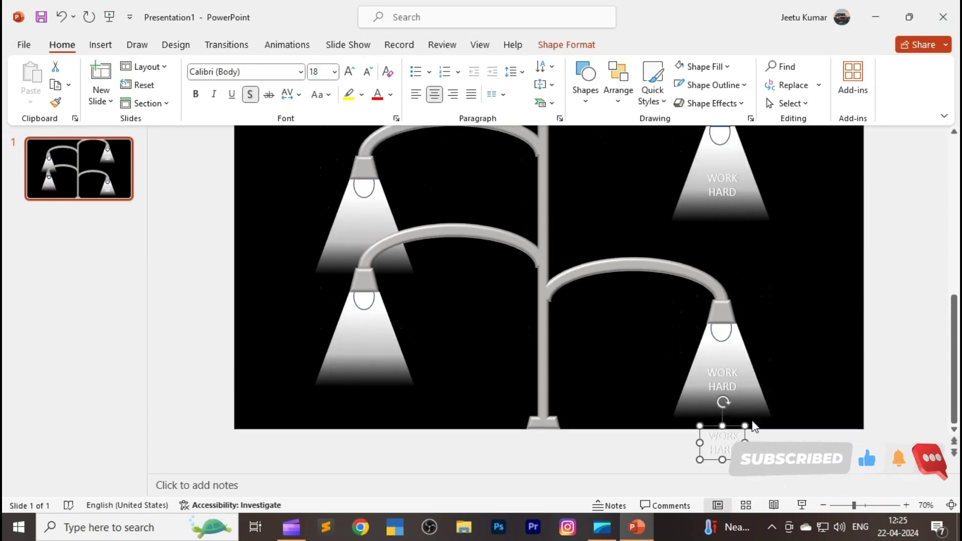
key(Up)
key(Up)
key(Up)
key(Left)
key(Left)
key(Left)
key(Left)
key(Left)
key(Left)
key(Left)
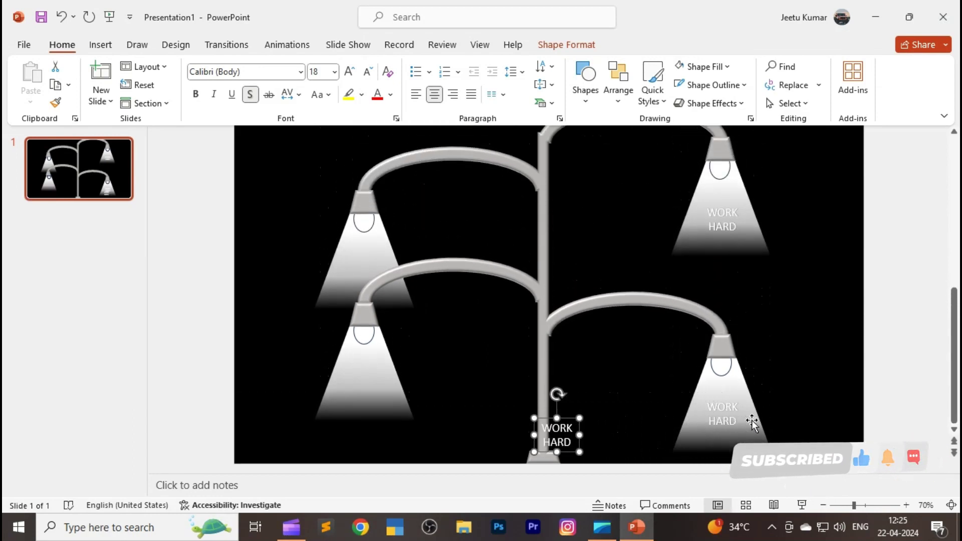
key(Left)
key(Left)
key(Left)
key(Up)
key(Up)
key(Up)
key(Up)
key(Up)
key(Up)
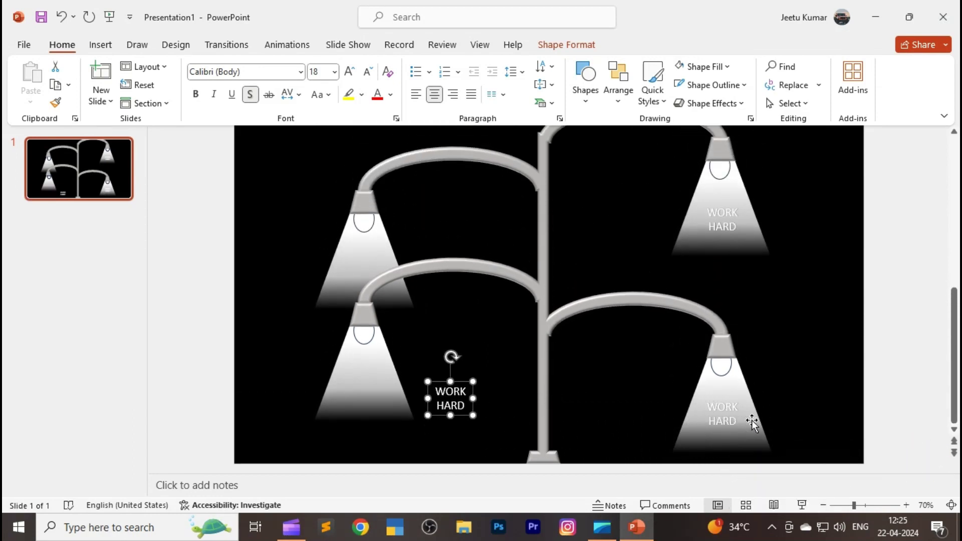
key(Left)
key(Left)
key(Left)
key(Left)
key(Left)
key(Left)
key(Left)
key(Up)
key(Up)
key(Up)
key(Up)
key(Up)
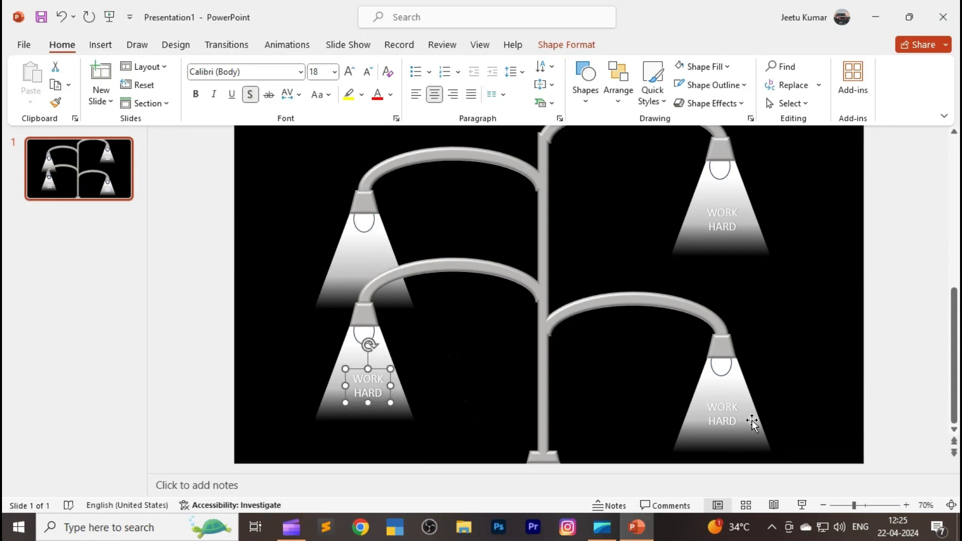
key(Up)
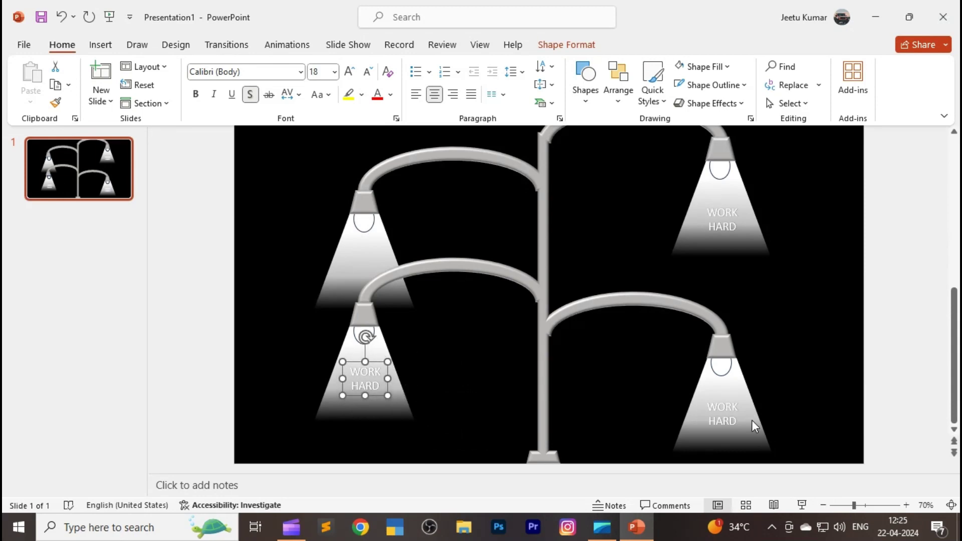
- Position another WORK HARD copy in the upper-left beam, fine-tuning its placement
key(Left)
key(Left)
key(Left)
key(Up)
key(Up)
key(Up)
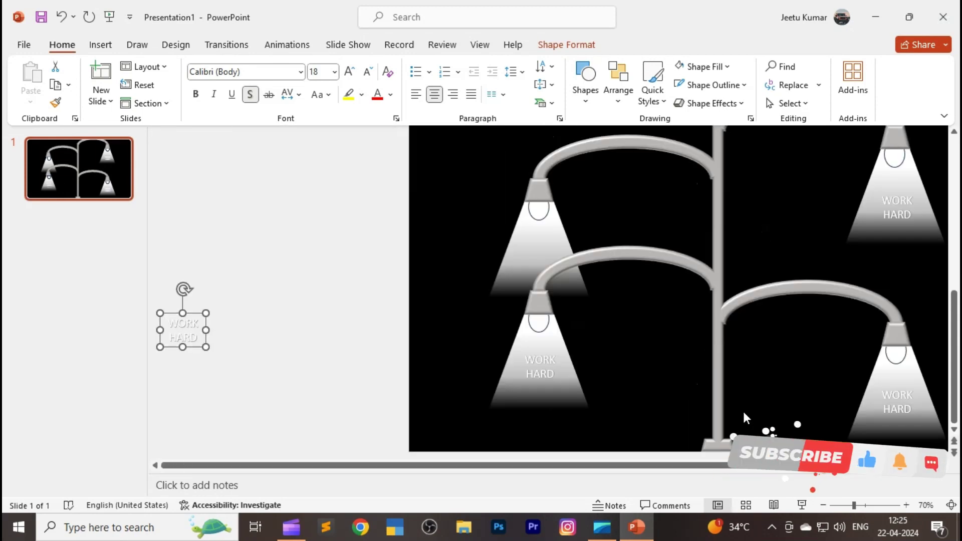
key(Up)
key(Up)
key(Up)
key(Left)
key(Left)
key(Left)
key(Left)
key(Left)
key(Left)
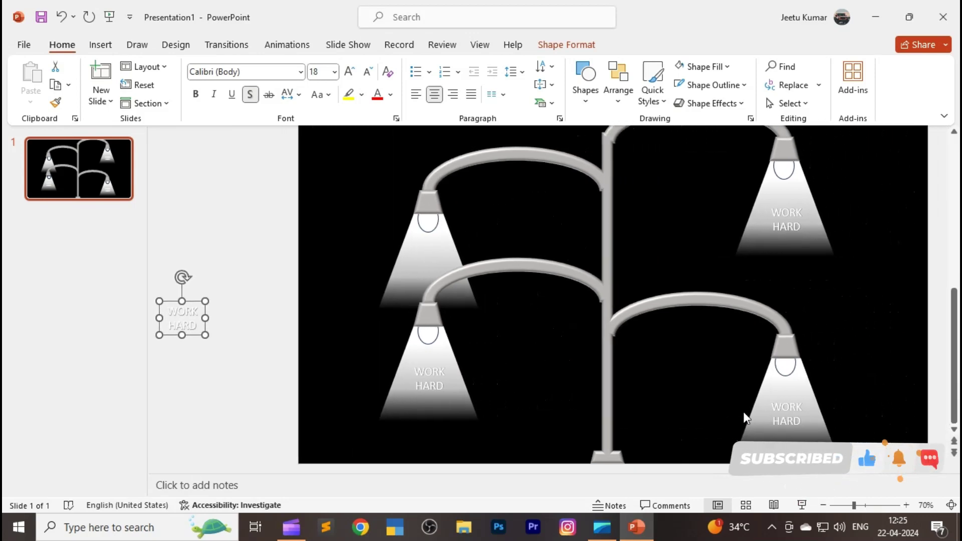
key(Right)
key(Right)
key(Right)
key(Right)
key(Right)
key(Right)
key(Up)
key(Up)
key(Up)
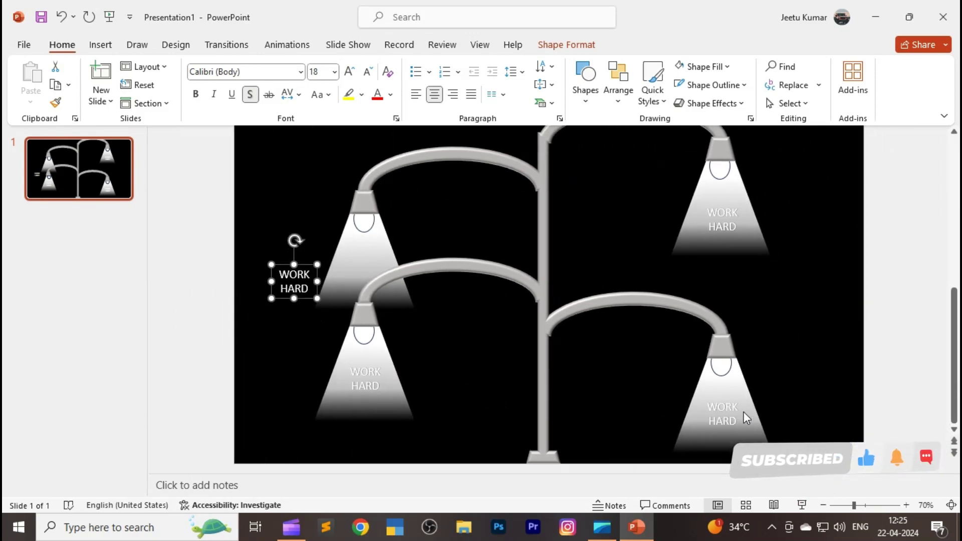
key(Up)
key(Up)
key(Up)
key(Right)
key(Right)
key(Right)
key(Right)
key(Right)
key(Right)
key(Right)
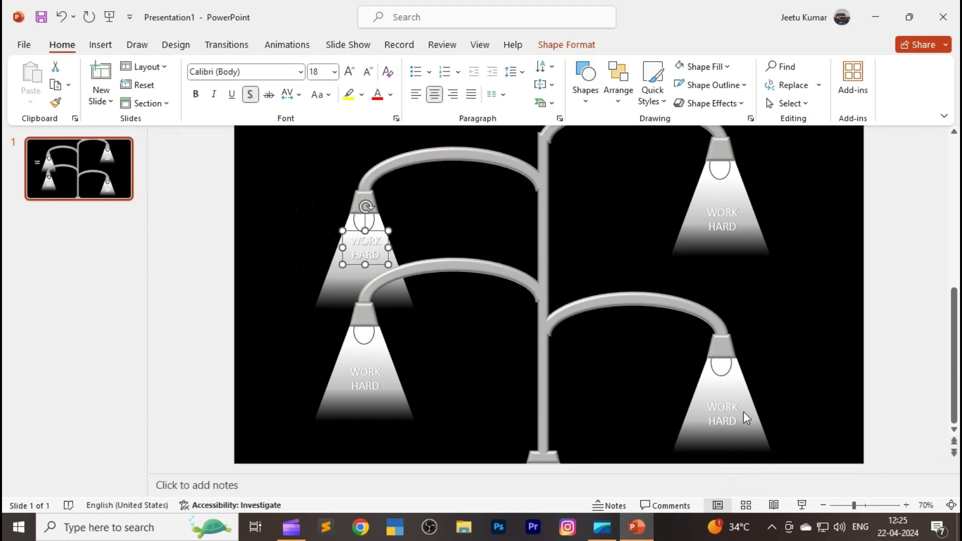
key(ctrl+Down)
key(ctrl+Down)
key(ctrl+Down)
key(ctrl+Down)
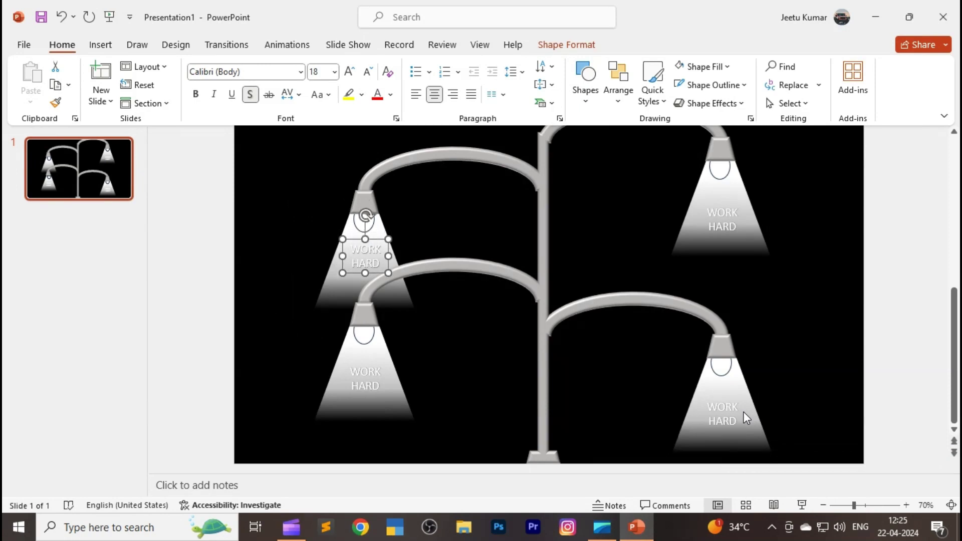
key(ctrl+Left)
key(ctrl+Left)
key(ctrl+Down)
key(ctrl+Down)
- Select the top-right lamp head together with its light beam
click(569, 239)
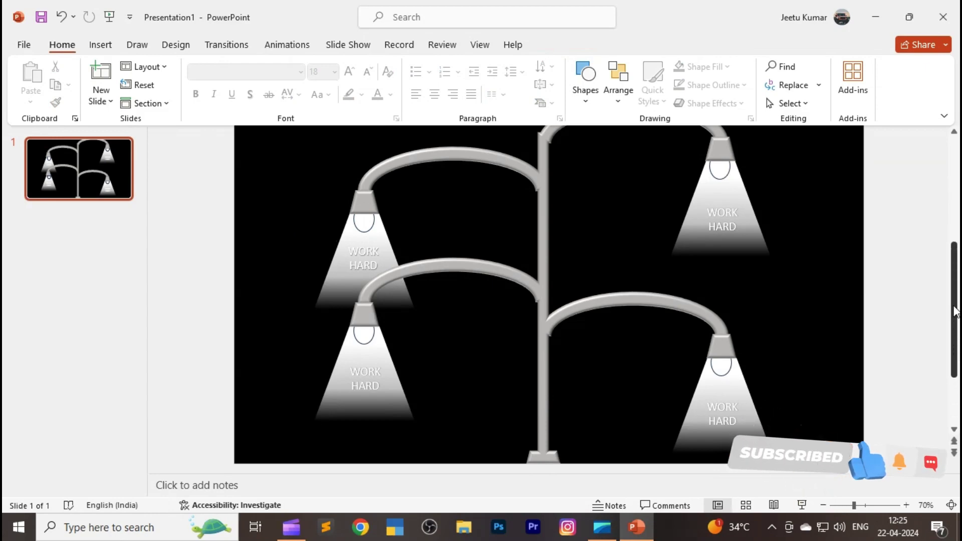
scroll(807, 225, up, 1)
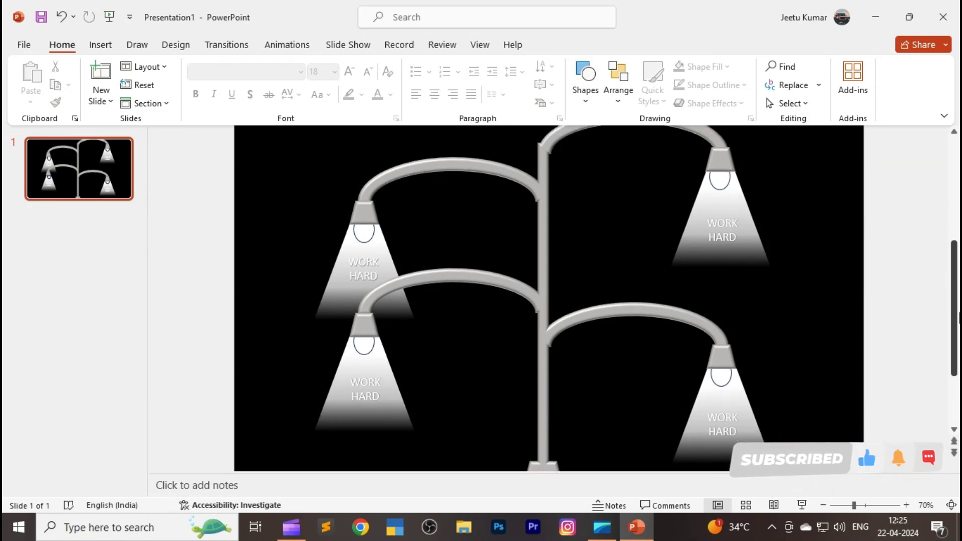
scroll(954, 320, up, 1)
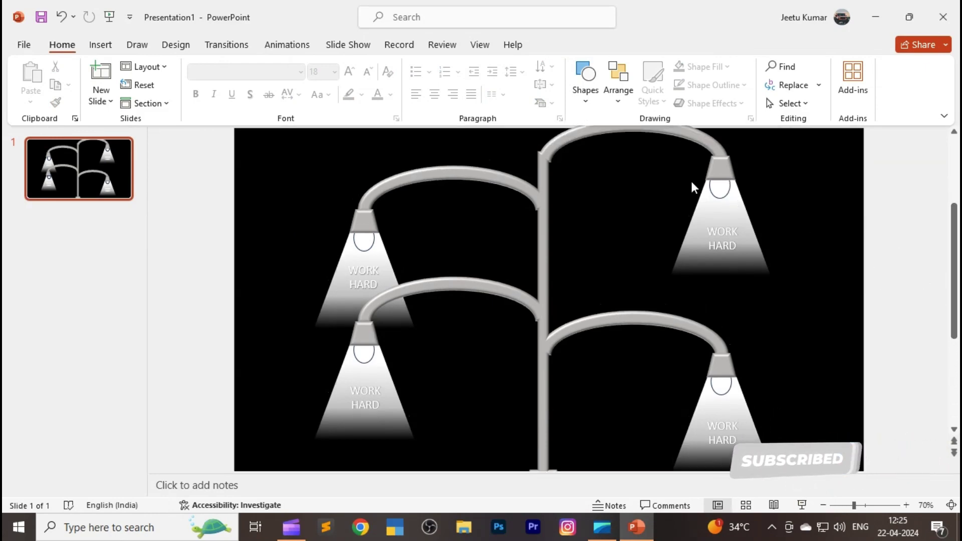
click(725, 177)
click(767, 202)
click(741, 216)
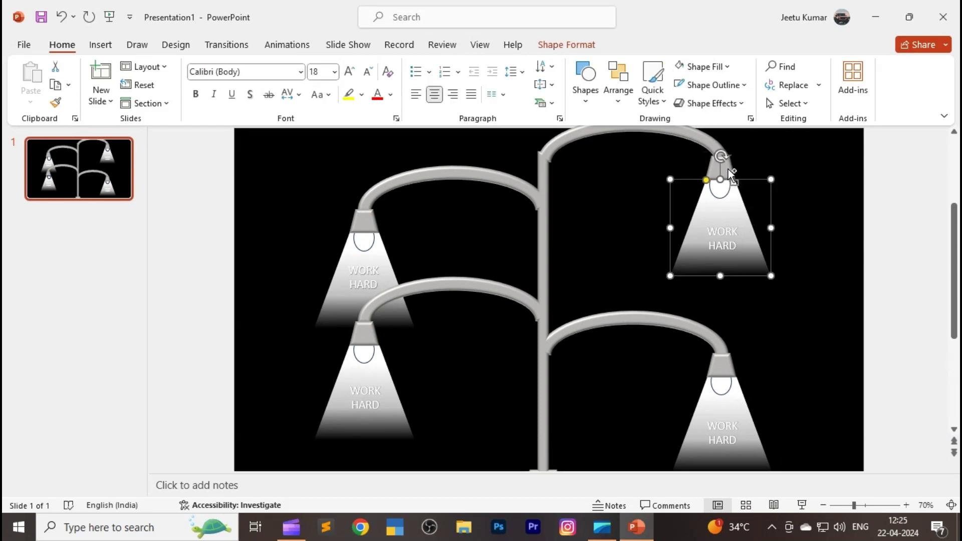
click(788, 227)
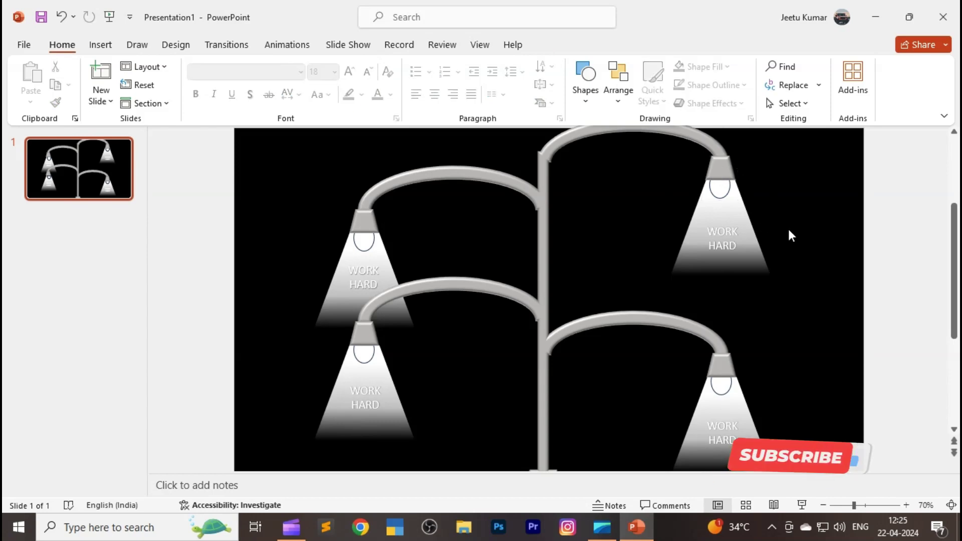
click(751, 232)
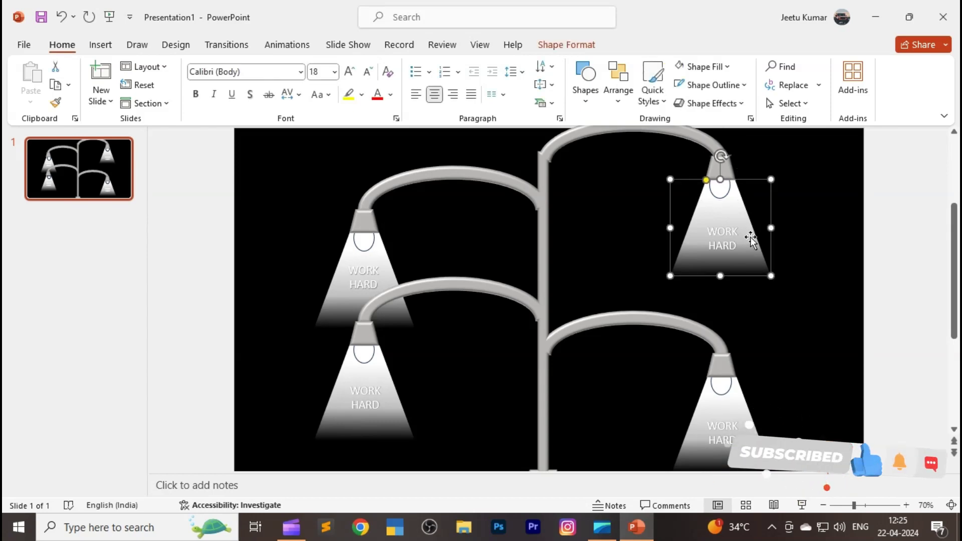
shift+click(717, 193)
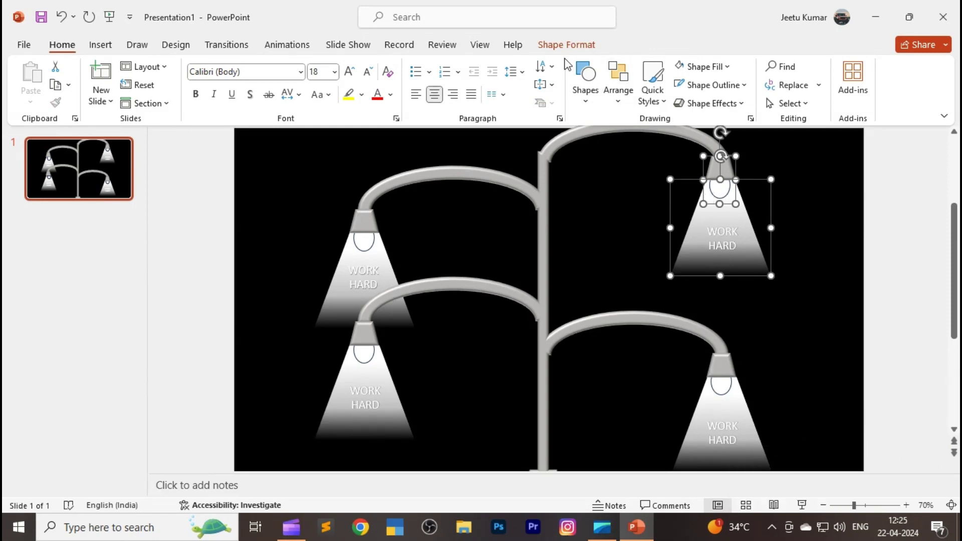
- Give the selected lamp head and beam a Wipe entrance coming From Top
click(287, 45)
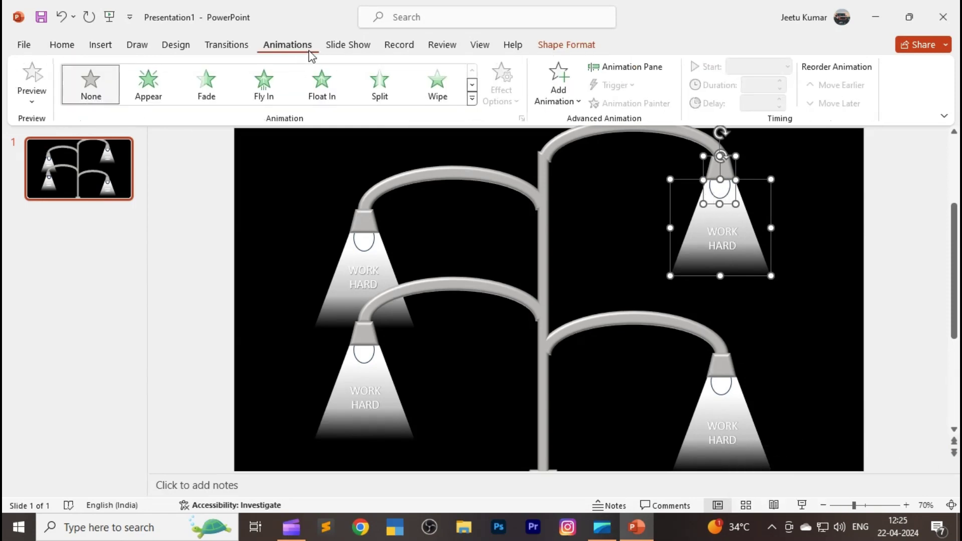
click(443, 95)
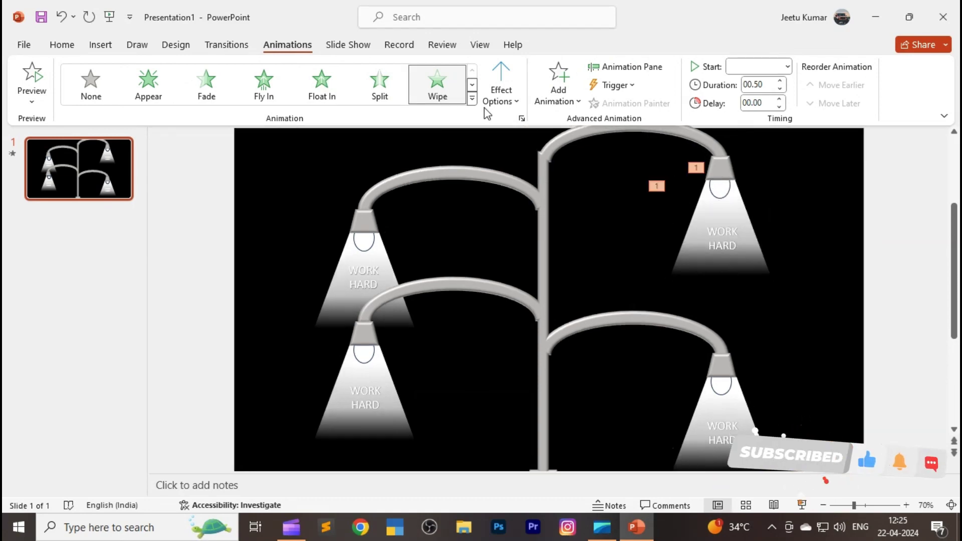
click(510, 104)
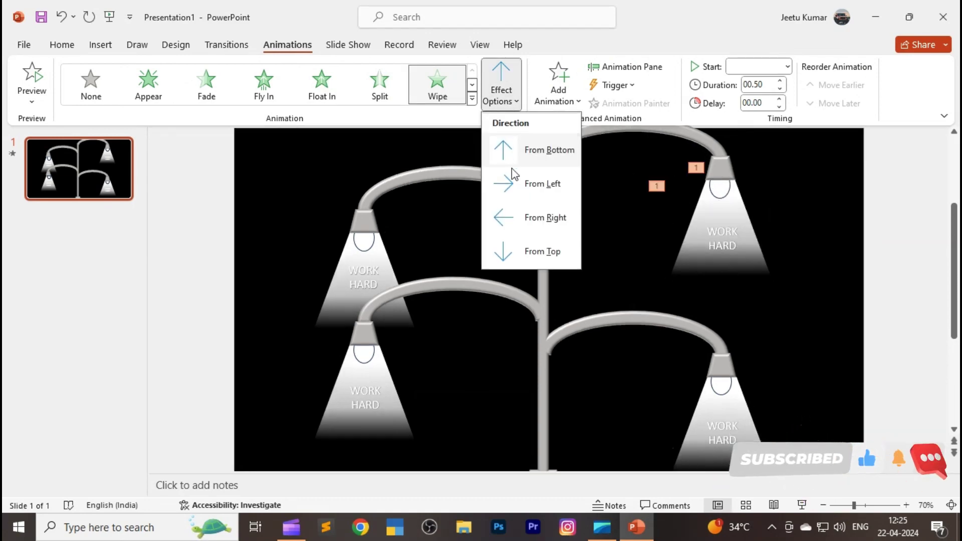
click(542, 252)
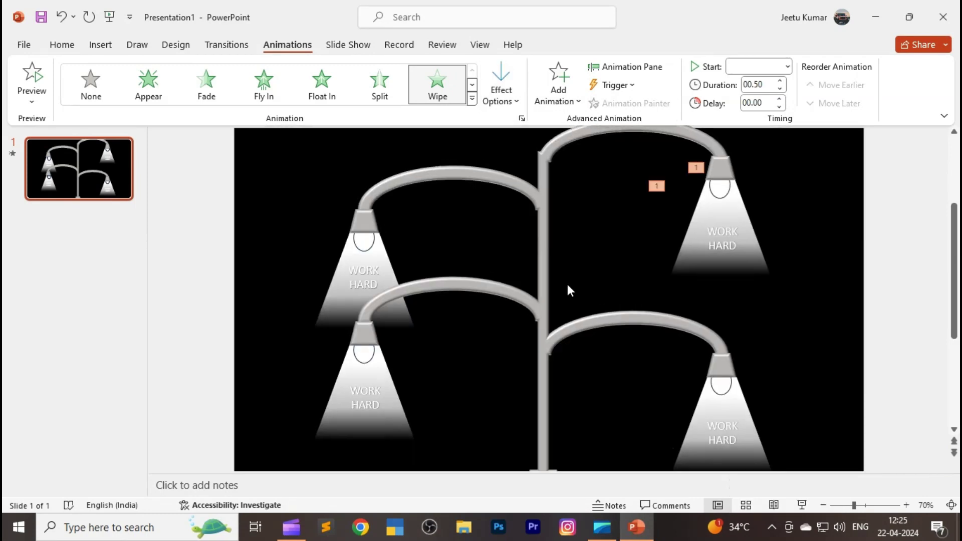
click(731, 239)
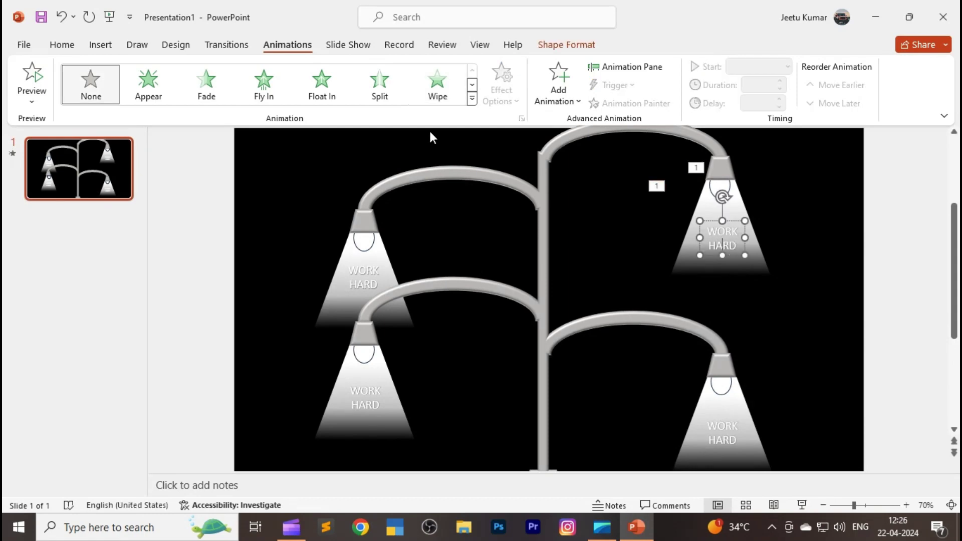
- Give the top-right WORK HARD text a Swivel exit animation
click(472, 99)
scroll(466, 226, down, 2)
drag(482, 261, 483, 313)
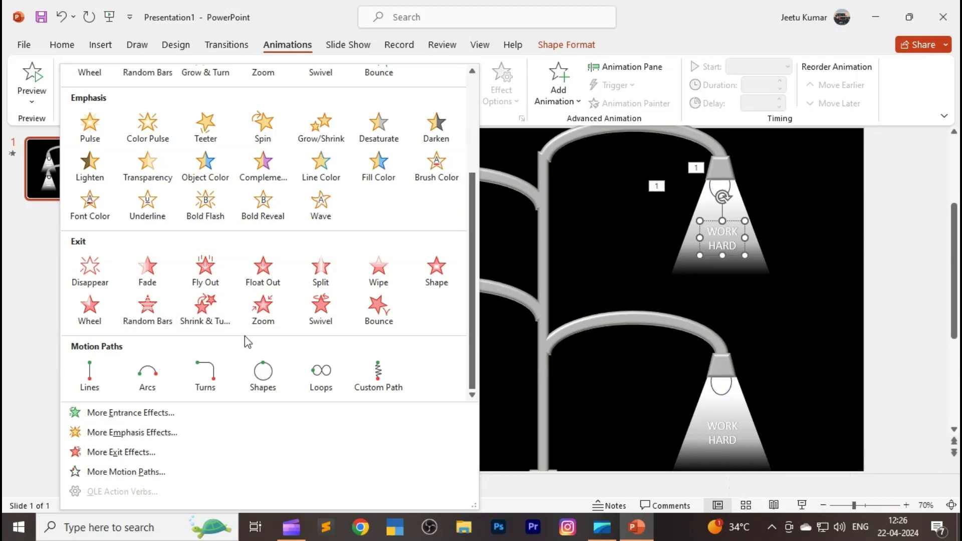
click(318, 319)
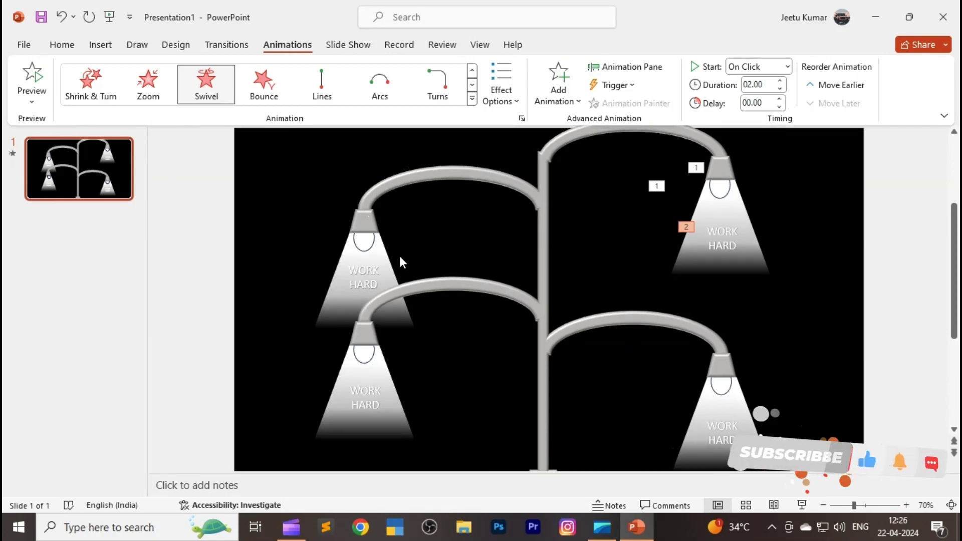
- Apply a From Top Wipe entrance to the upper-left lamp head and beam
click(370, 270)
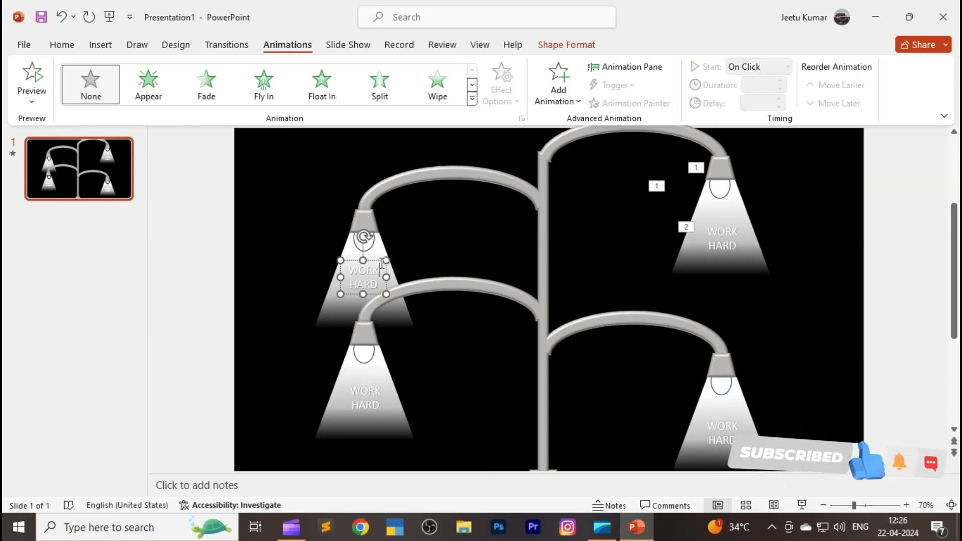
shift+click(371, 242)
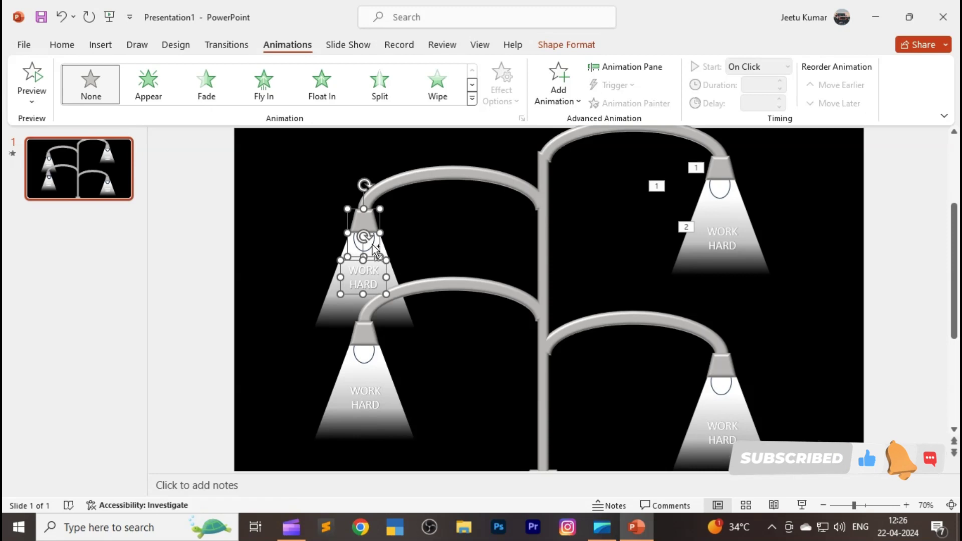
click(438, 96)
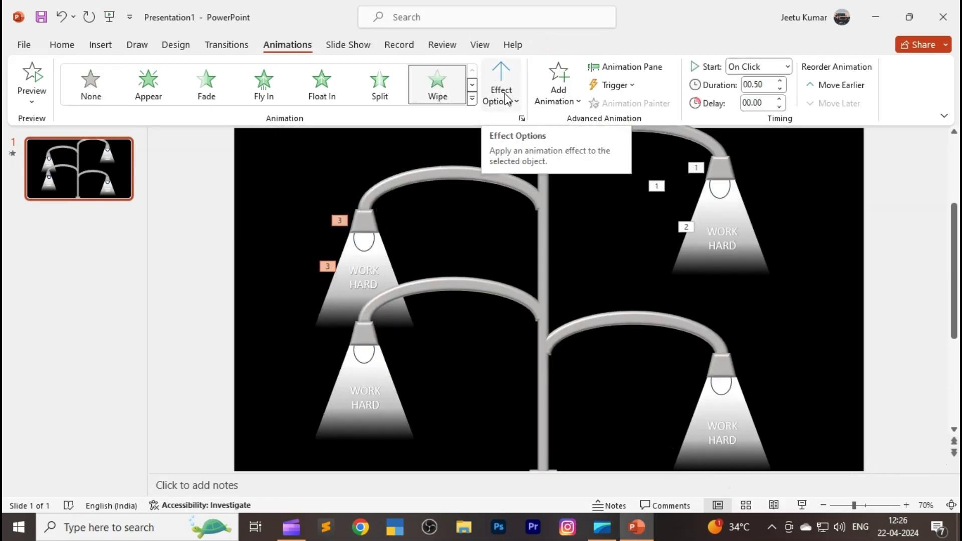
click(506, 98)
click(537, 252)
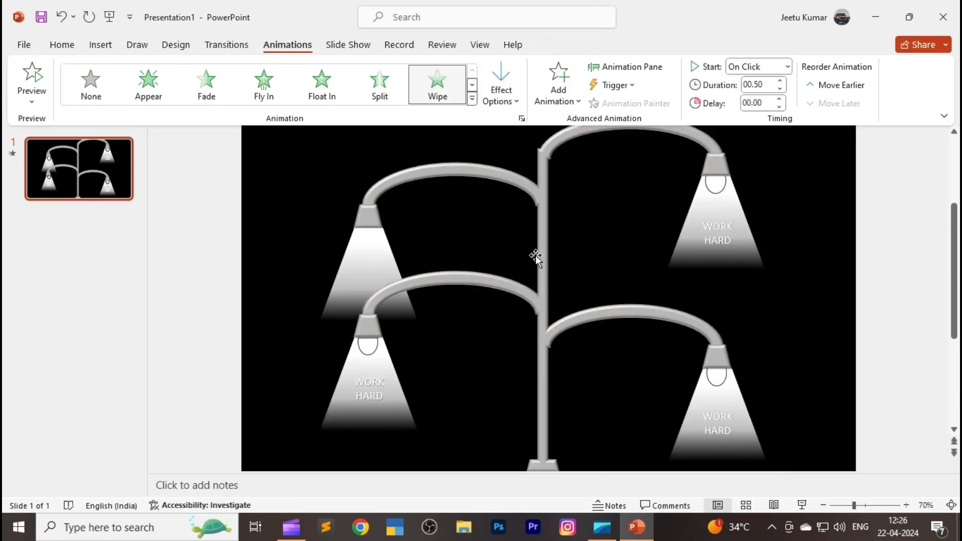
- Give the upper-left WORK HARD text a Swivel exit animation
click(372, 271)
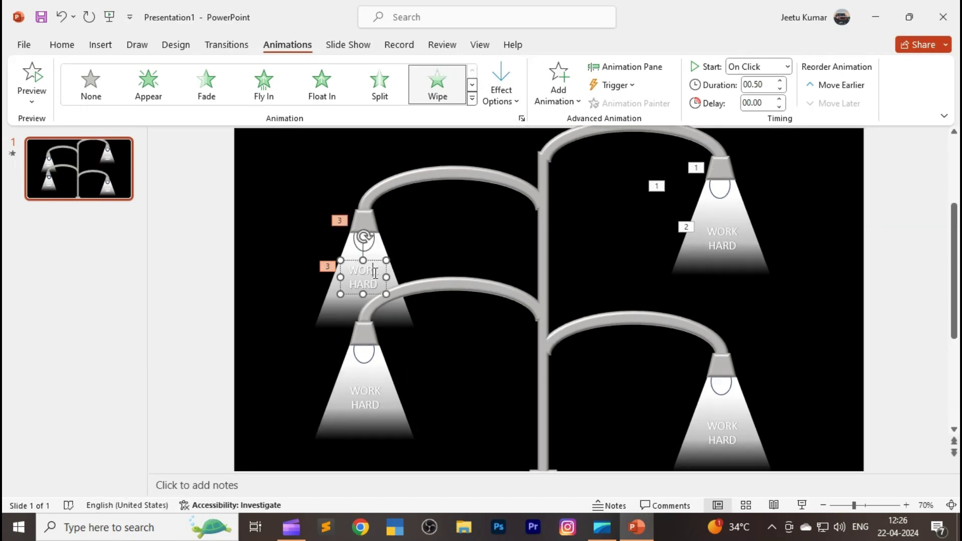
click(471, 98)
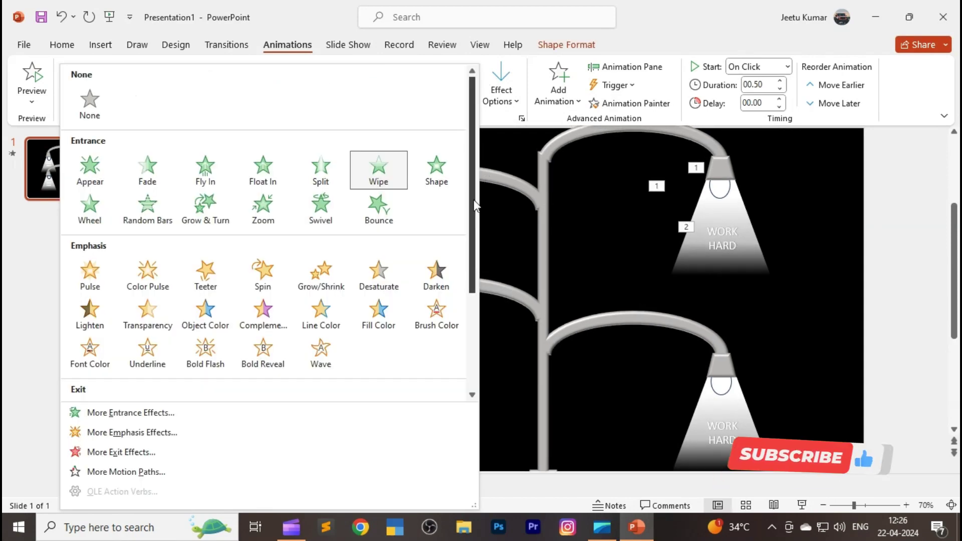
scroll(472, 200, down, 3)
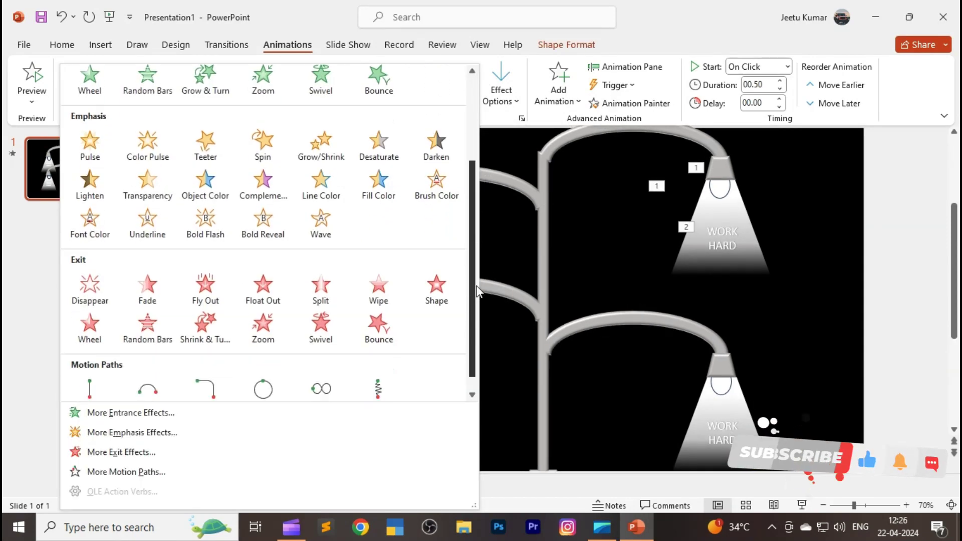
click(319, 313)
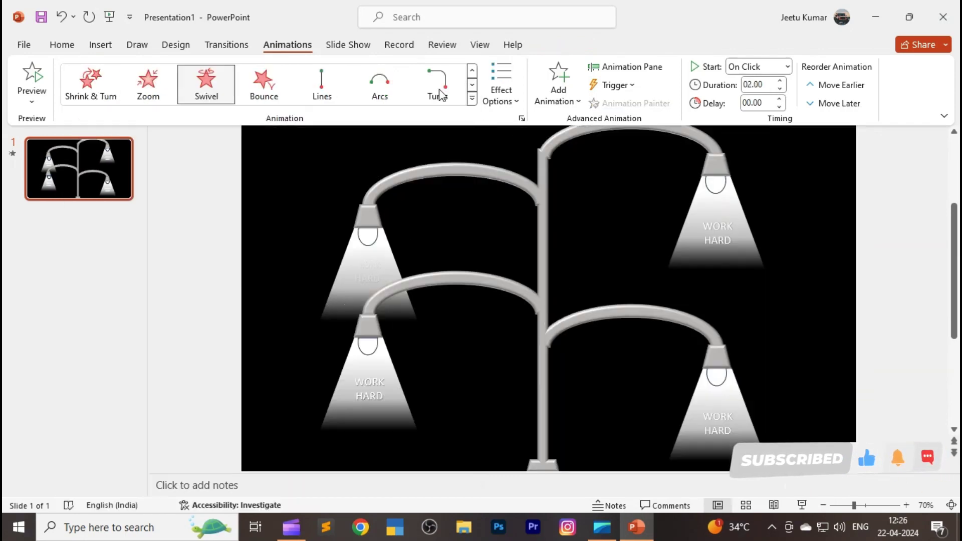
- Set all slides to advance after 00:02.00, then preview the slideshow
click(226, 44)
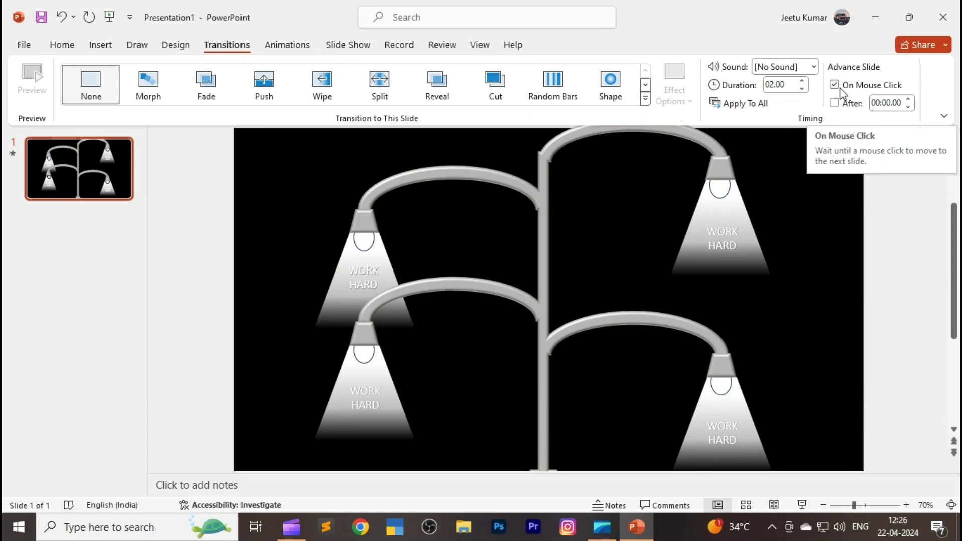
click(909, 99)
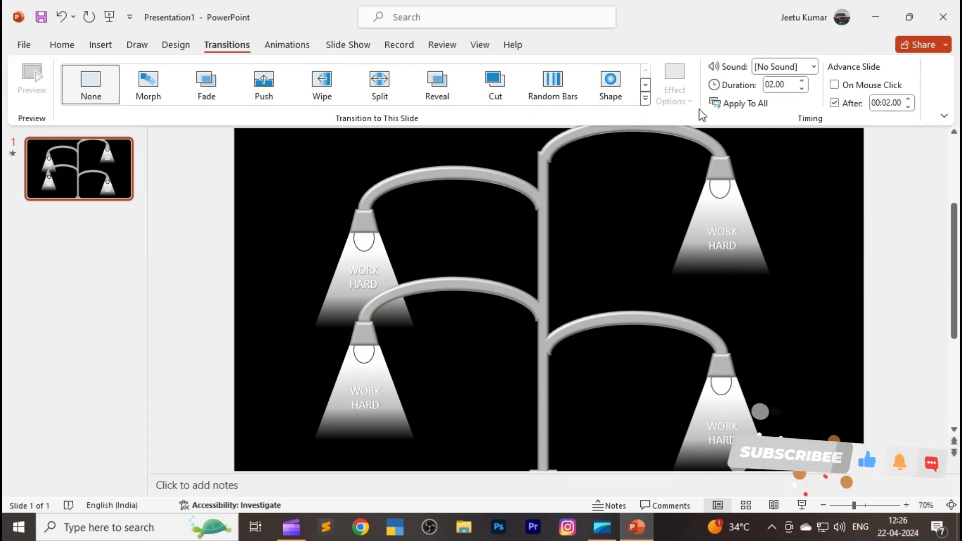
click(746, 104)
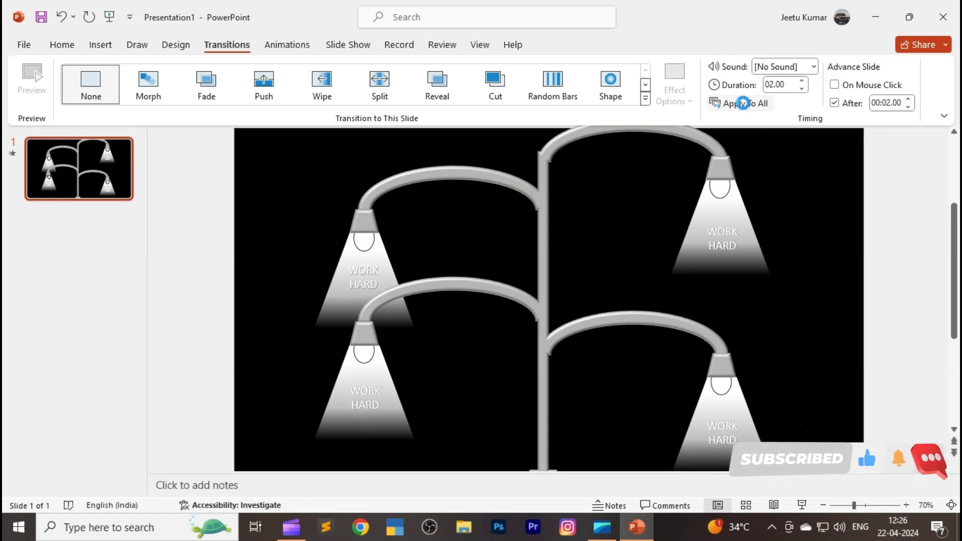
key(F5)
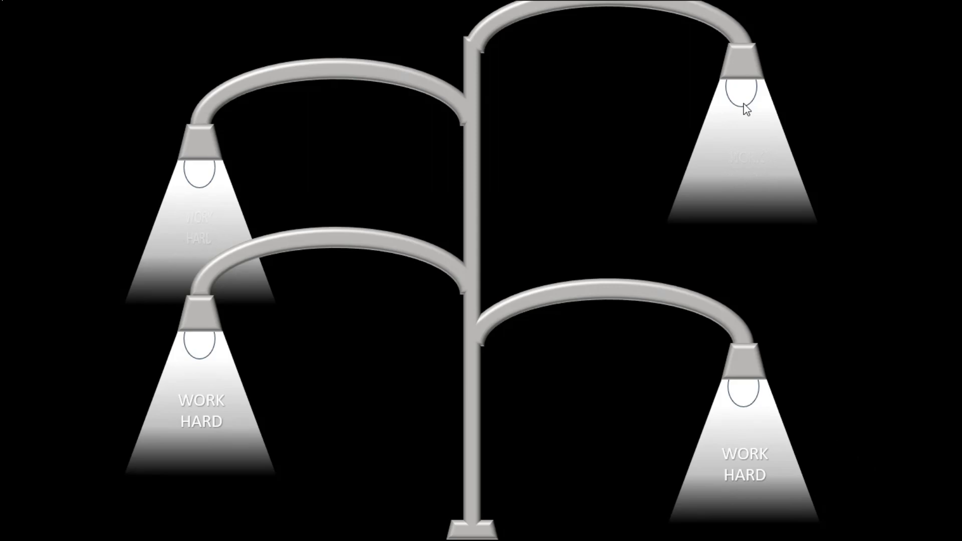
click(746, 108)
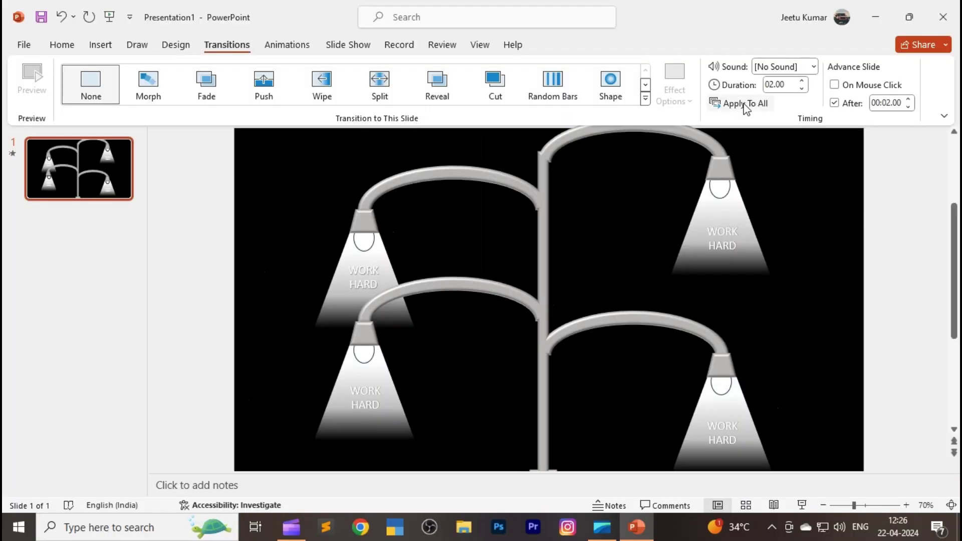